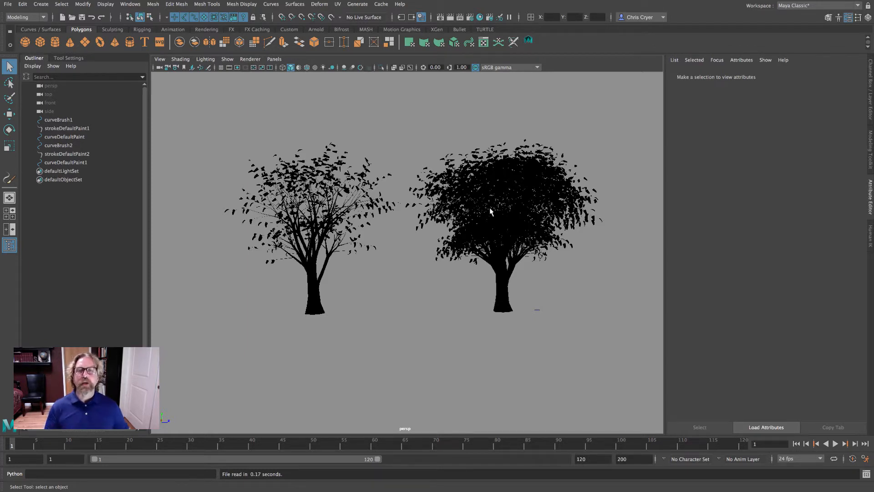
Start a new empty scene and make Modeling the active menu set
left_click(7, 4)
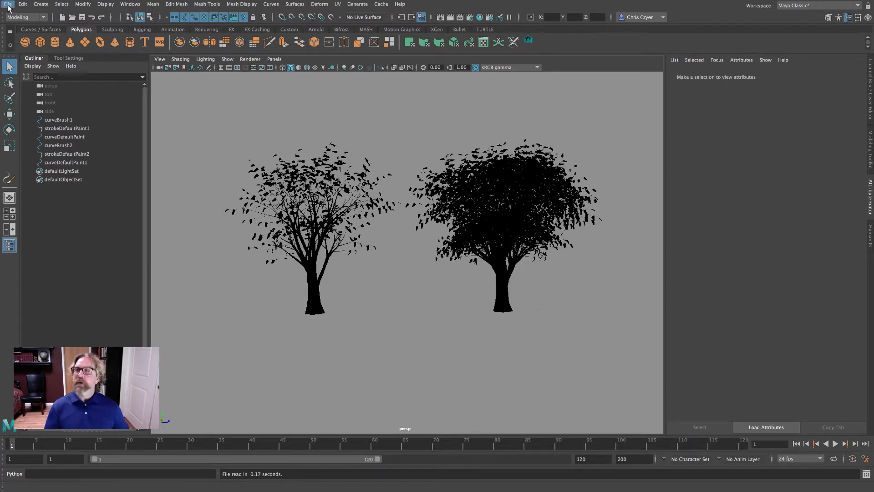
left_click(23, 11)
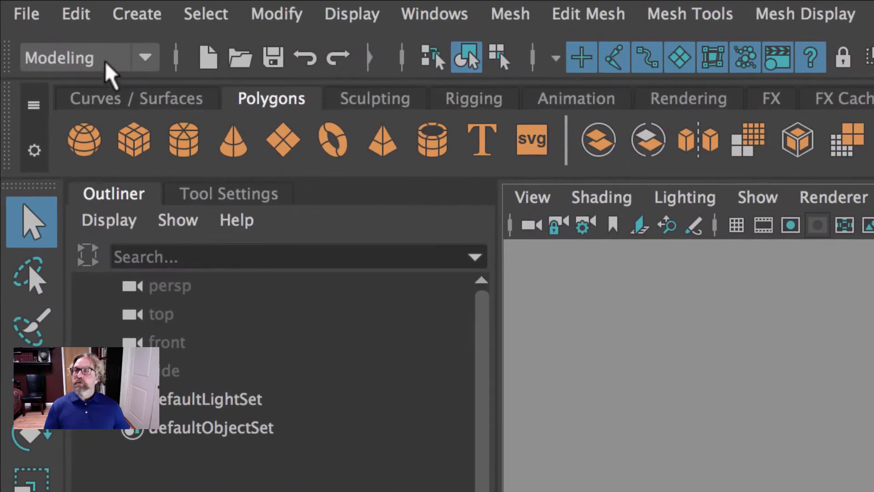
left_click(107, 65)
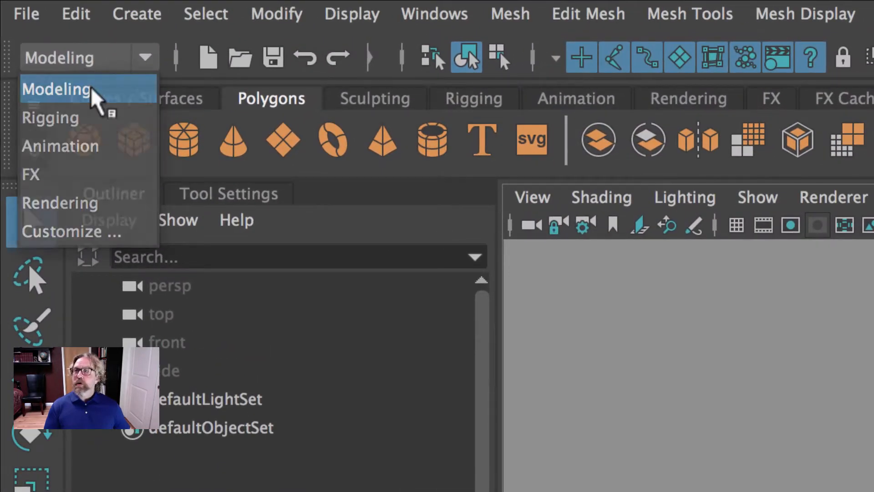
left_click(95, 89)
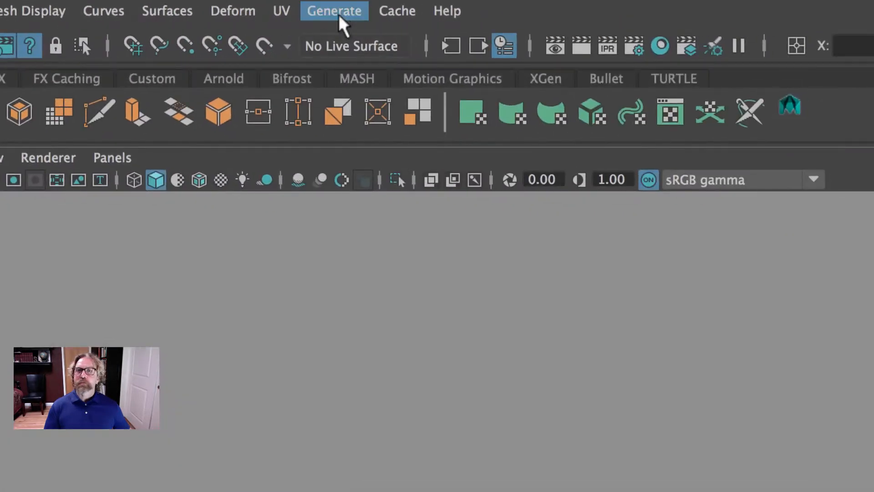
Load the defaultPaint brush from the Airbrush Paint Effects examples and show the grid in the perspective view
left_click(339, 12)
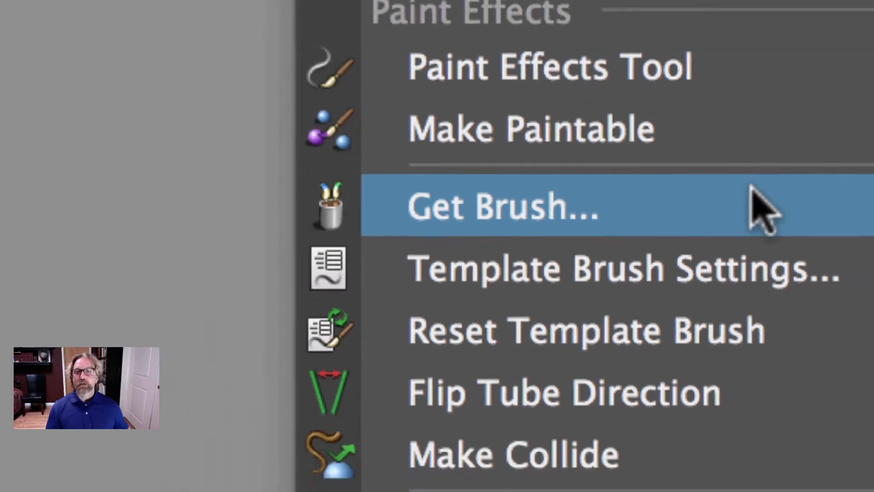
left_click(804, 207)
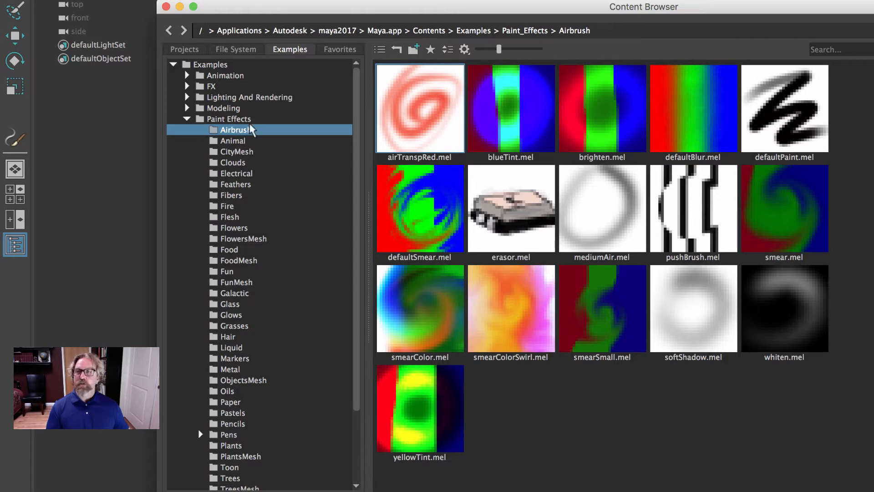
left_click(789, 81)
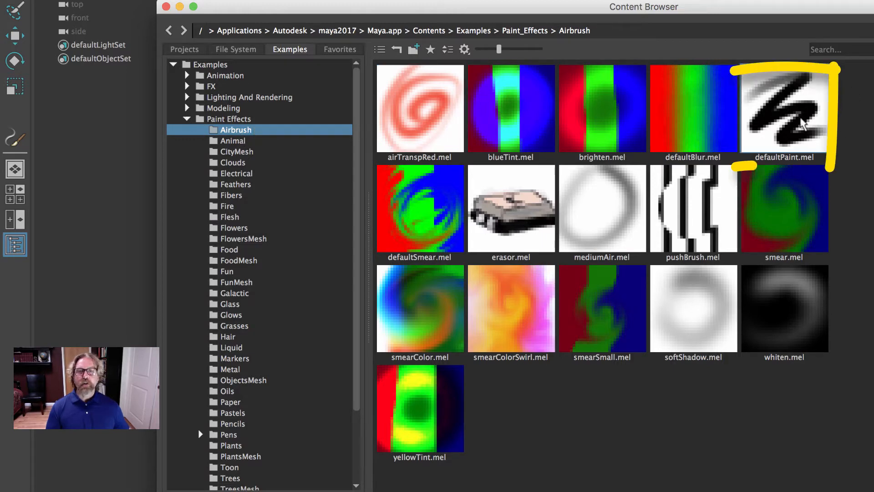
left_click(794, 113)
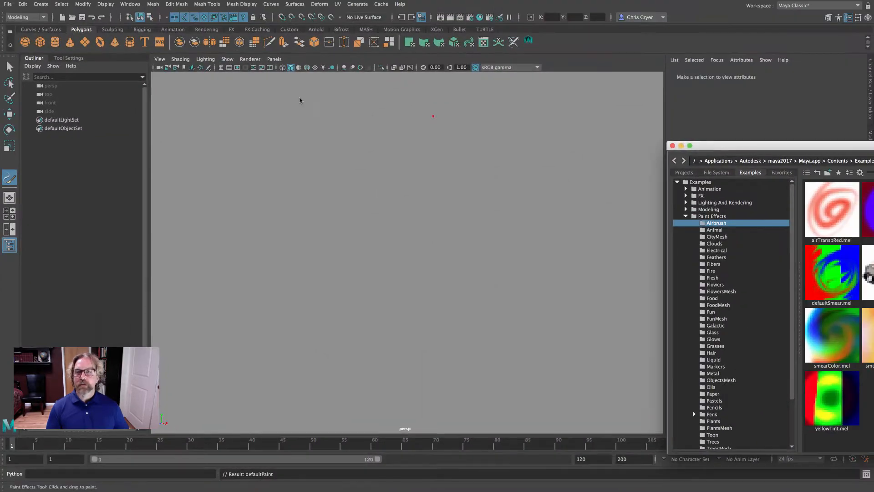
left_click(221, 67)
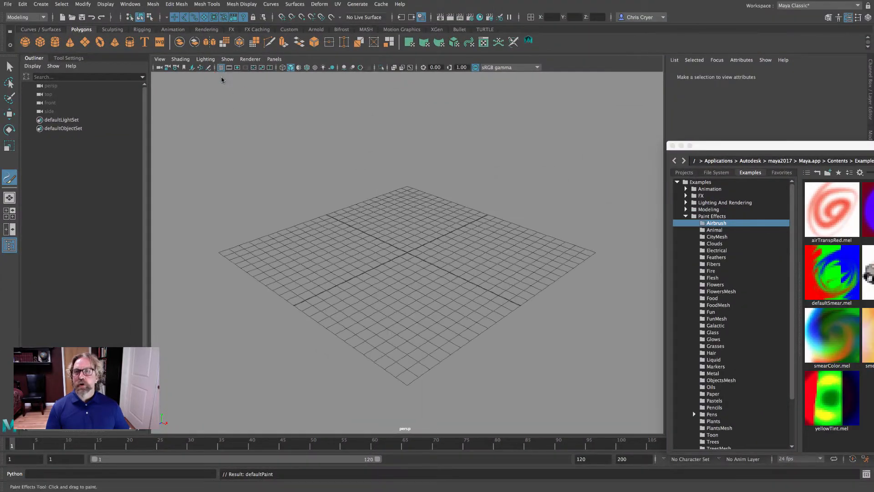
Try out the brush on the grid with a long looping stroke, undo it, and paint three arcs at decreasing brush sizes
mouse_move(313, 242)
left_mouse_down()
mouse_move(332, 248)
mouse_move(412, 321)
mouse_move(446, 294)
mouse_move(309, 301)
mouse_move(340, 305)
left_mouse_up()
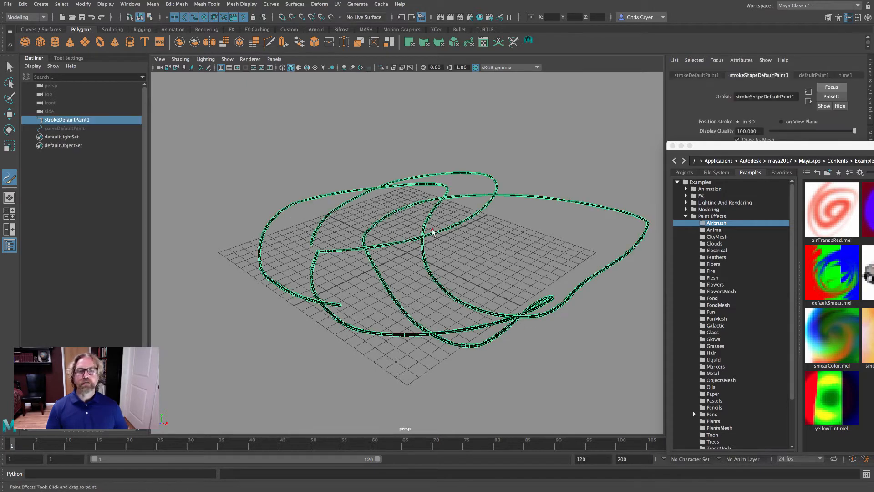
key("ctrl+z")
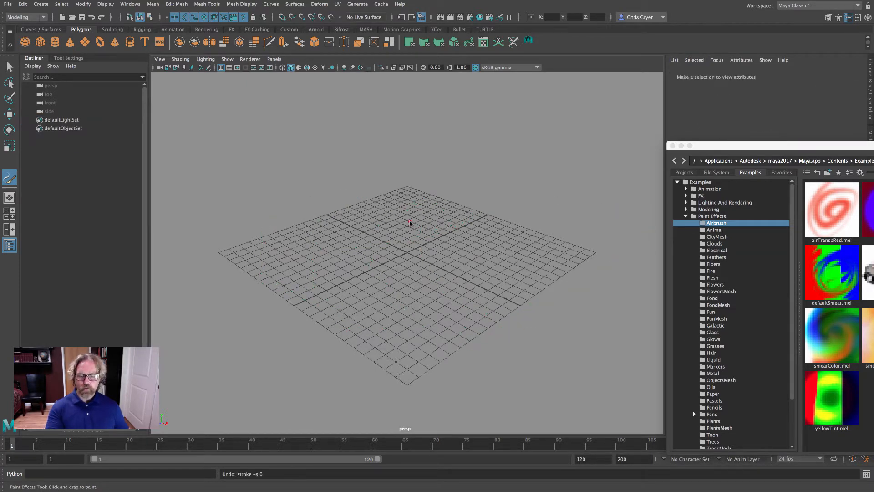
key("b")
left_click_drag(411, 222, 461, 231)
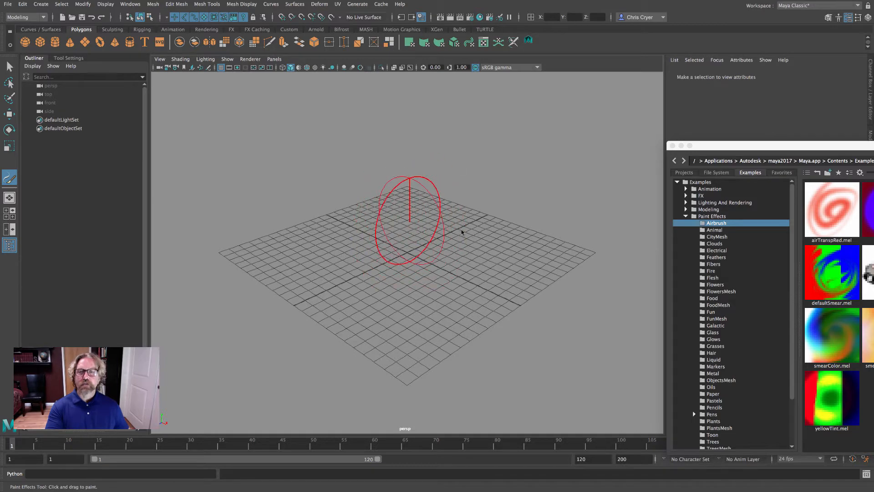
left_click_drag(282, 192, 498, 175)
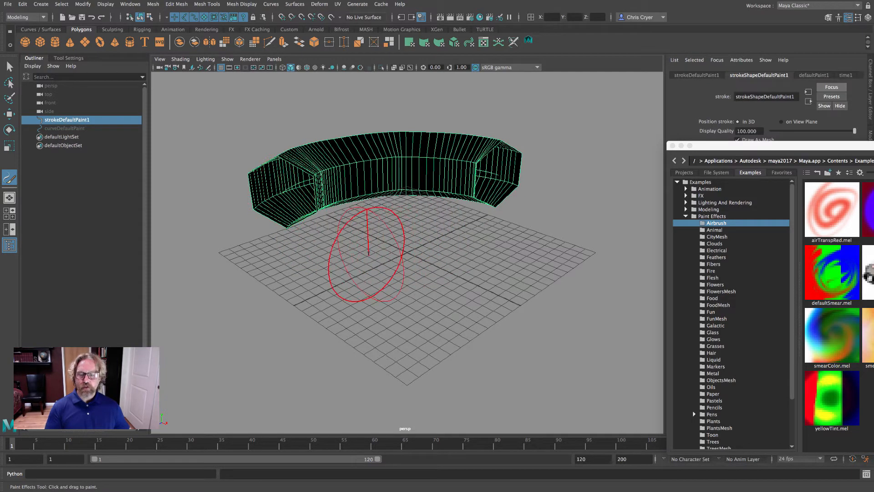
key("b")
mouse_move(368, 255)
left_mouse_down()
mouse_move(320, 249)
mouse_move(482, 248)
left_mouse_up()
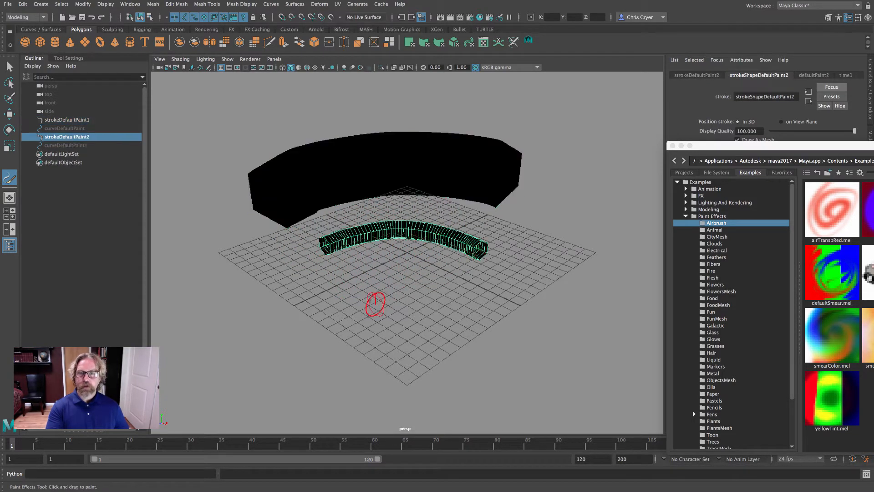
mouse_move(360, 299)
left_mouse_down()
mouse_move(448, 298)
mouse_move(490, 310)
left_mouse_up()
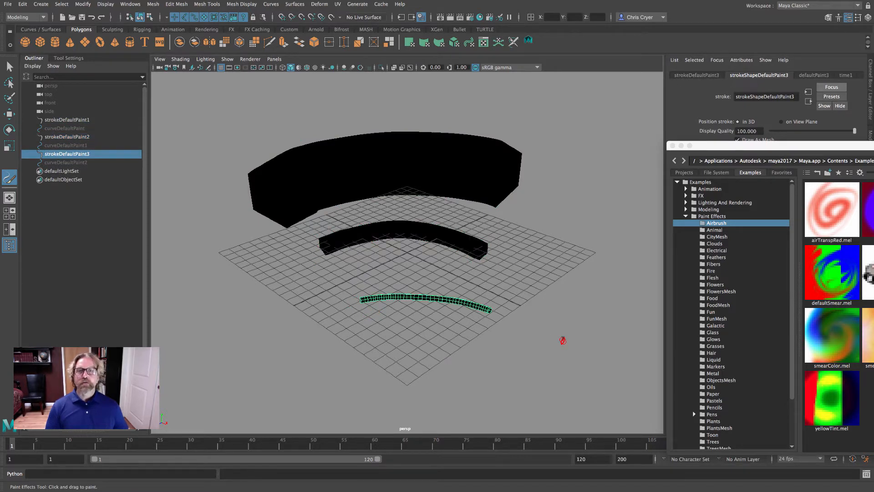
Undo the three test arcs and their brush size changes
key("ctrl+z")
key("ctrl+z")
key("ctrl+z")
key("ctrl+z")
key("ctrl+z")
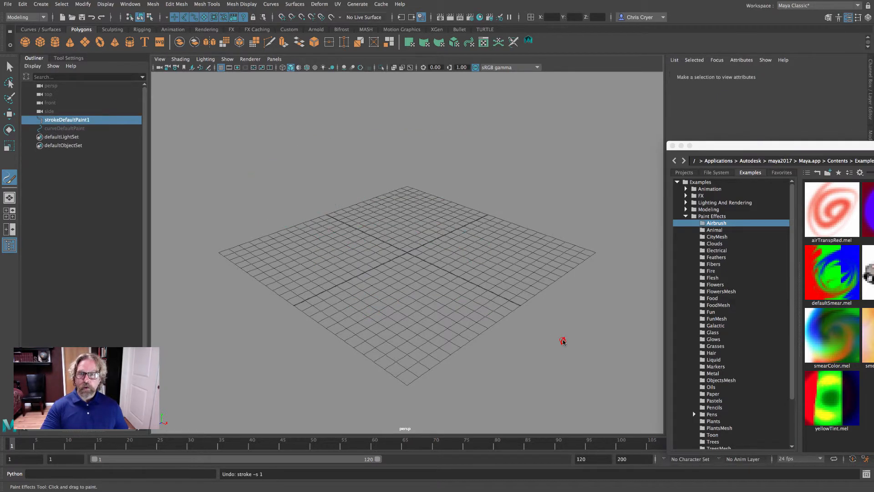
Paint one short stroke at the grid's centre with a small brush, close the Content Browser and return to the Select Tool
left_click_drag(433, 254, 506, 252, "alt")
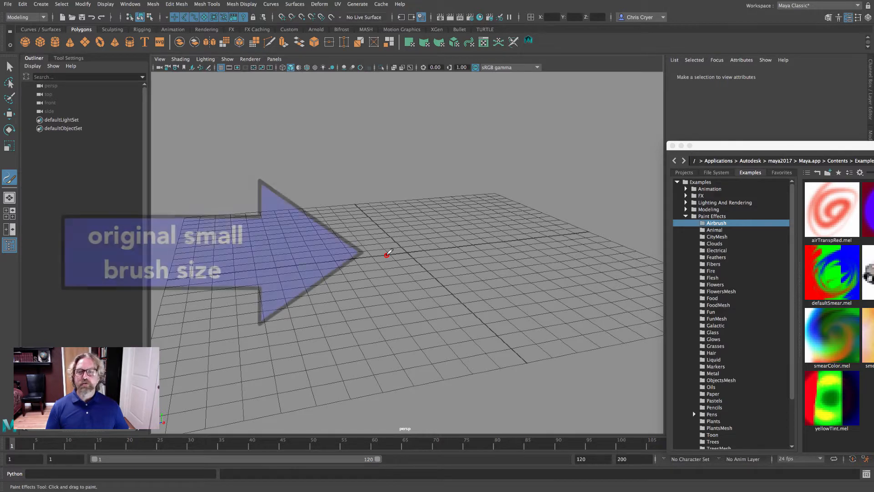
mouse_move(387, 255)
left_mouse_down()
mouse_move(428, 250)
mouse_move(444, 274)
mouse_move(628, 220)
left_mouse_up()
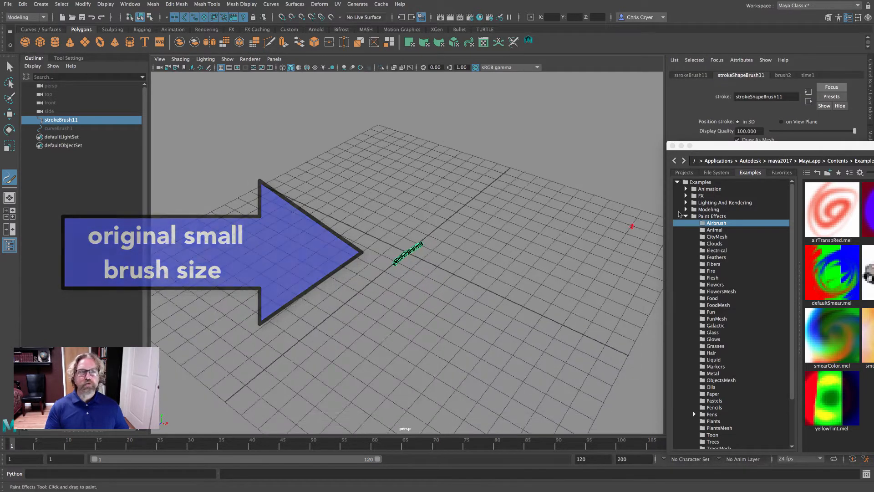
left_click(673, 146)
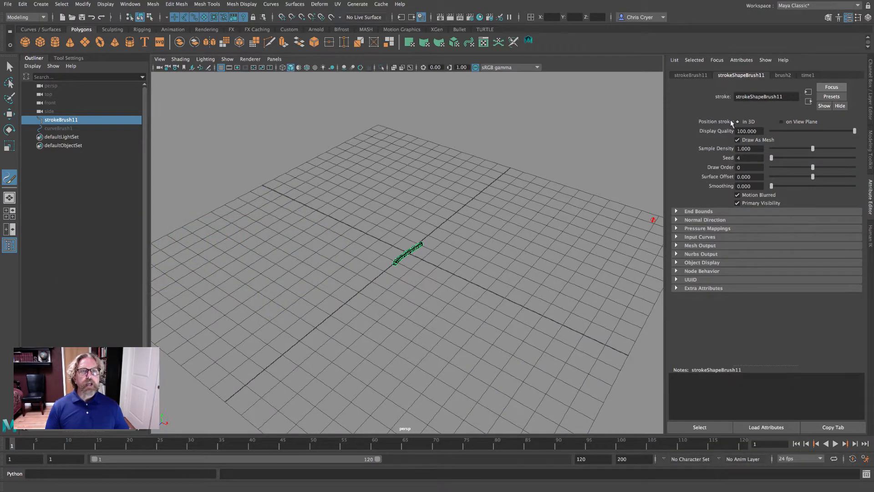
left_click(8, 68)
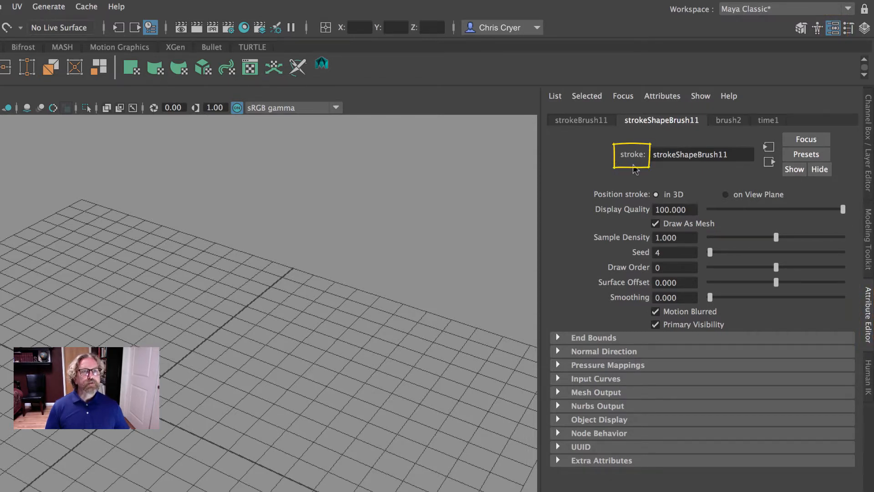
Compare the attributes of the stroke shape node with those of its brush node, collapsing the brush's Tubes section
left_click(734, 122)
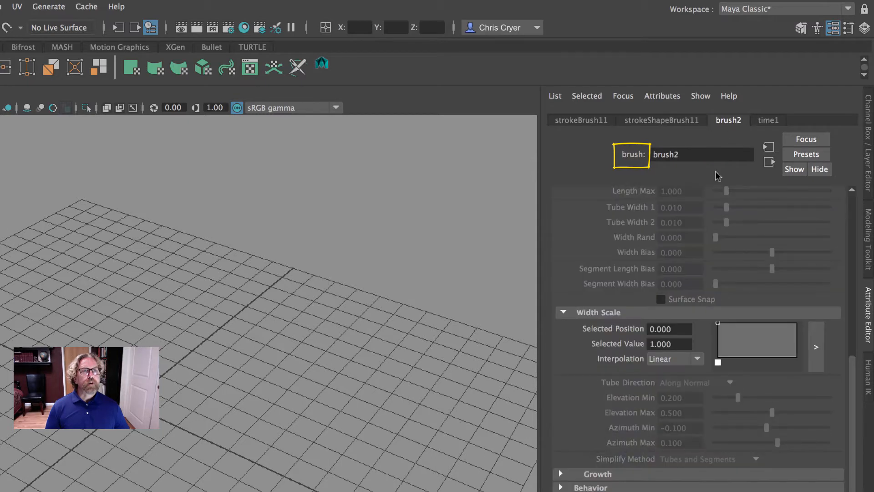
scroll(720, 198, "up", 10)
left_click(557, 361)
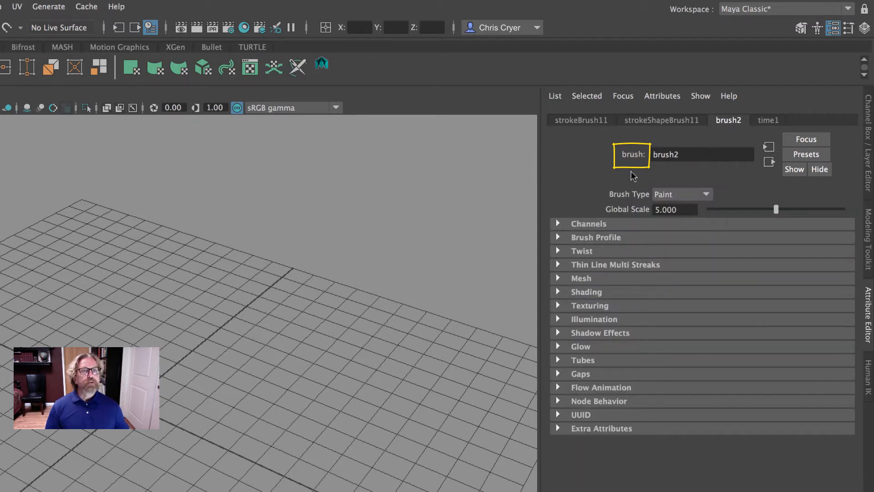
left_click(662, 121)
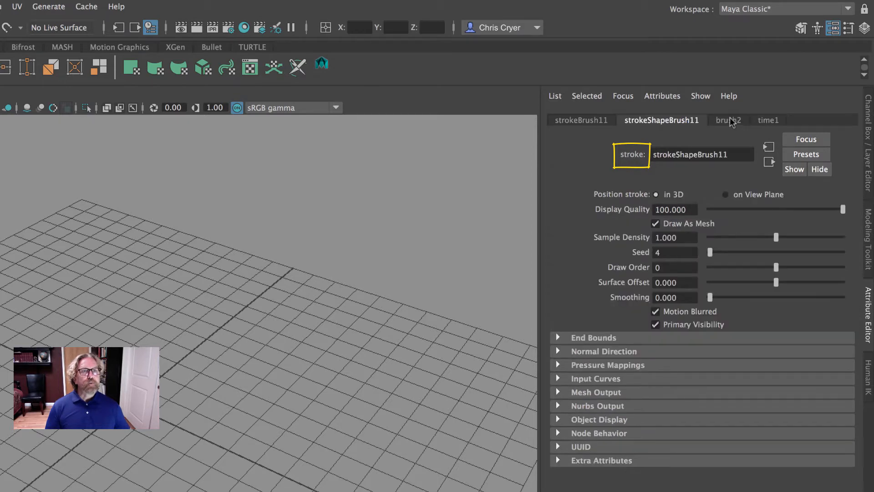
left_click(729, 120)
left_click(664, 119)
left_click(738, 119)
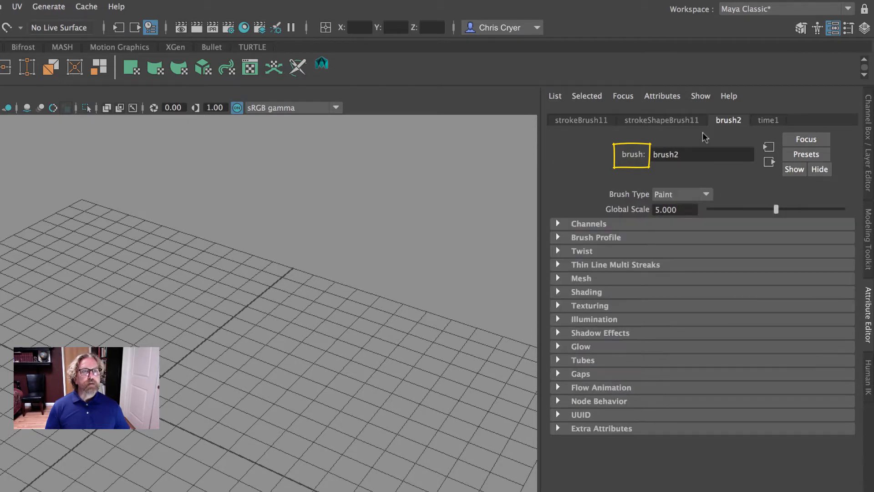
left_click(663, 121)
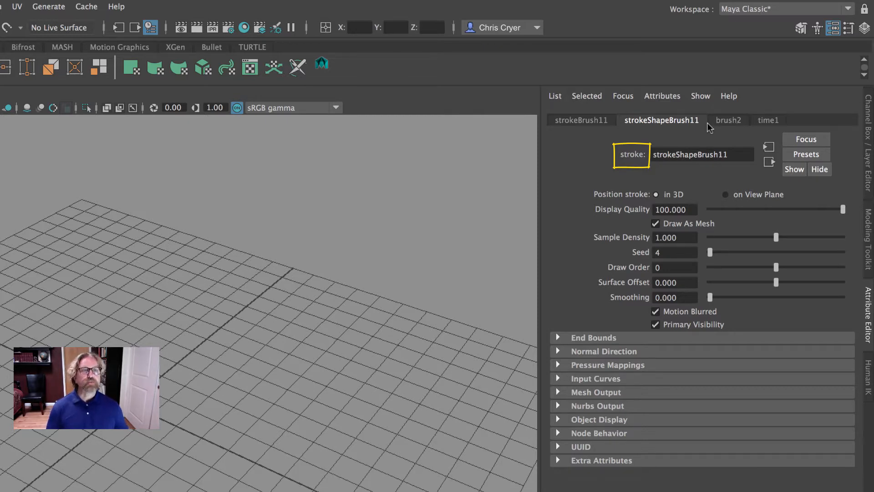
left_click(729, 123)
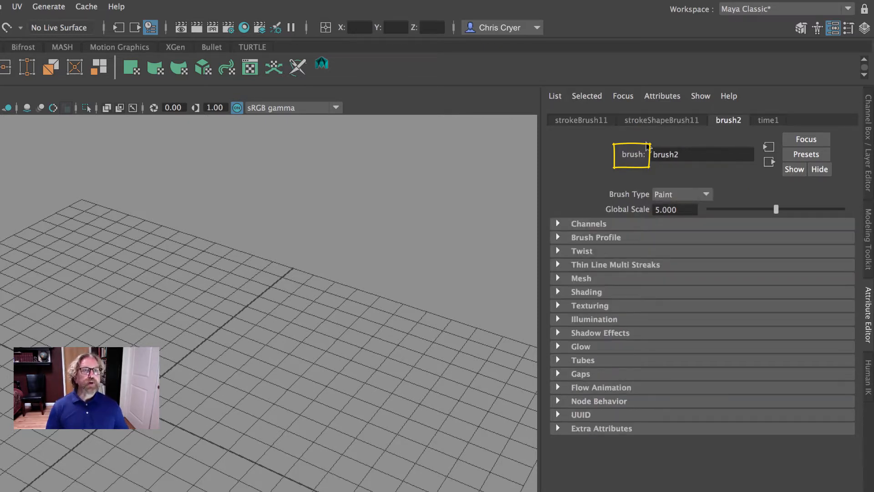
left_click(656, 121)
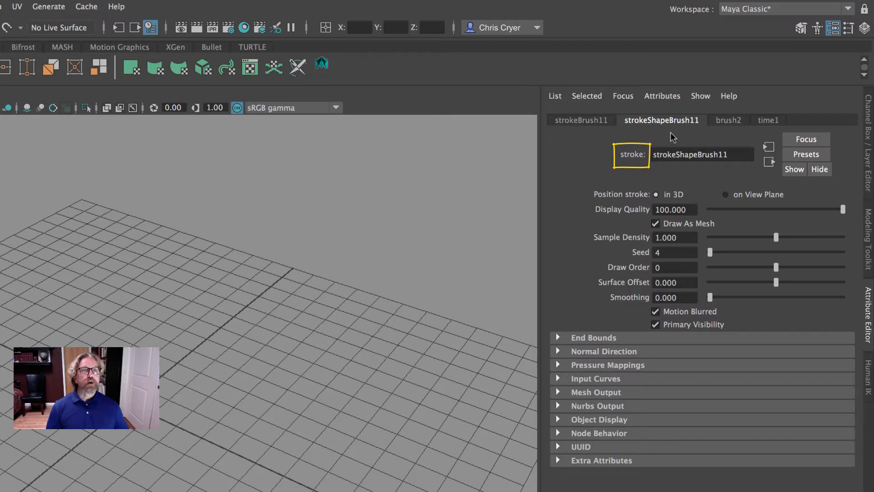
Enable Tubes on the painted stroke's brush node so that tubes grow from the stroke
left_click(728, 120)
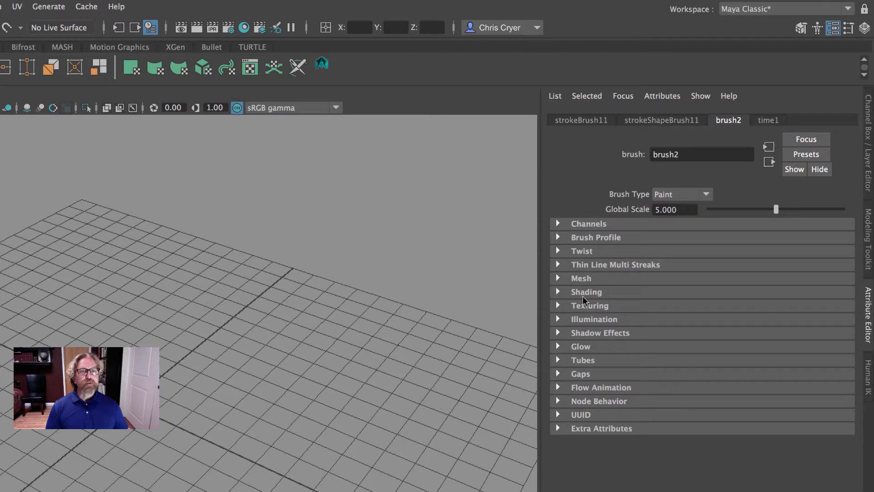
left_click(557, 359)
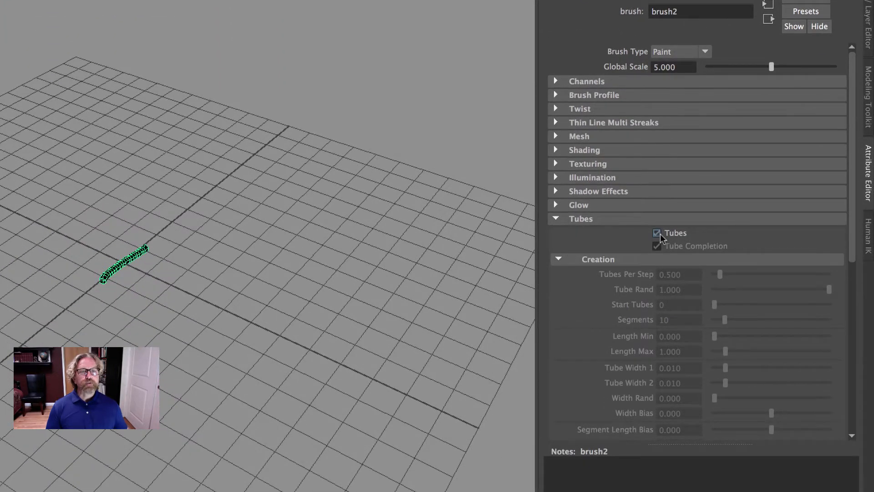
left_click(658, 374)
mouse_move(335, 211)
left_mouse_down("alt")
mouse_move(256, 187)
mouse_move(150, 205)
mouse_move(471, 218)
mouse_move(225, 246)
mouse_move(284, 237)
left_mouse_up("alt")
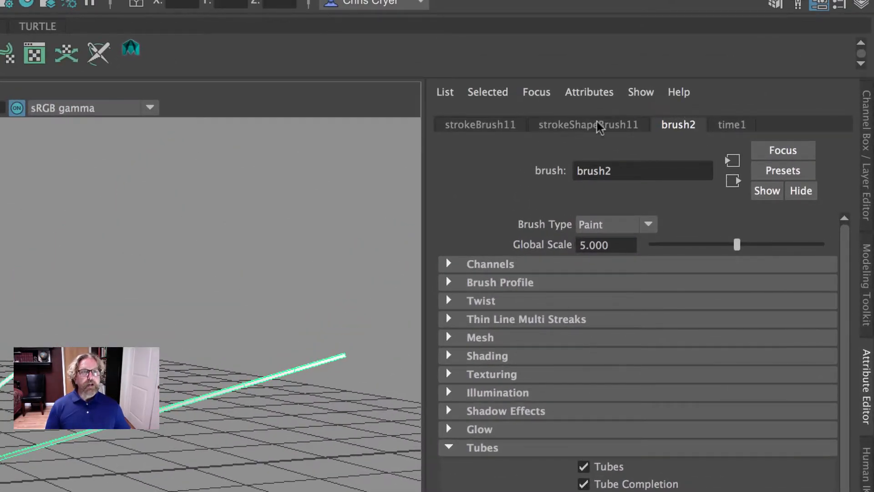
Lower the stroke shape's Sample Density to about 0.466 to reduce the number of tubes
left_click(597, 122)
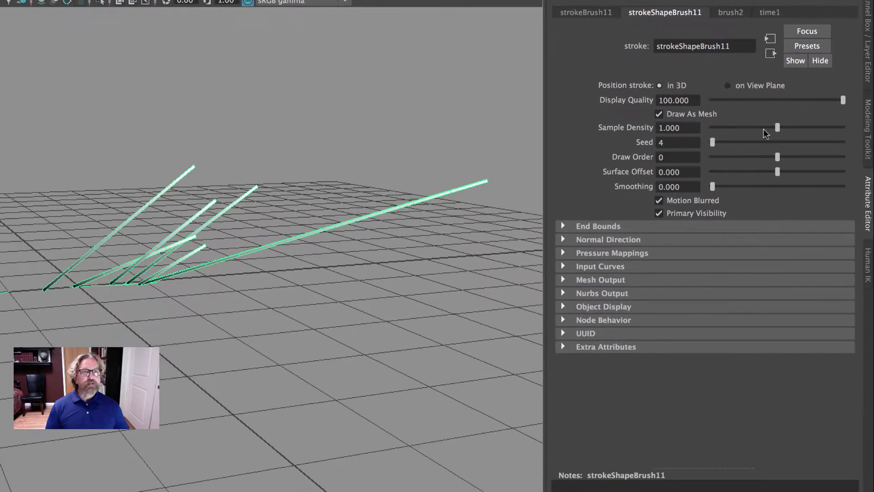
mouse_move(771, 156)
left_mouse_down()
mouse_move(760, 159)
mouse_move(760, 130)
mouse_move(742, 131)
left_mouse_up()
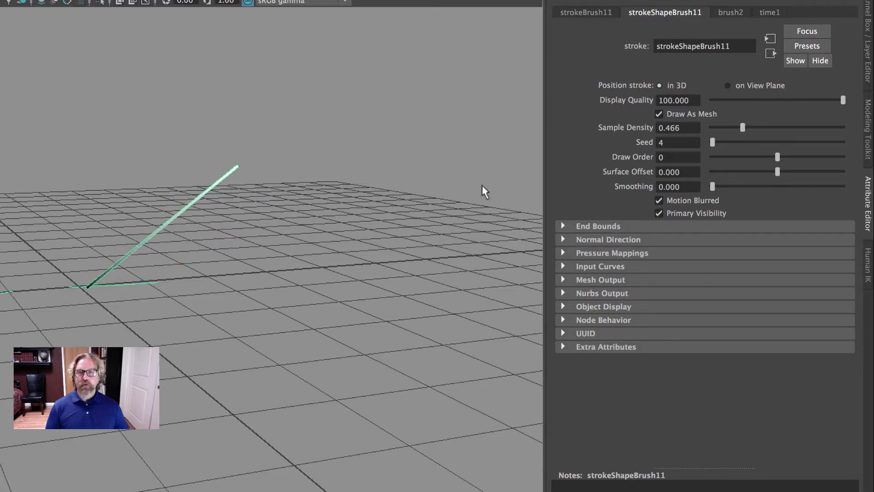
mouse_move(316, 218)
left_mouse_down("alt")
mouse_move(234, 203)
mouse_move(286, 213)
mouse_move(275, 231)
mouse_move(255, 232)
mouse_move(335, 242)
left_mouse_up("alt")
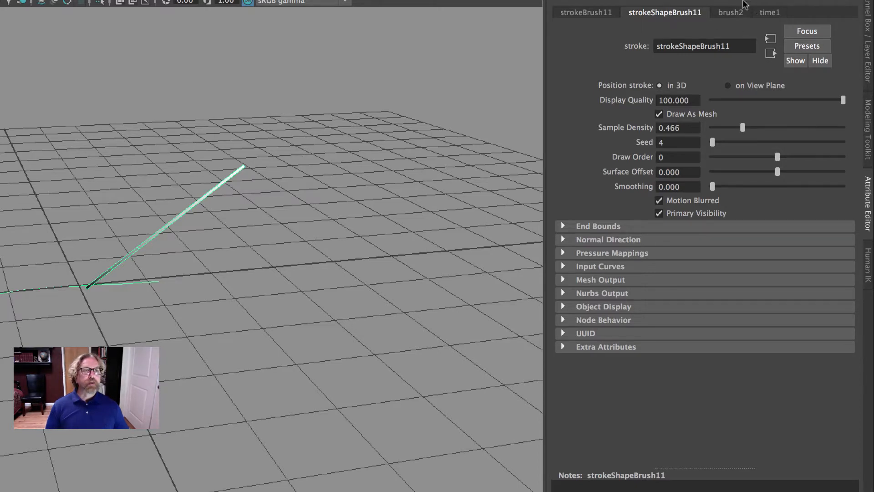
Examine the brush node's Tubes Creation attributes, from tube count, length and width to Width Scale, elevation and azimuth
left_click(730, 12)
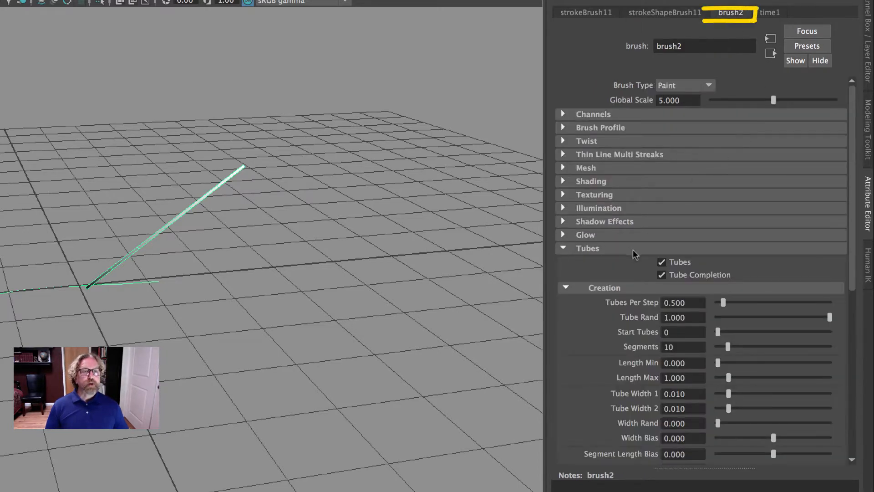
scroll(706, 204, "down", 8)
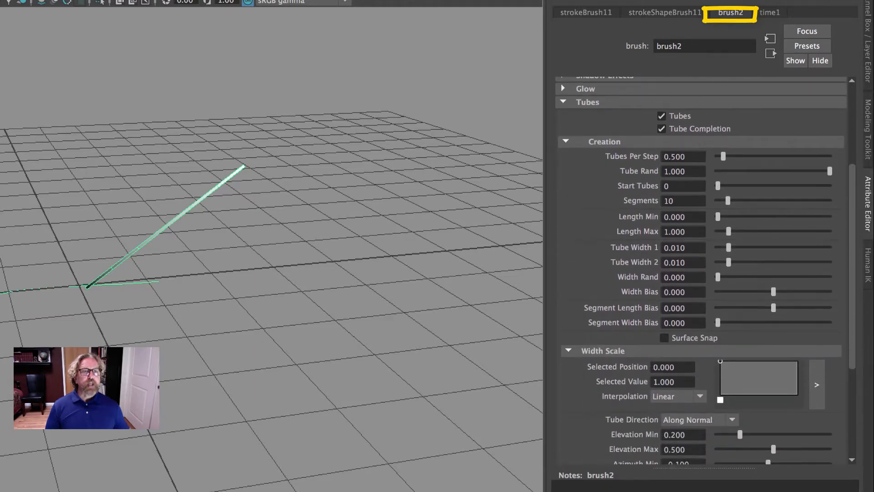
scroll(701, 175, "down", 1)
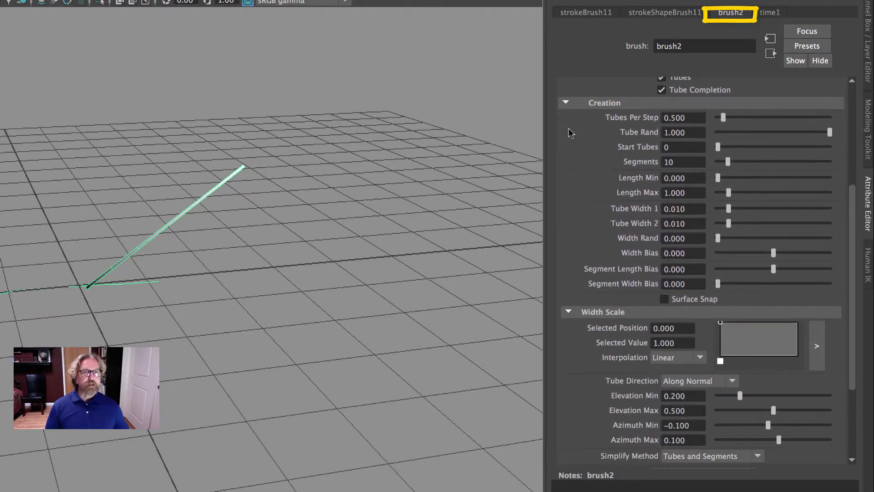
scroll(629, 255, "down", 2)
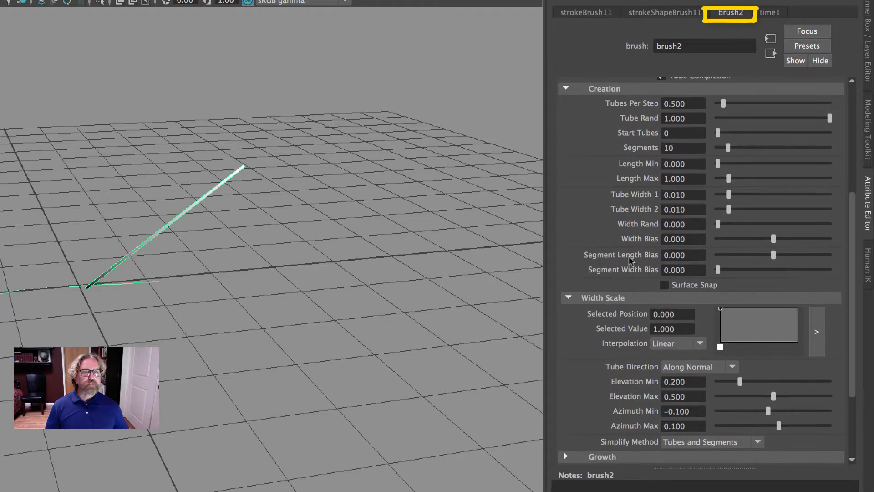
scroll(629, 256, "up", 1)
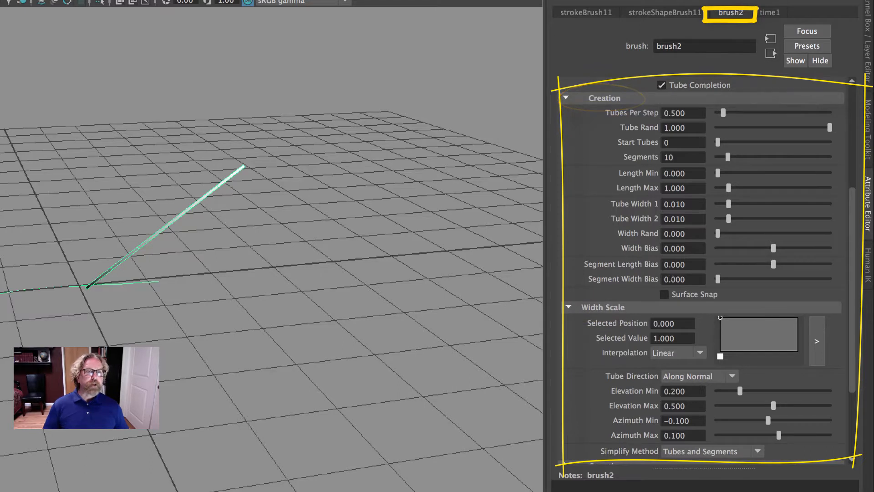
scroll(701, 273, "down", 3)
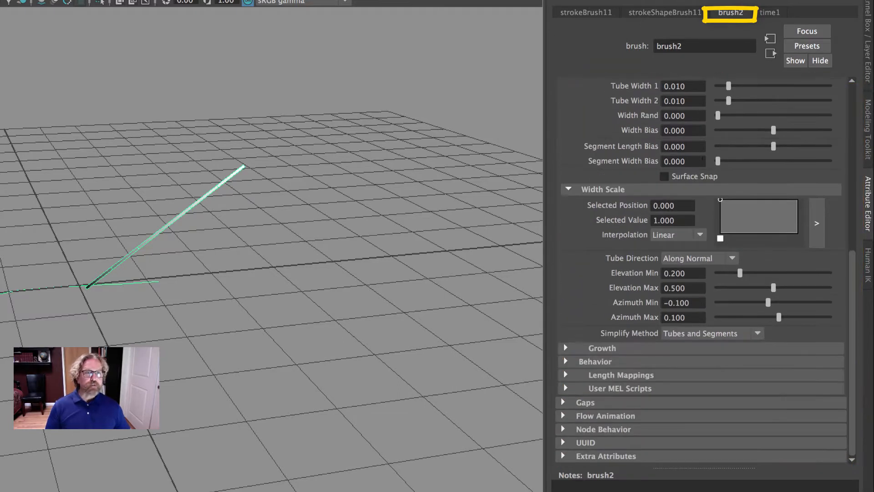
scroll(701, 285, "up", 3)
scroll(701, 284, "down", 2)
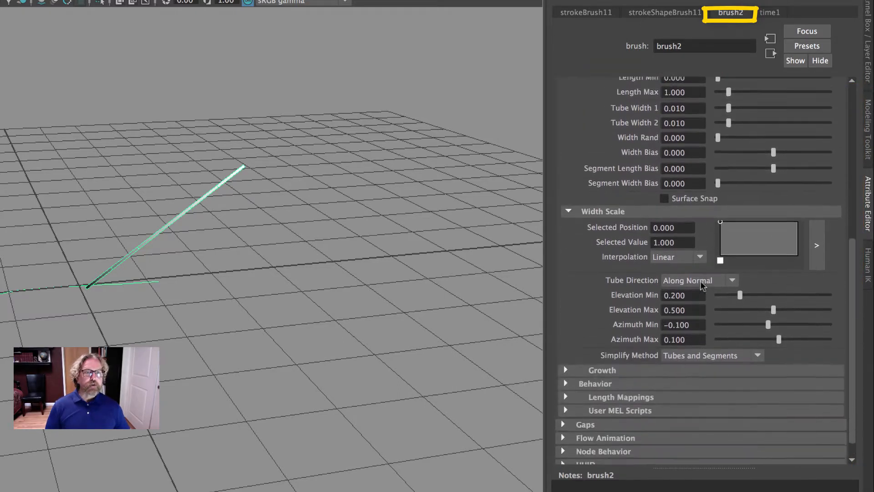
scroll(704, 286, "down", 1)
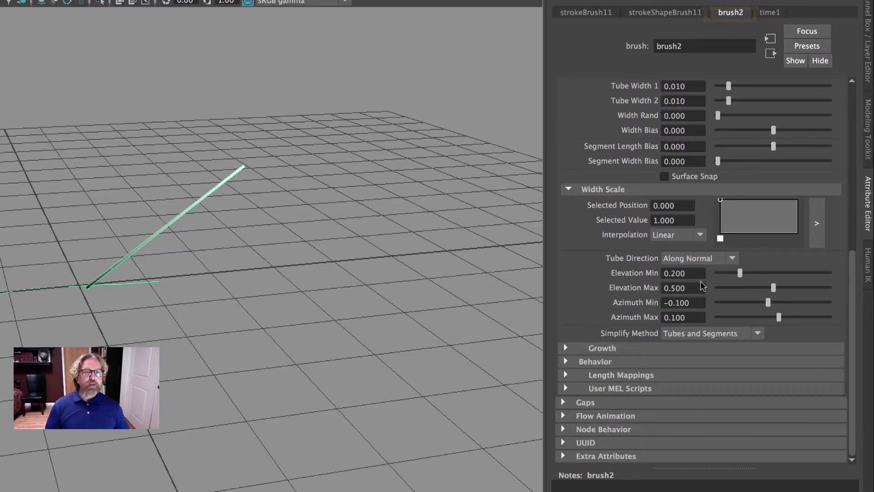
scroll(703, 286, "up", 4)
scroll(701, 285, "up", 1)
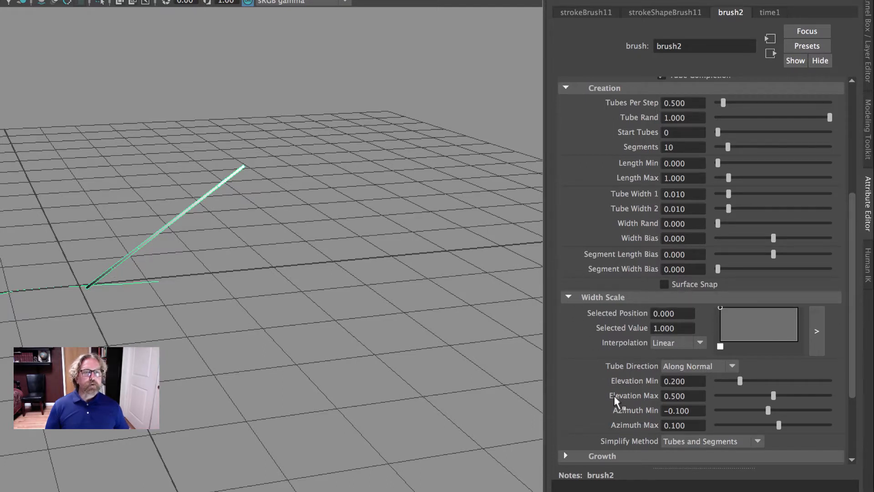
Make the tube grow nearly upright by setting the brush's Elevation Max to 1 and Elevation Min to about 0.873
left_click_drag(773, 396, 858, 401)
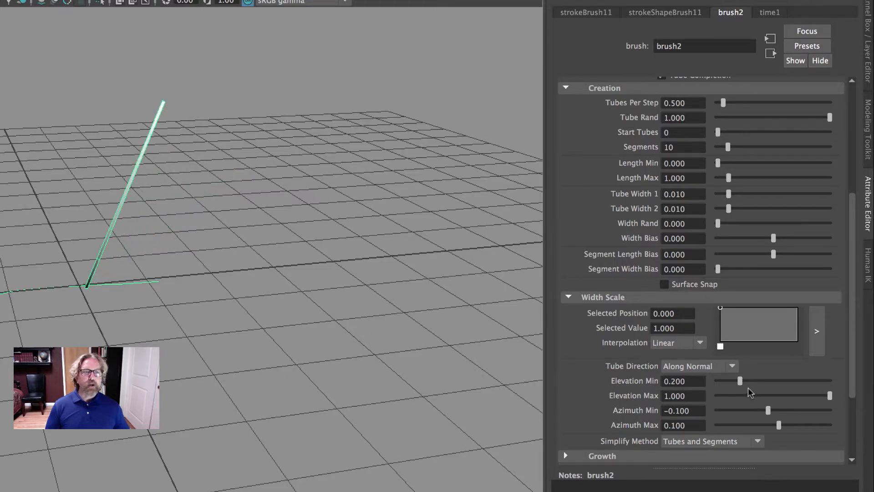
left_click_drag(741, 381, 869, 389)
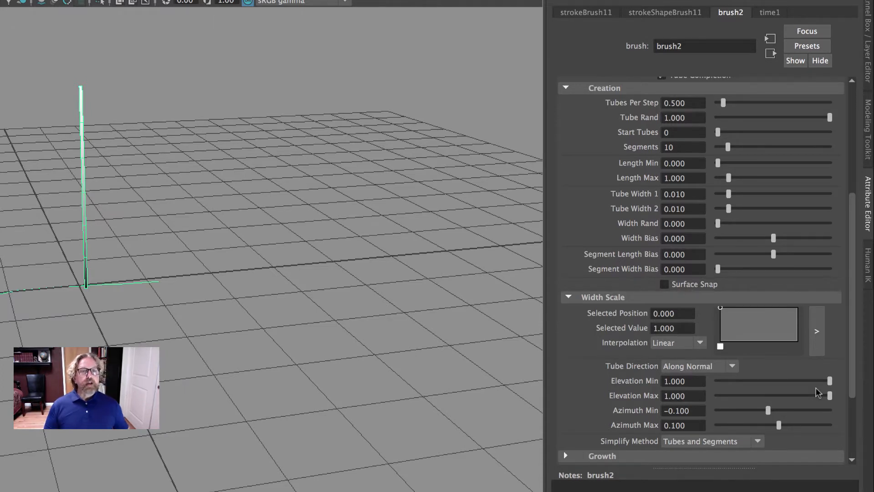
scroll(818, 392, "down", 2)
scroll(653, 129, "up", 2)
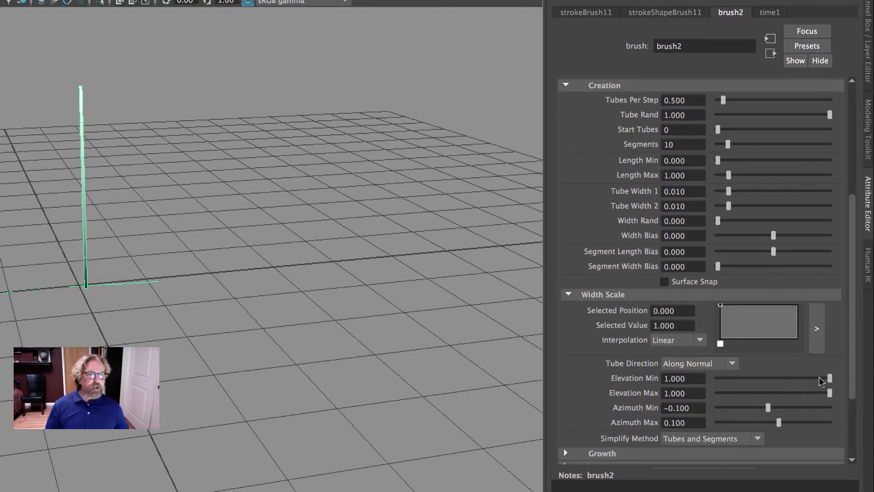
left_click_drag(819, 378, 815, 378)
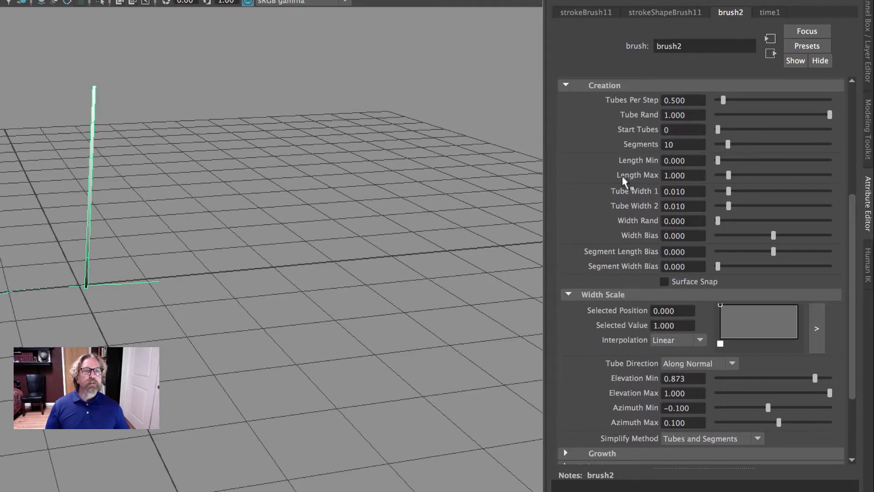
Lengthen the tube by setting Length Max to 12 and Length Min to 10 on the brush node
left_click_drag(689, 176, 603, 175)
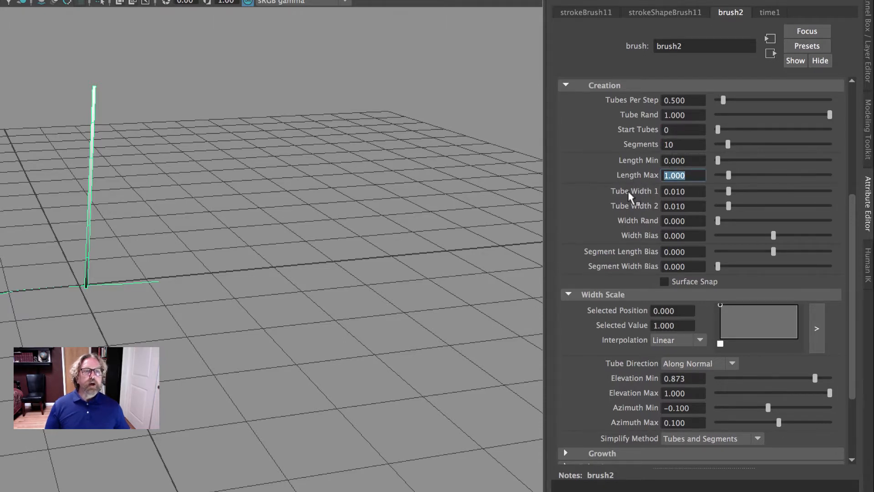
type("12")
key("Return")
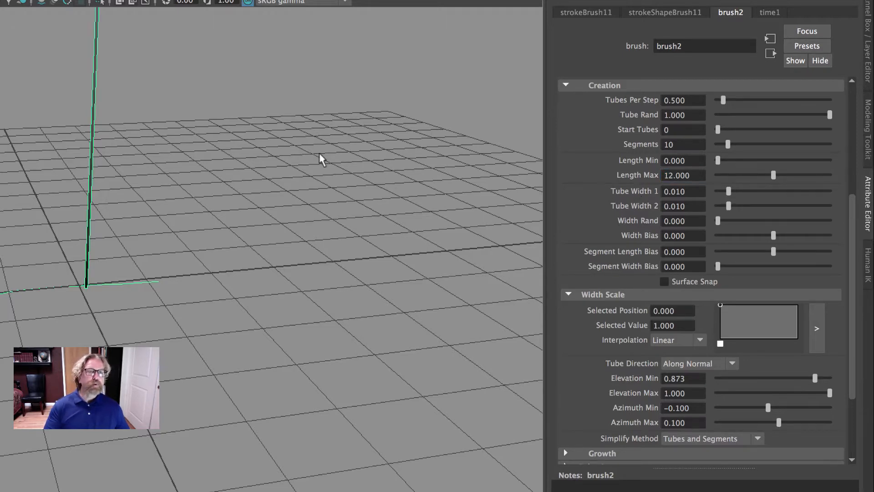
right_click_drag(377, 146, 227, 200, "alt")
left_click_drag(227, 213, 220, 193, "alt")
mouse_move(221, 196)
middle_mouse_down("alt")
mouse_move(232, 326)
mouse_move(166, 306)
mouse_move(199, 248)
mouse_move(259, 306)
mouse_move(259, 271)
middle_mouse_up("alt")
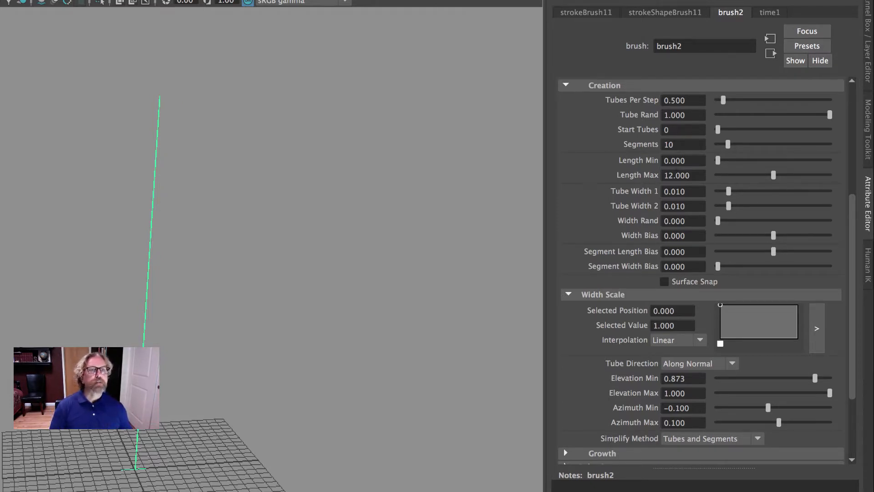
double_click(682, 160)
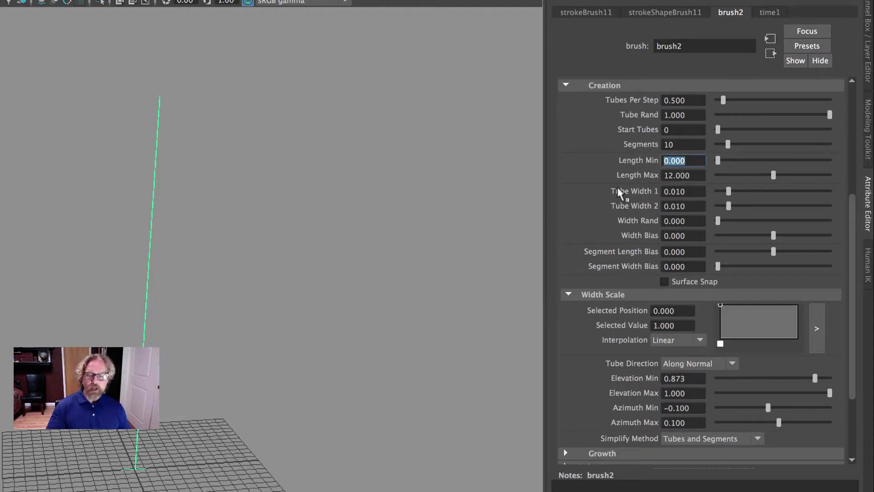
type("10")
key("Return")
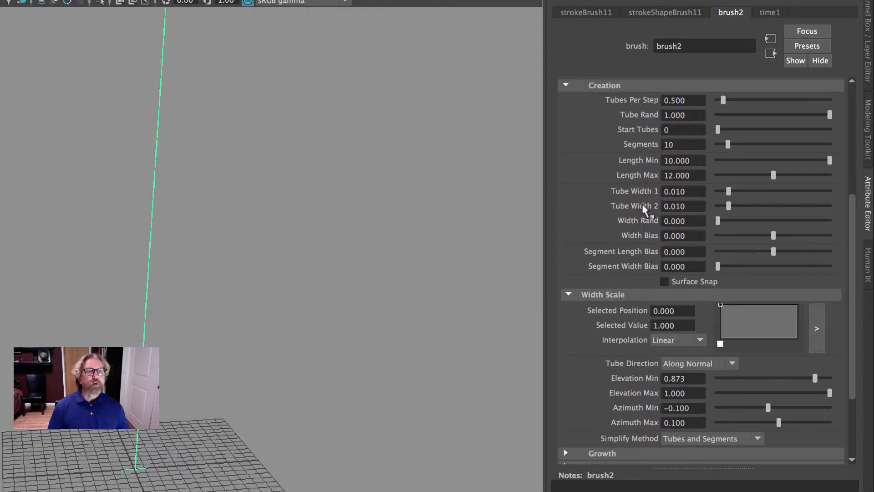
Thicken the base of the tube by setting Tube Width 1 to 1
double_click(681, 207)
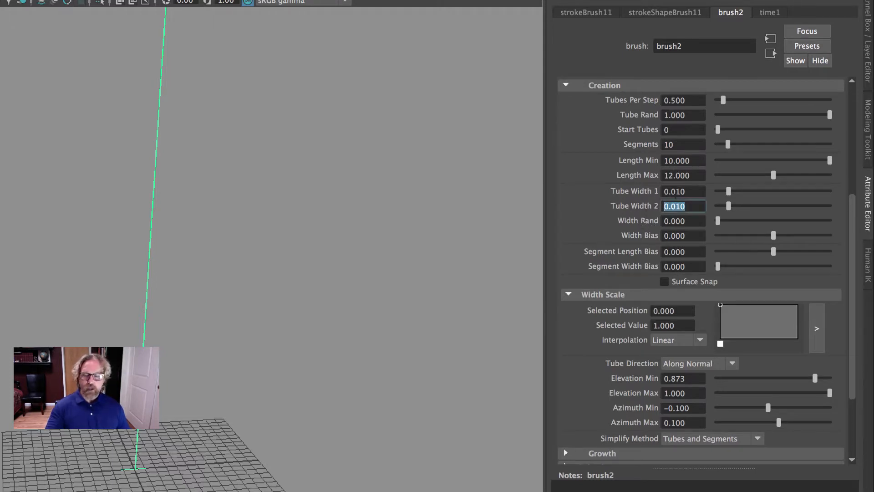
key("shift+Tab")
type("1")
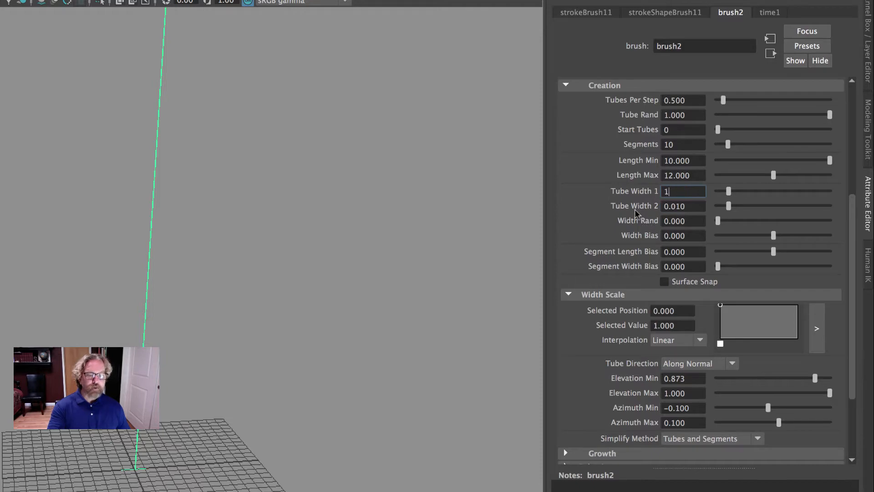
key("Return")
left_click_drag(245, 440, 228, 423, "alt")
middle_click_drag(266, 394, 262, 402, "alt")
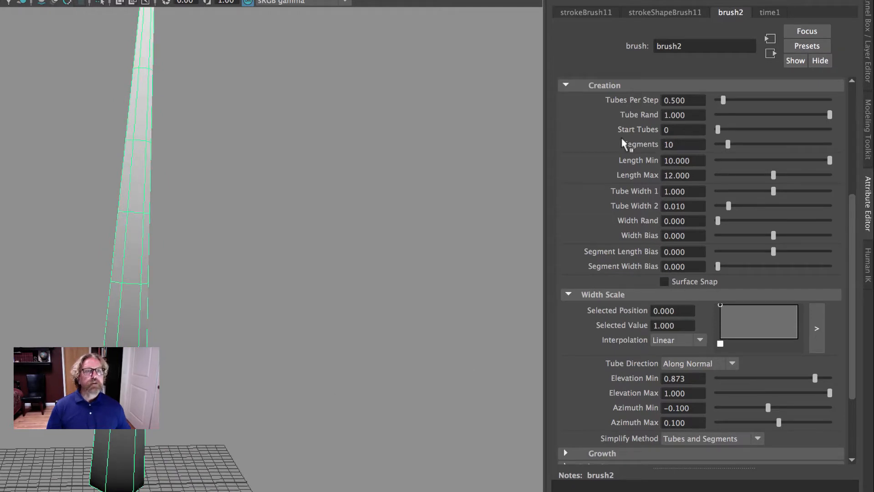
Set the tube's Segments to 20
left_click_drag(680, 145, 648, 155)
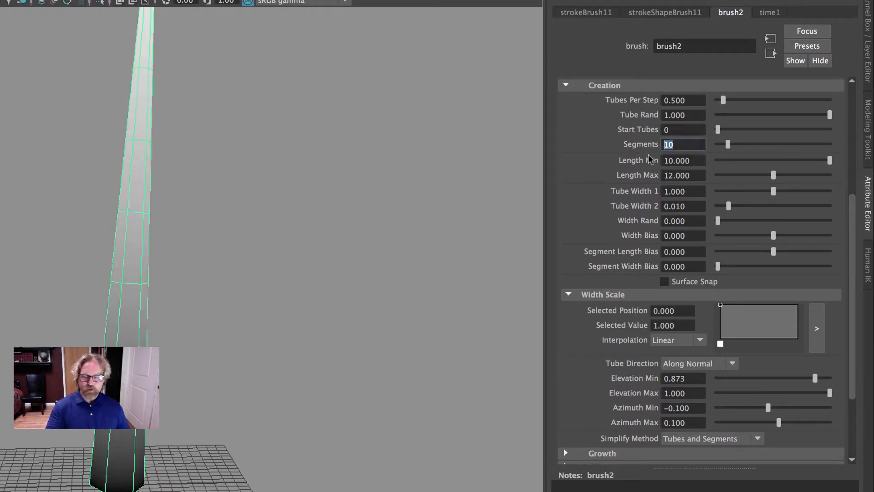
type("20")
key("Return")
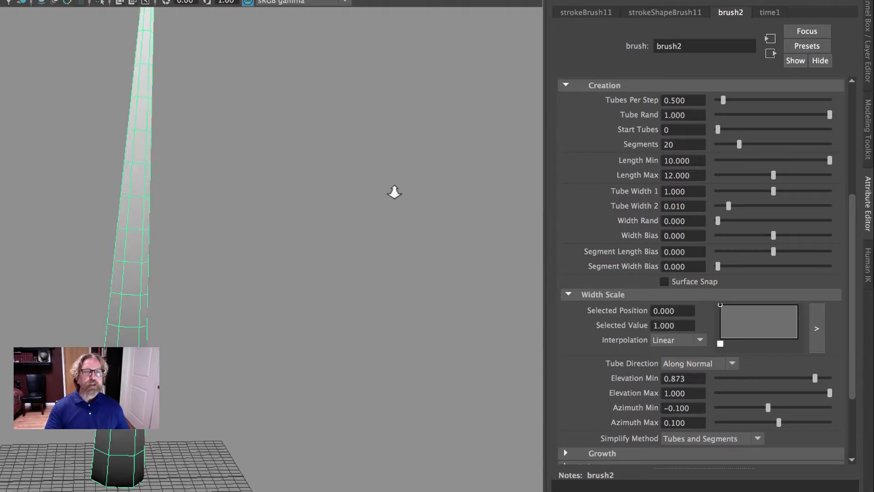
left_click_drag(394, 191, 337, 241, "alt")
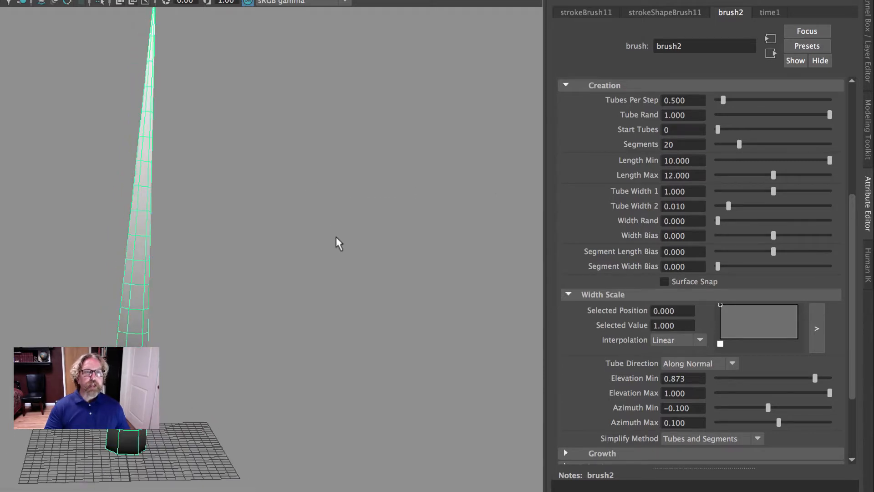
Try Segments values of 34, 9 and 10 on the tube, then restore Segments to 20
mouse_move(739, 145)
left_mouse_down()
mouse_move(792, 146)
mouse_move(754, 147)
left_mouse_up()
double_click(679, 144)
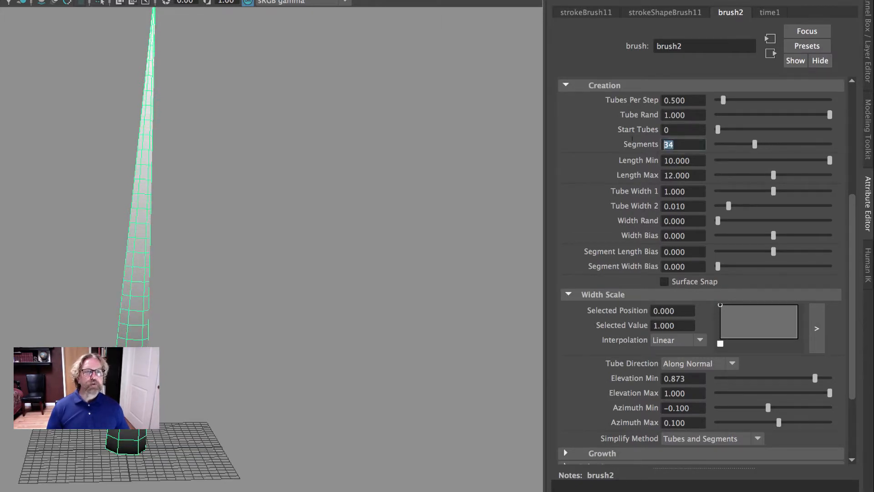
type("20")
key("Return")
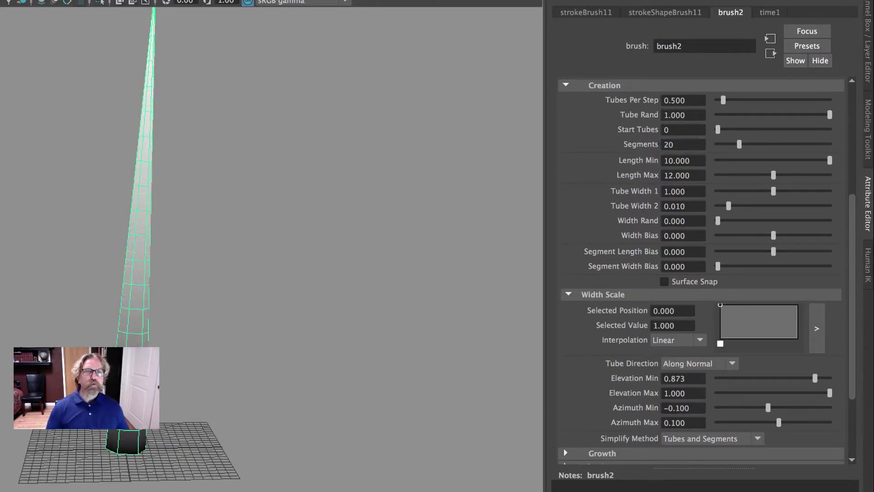
left_click_drag(738, 144, 726, 146)
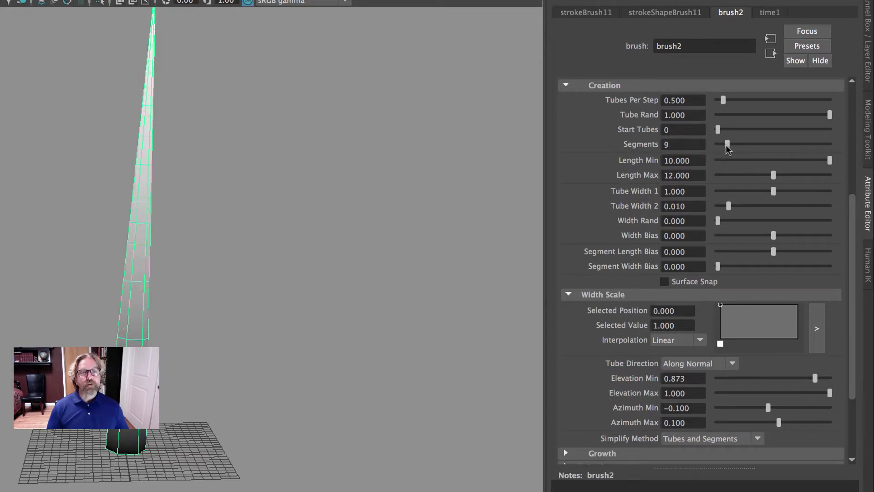
double_click(677, 144)
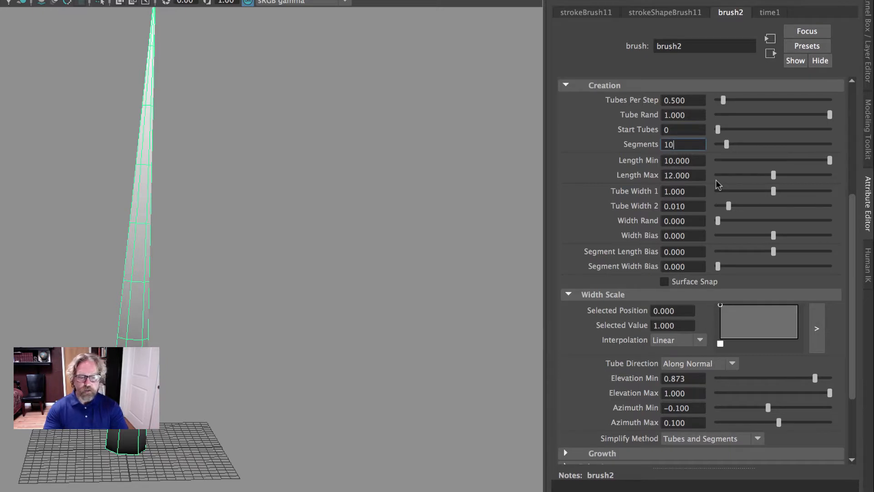
key("Return")
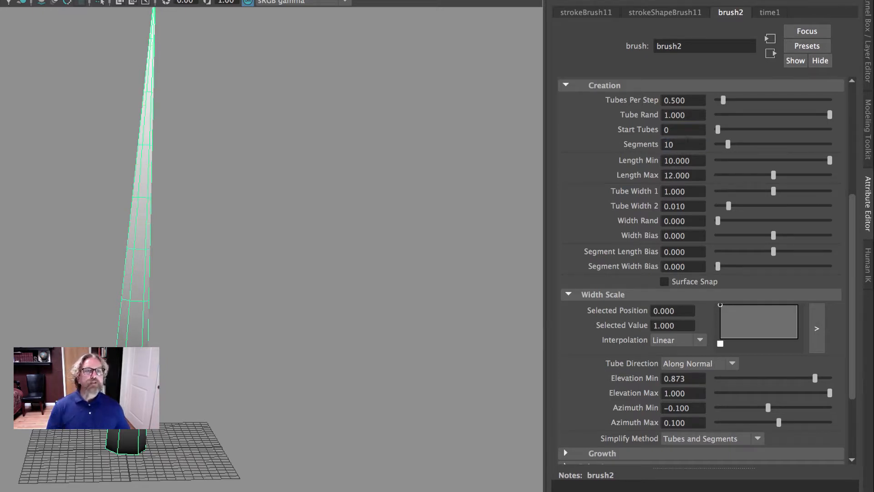
left_click(666, 145)
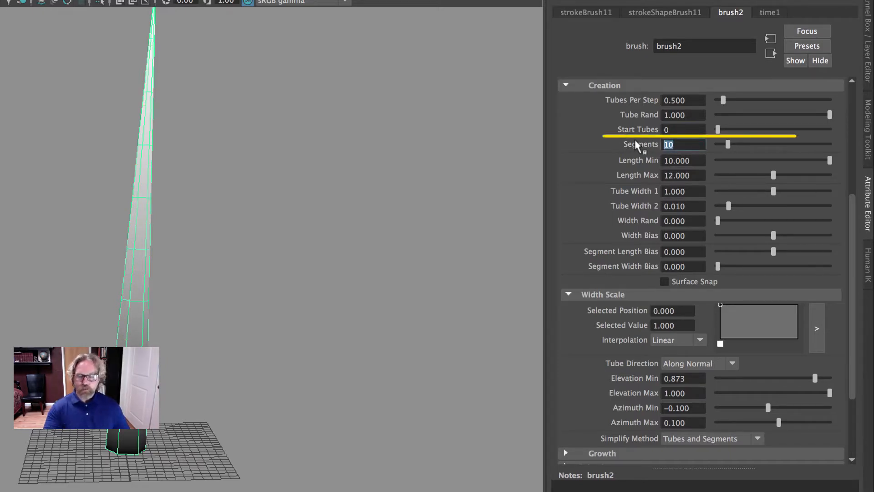
type("20")
key("Return")
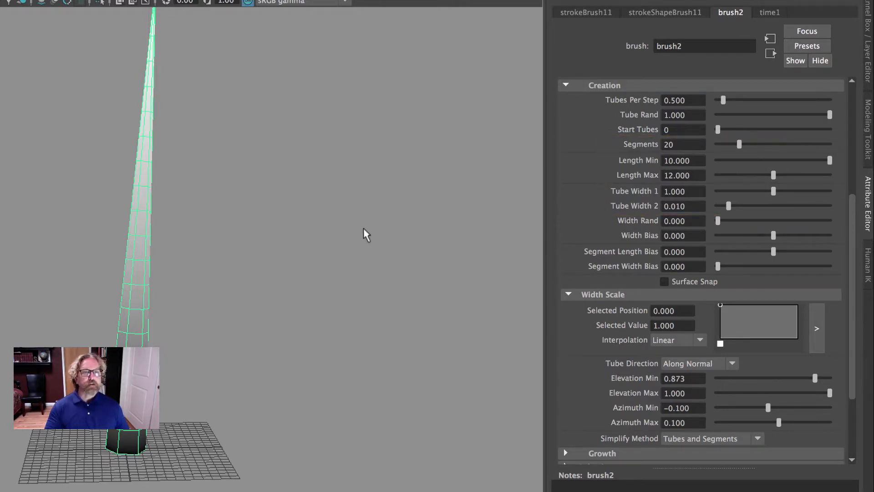
Collapse the brush's Tubes section and open its Shading section with the Tube Shading attributes
scroll(273, 209, "down", 5)
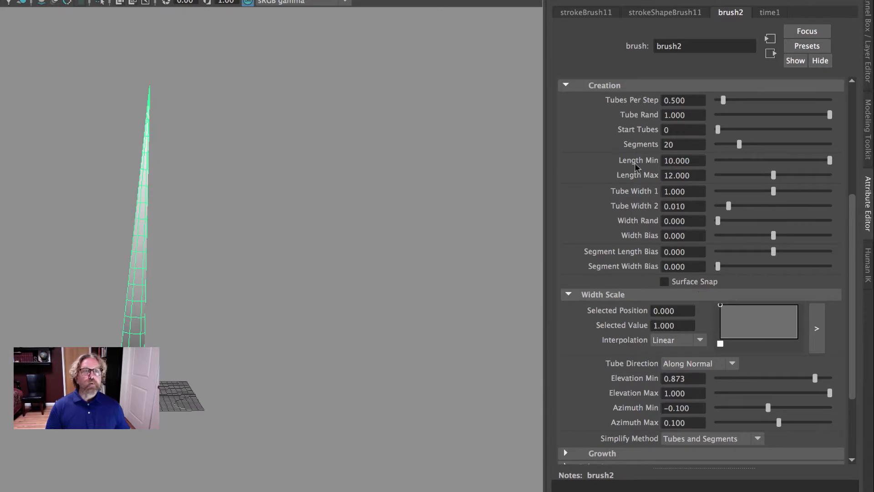
scroll(585, 193, "up", 5)
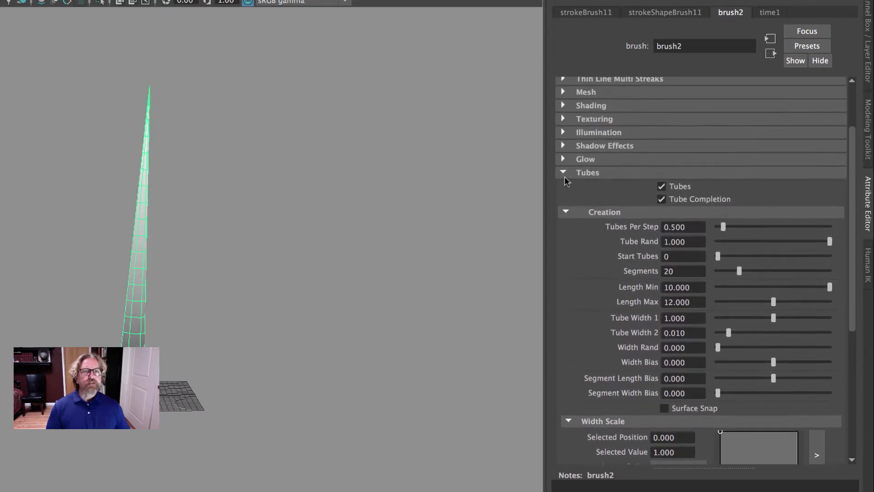
left_click(563, 173)
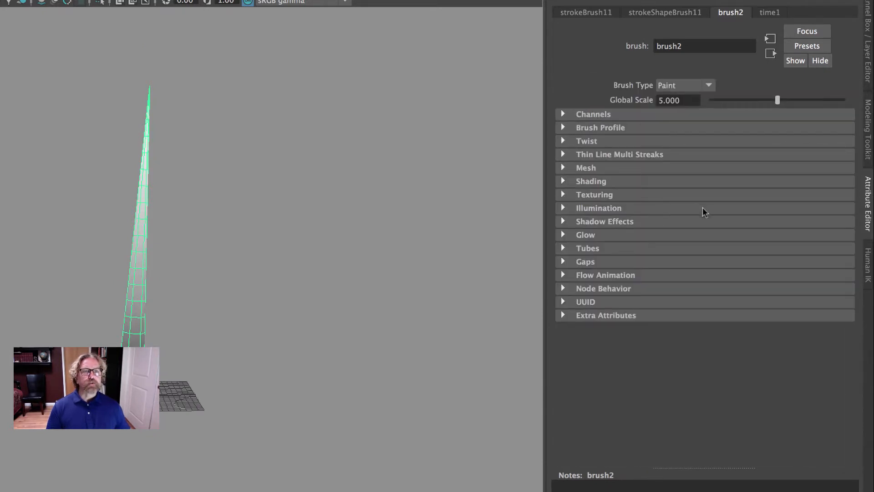
left_click(563, 182)
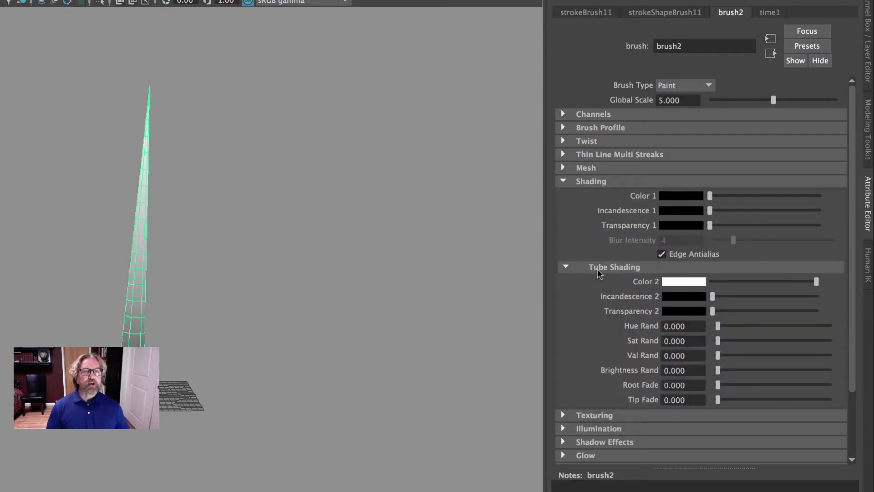
Set the brush's Tube Shading Color 2 to black and collapse the Shading section
left_click(565, 267)
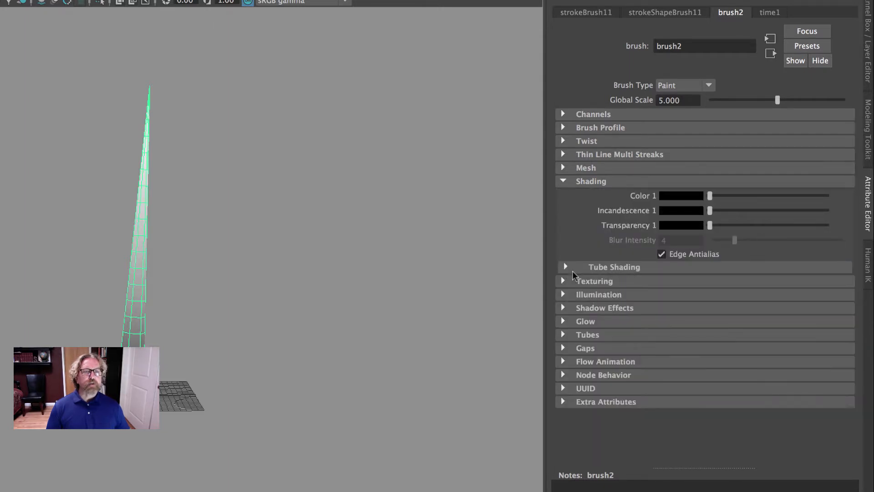
left_click(565, 267)
left_click_drag(772, 286, 713, 282)
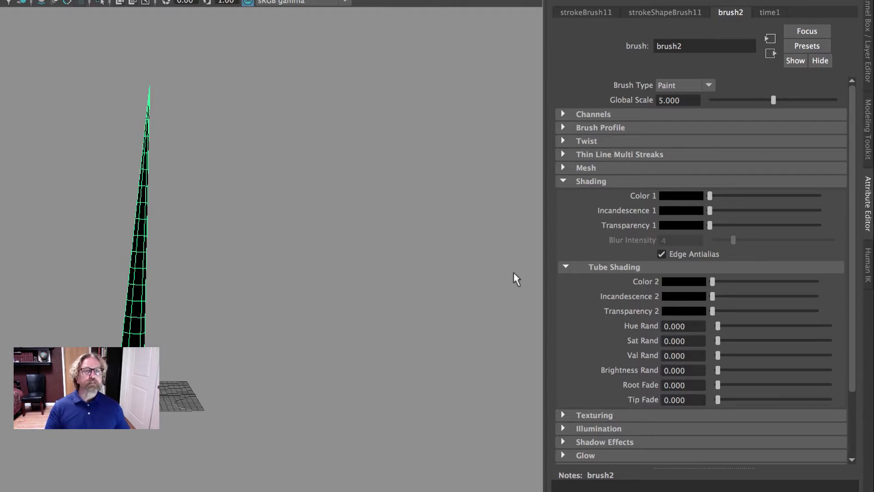
left_click(563, 181)
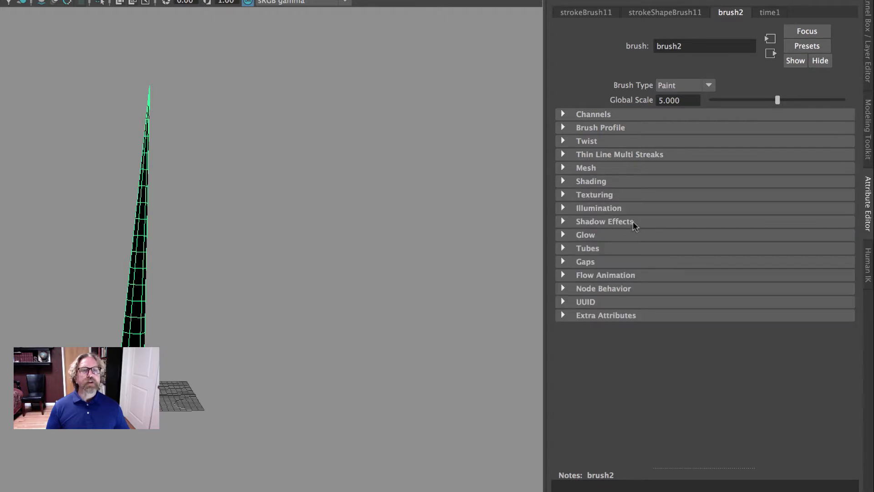
Give the trunk a slight curve by setting the tube behavior's Bend to about -0.064
left_click(563, 248)
scroll(696, 276, "down", 5)
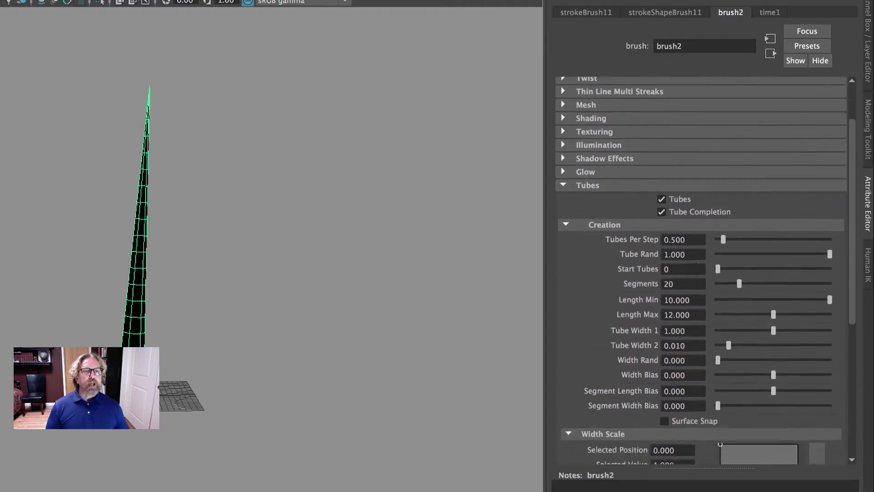
scroll(724, 345, "down", 4)
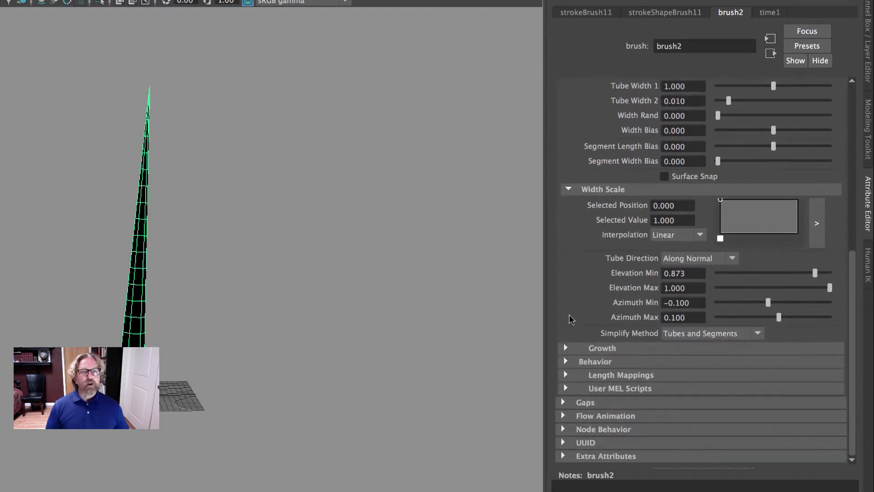
left_click(566, 361)
scroll(573, 318, "down", 3)
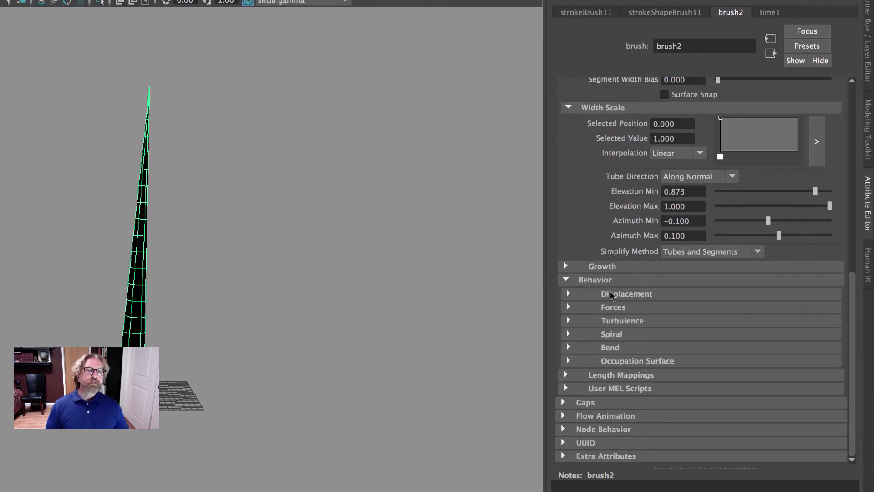
left_click(569, 348)
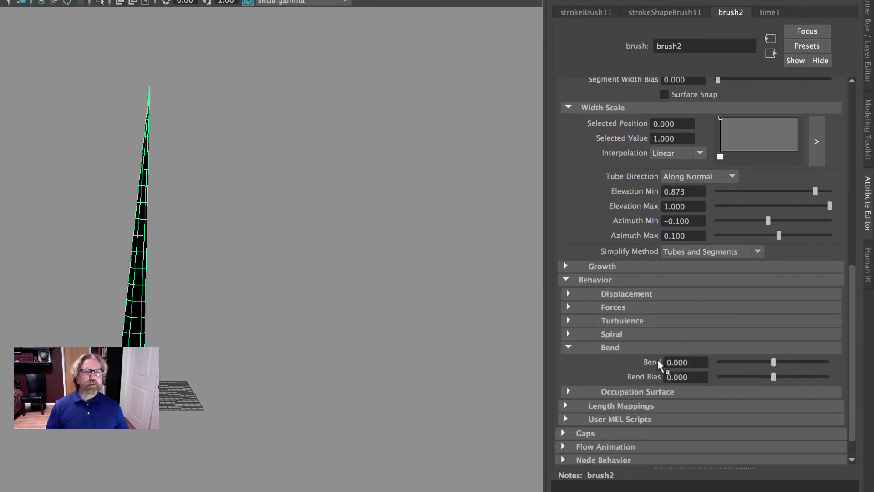
left_click_drag(250, 275, 304, 275, "alt")
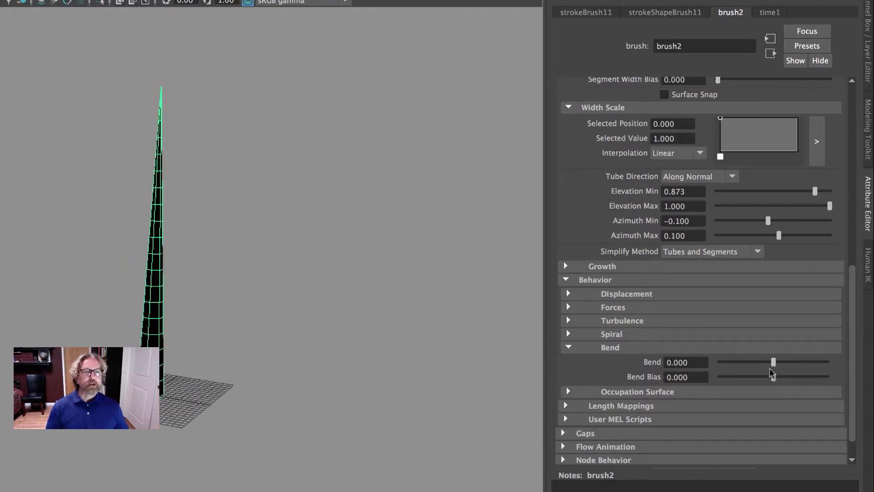
mouse_move(773, 362)
left_mouse_down()
mouse_move(784, 363)
mouse_move(763, 363)
mouse_move(784, 364)
left_mouse_up()
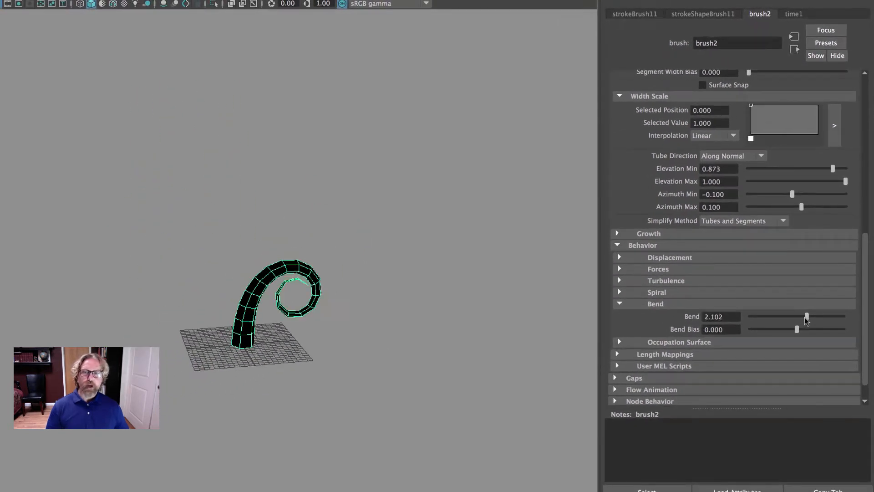
mouse_move(805, 320)
left_mouse_down()
mouse_move(787, 320)
mouse_move(797, 320)
left_mouse_up()
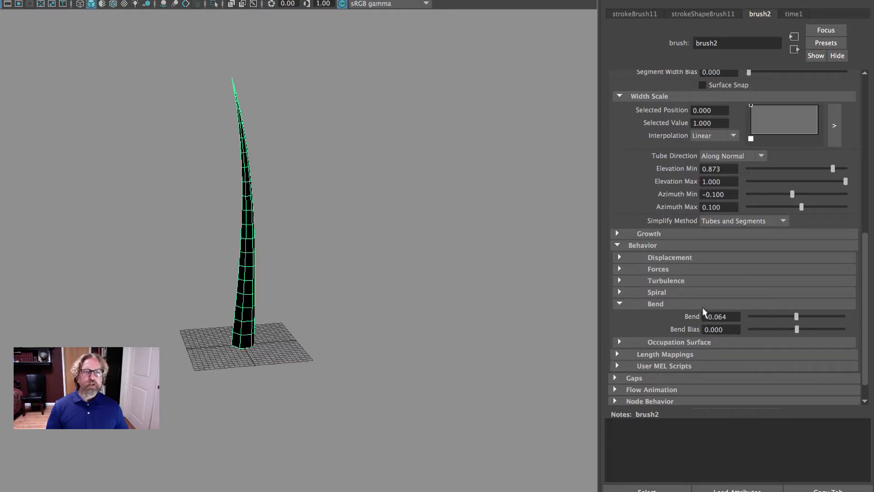
left_click_drag(794, 316, 796, 316)
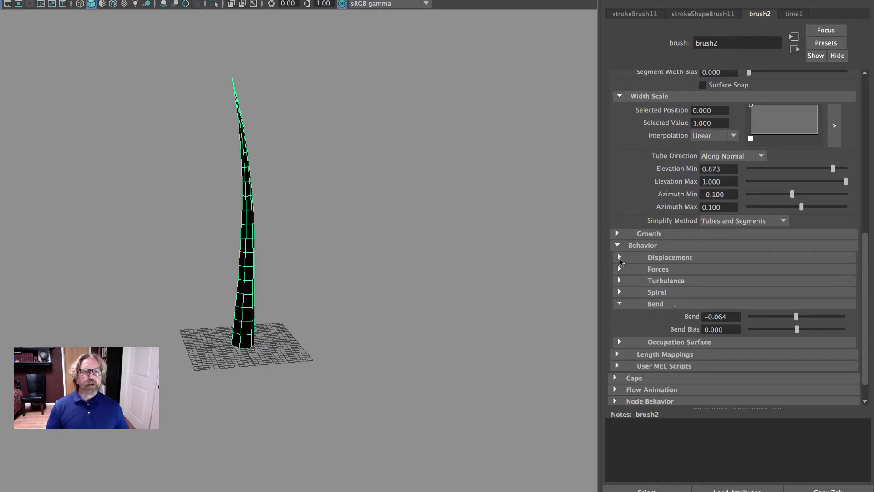
Try a Displacement Wiggle of about 0.252 on the trunk, and settle on about 0.032
left_click(619, 258)
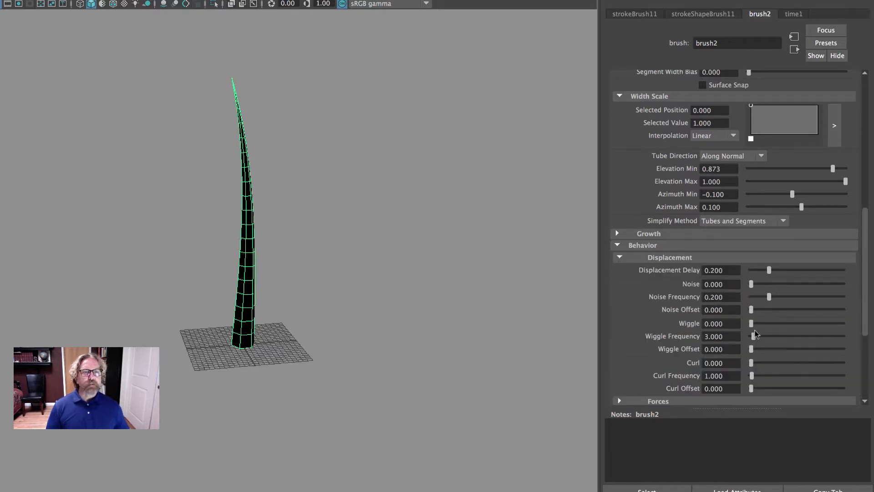
scroll(754, 334, "down", 5)
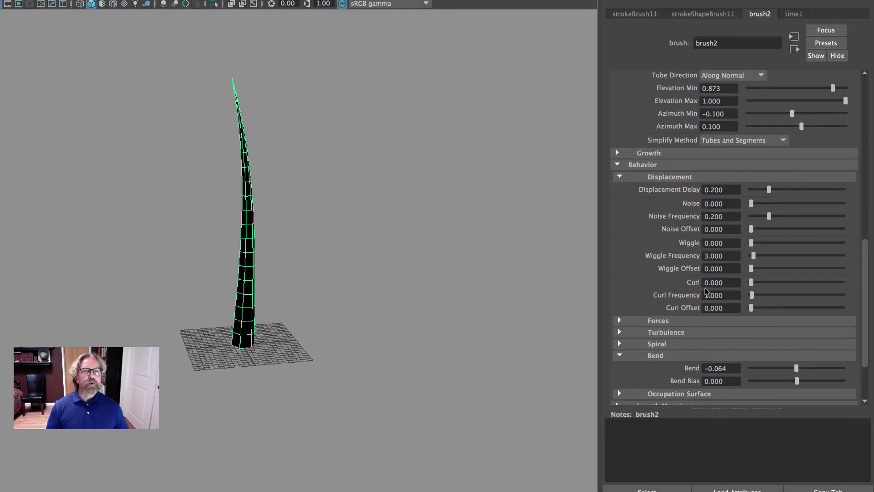
left_click_drag(332, 248, 368, 251, "alt")
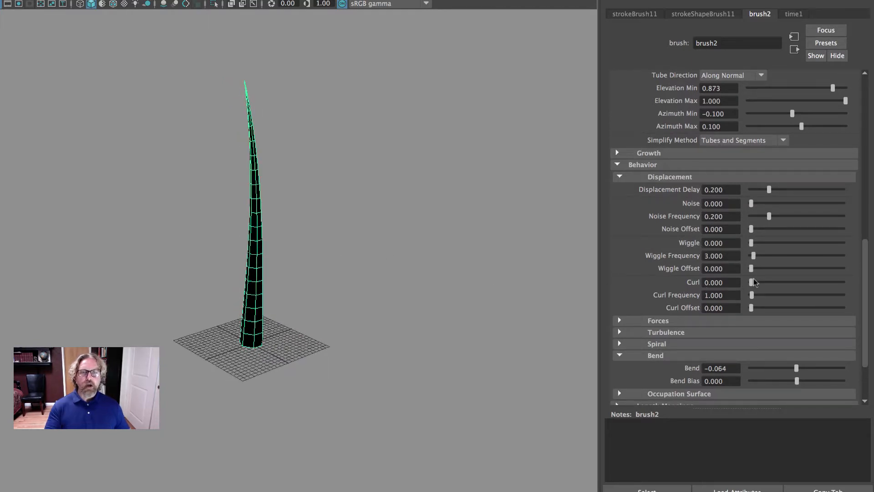
left_click_drag(751, 243, 797, 243)
left_click_drag(410, 272, 452, 255, "alt")
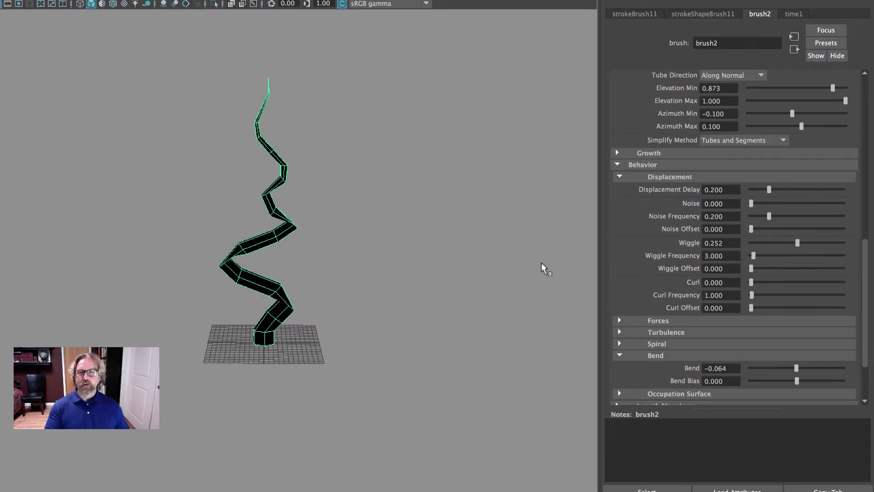
left_click_drag(798, 244, 757, 245)
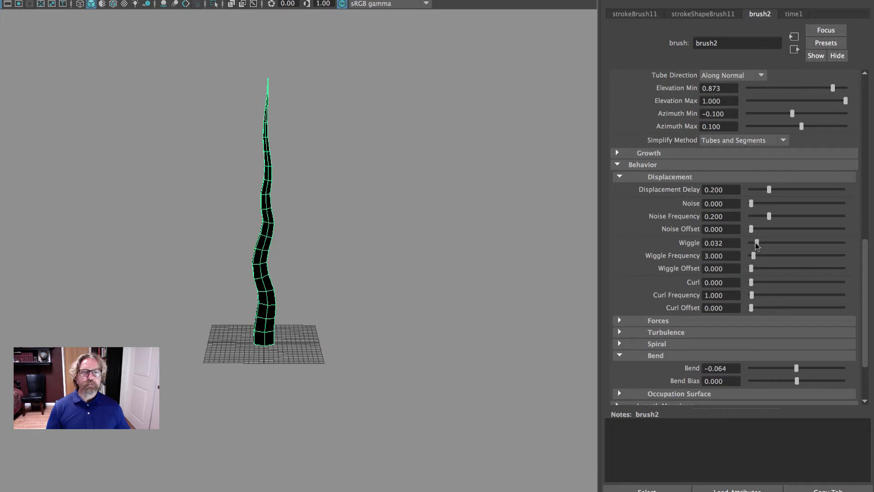
Try a Displacement Curl of about 0.041 on the trunk, and reduce it to about 0.003
mouse_move(751, 282)
left_mouse_down()
mouse_move(791, 283)
mouse_move(759, 284)
left_mouse_up()
left_click_drag(343, 254, 519, 274, "alt")
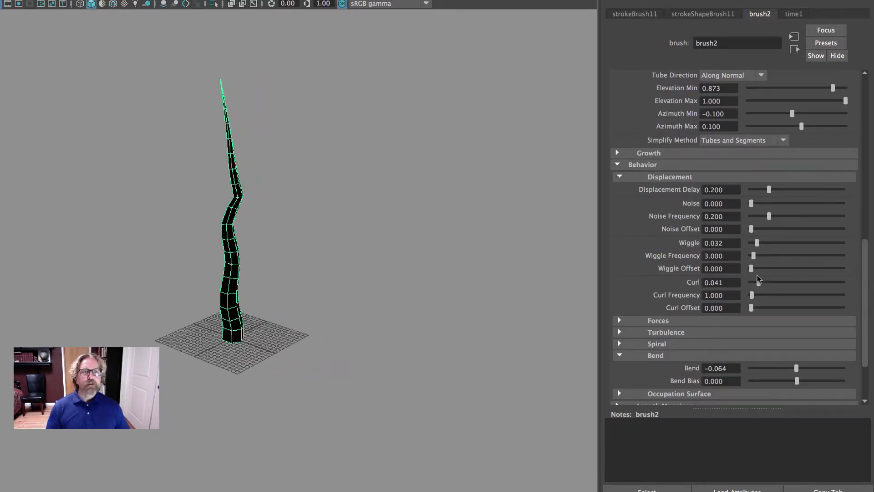
left_click_drag(757, 278, 751, 283)
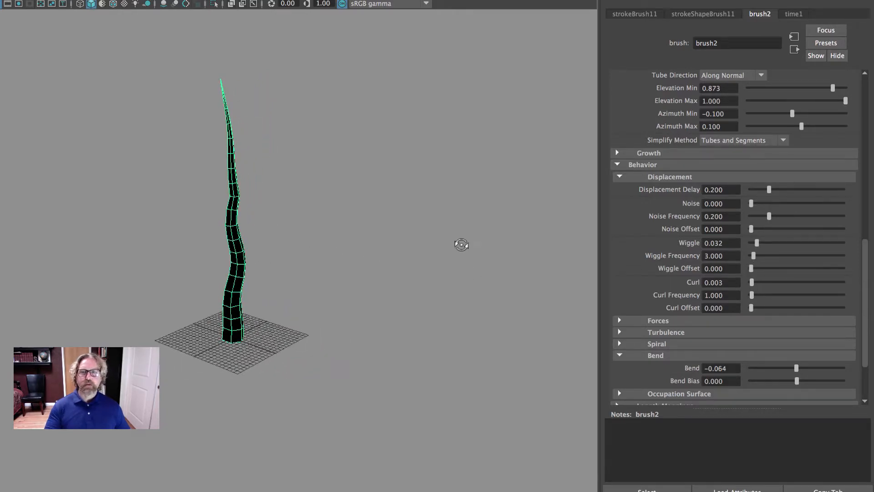
mouse_move(461, 244)
left_mouse_down("alt")
mouse_move(435, 250)
mouse_move(505, 246)
mouse_move(441, 247)
mouse_move(469, 250)
left_mouse_up("alt")
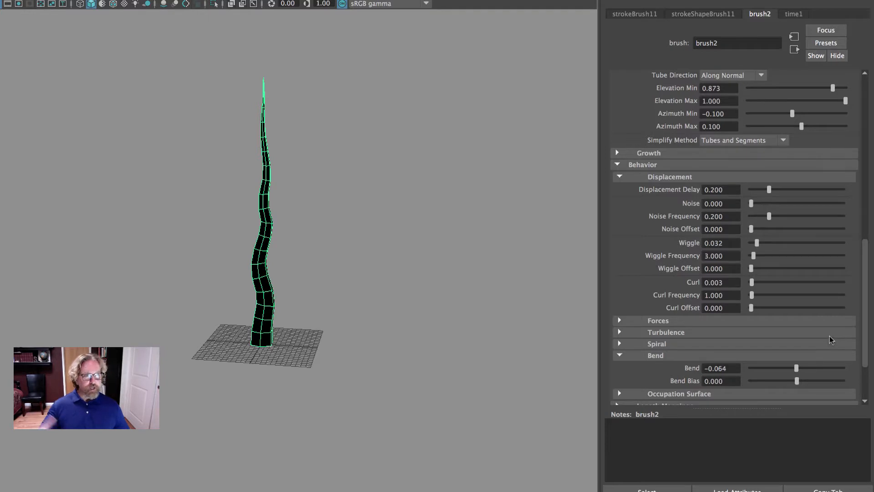
Enable Branches in the tube's Growth settings so the trunk splits into limbs
left_click_drag(866, 314, 853, 202)
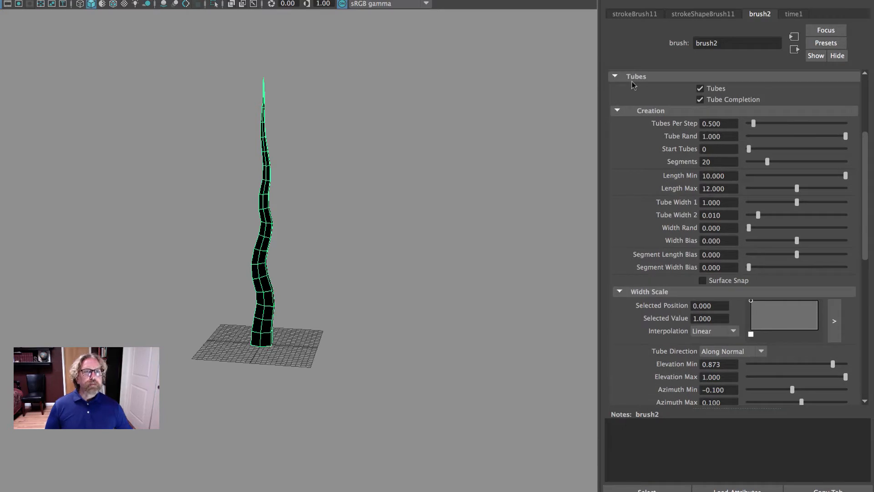
scroll(863, 189, "up", 3)
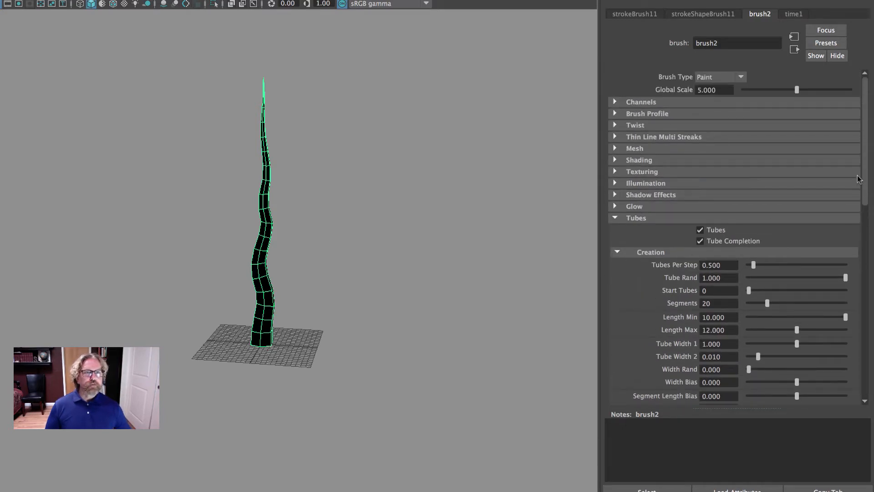
scroll(866, 168, "down", 10)
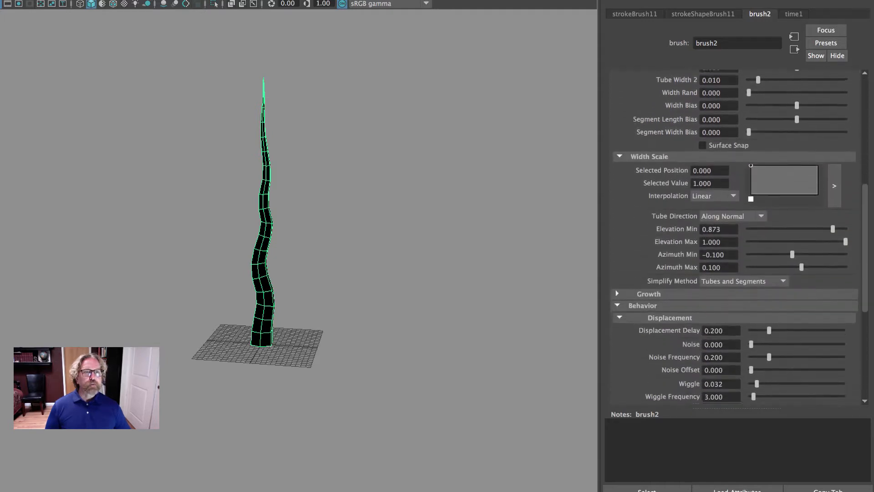
scroll(737, 237, "down", 5)
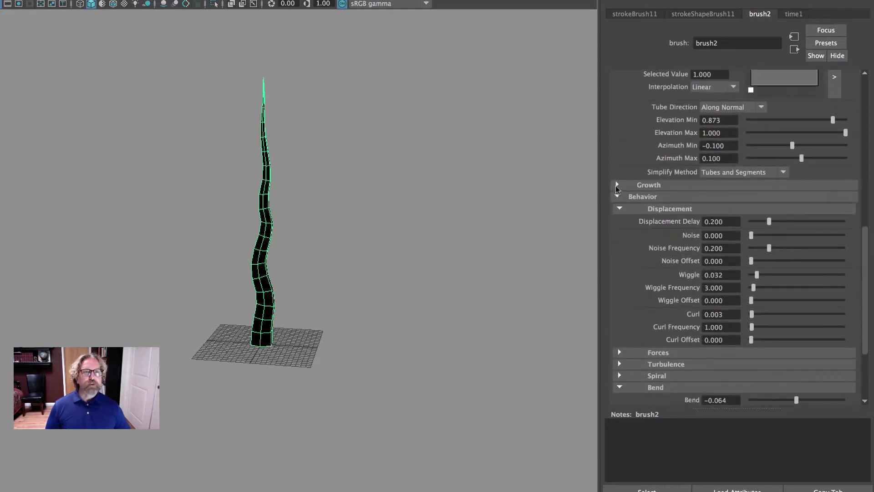
left_click(617, 185)
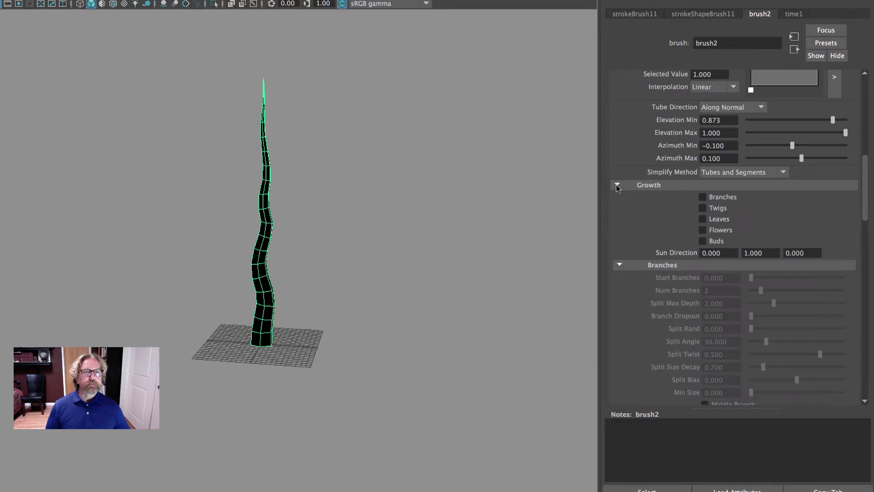
left_click(711, 201)
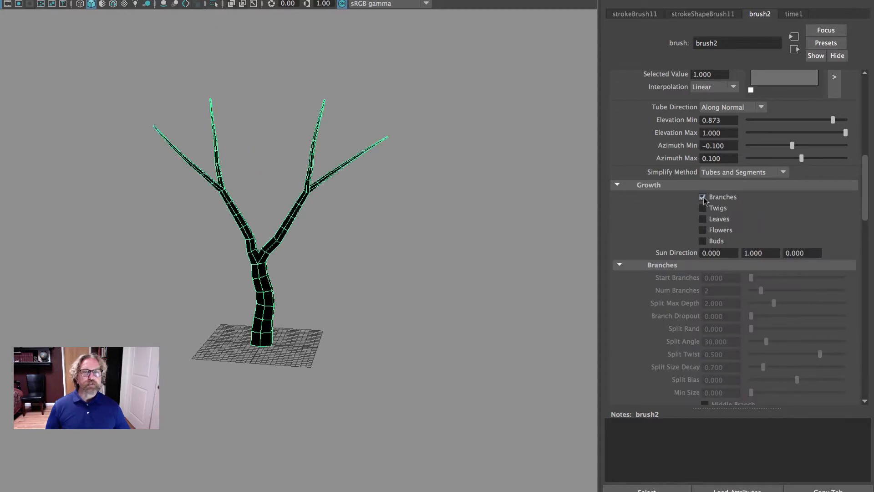
left_click_drag(404, 195, 436, 188, "alt")
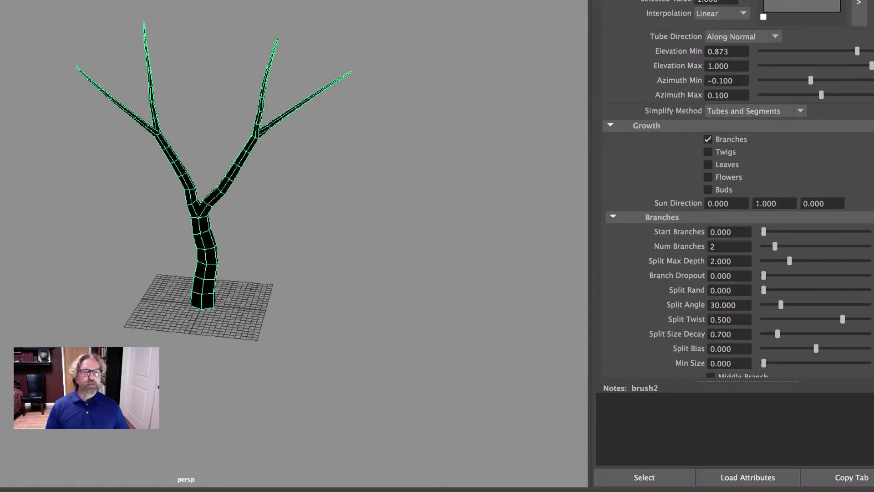
Set Num Branches to 3 for the tree and inspect the branching from another angle
left_click(723, 246)
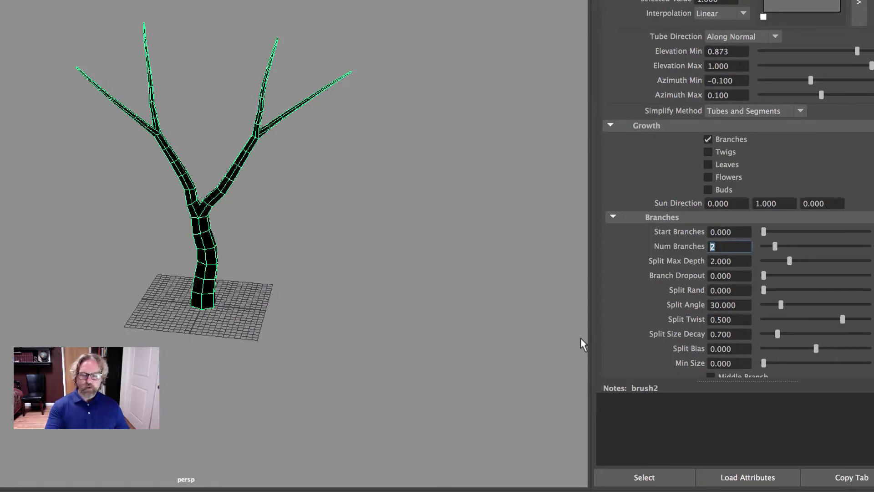
type("3")
key("Return")
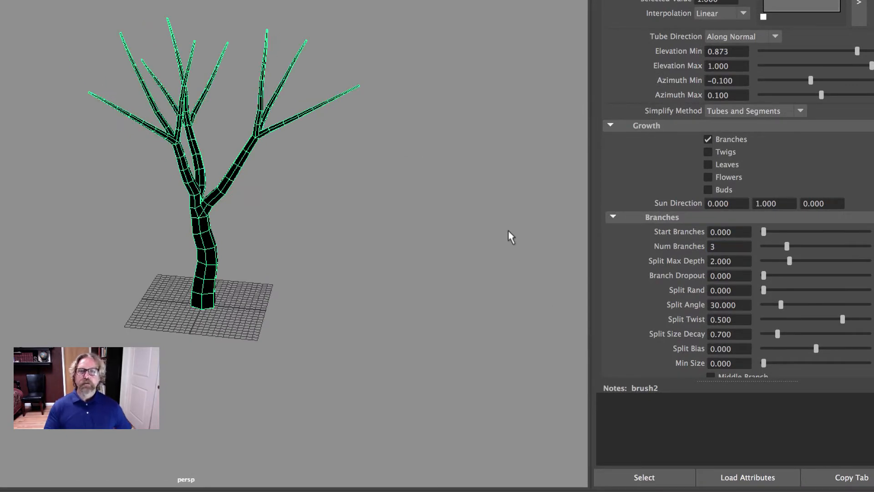
left_click_drag(511, 236, 451, 223, "alt")
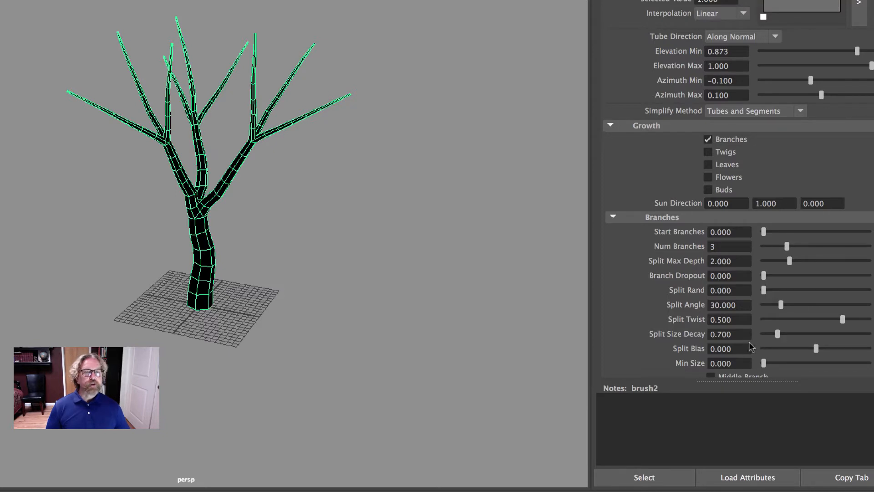
Set the branches' Split Bias to about -0.057 and Split Max Depth to about 3.21
mouse_move(815, 348)
left_mouse_down()
mouse_move(824, 348)
mouse_move(813, 351)
left_mouse_up()
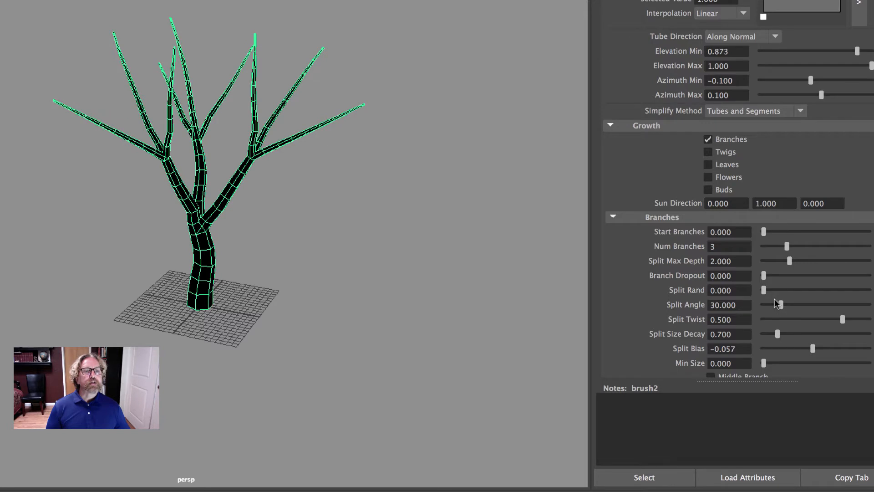
mouse_move(790, 261)
left_mouse_down()
mouse_move(842, 266)
mouse_move(805, 264)
left_mouse_up()
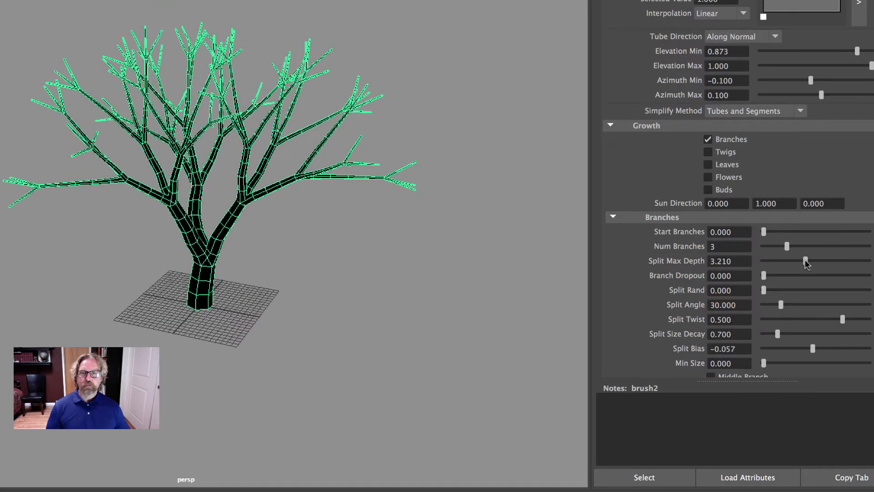
left_click_drag(468, 234, 523, 241, "alt")
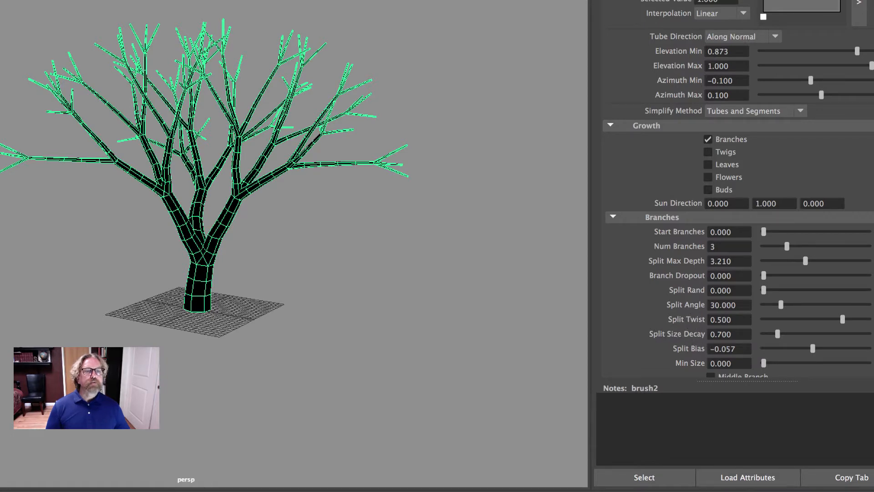
Reduce the branches' Split Angle to about 26.369 and set Split Bias to about 0.108
mouse_move(780, 308)
left_mouse_down()
mouse_move(769, 308)
mouse_move(793, 309)
mouse_move(778, 310)
left_mouse_up()
scroll(781, 324, "down", 1)
mouse_move(813, 337)
left_mouse_down()
mouse_move(802, 337)
mouse_move(822, 338)
left_mouse_up()
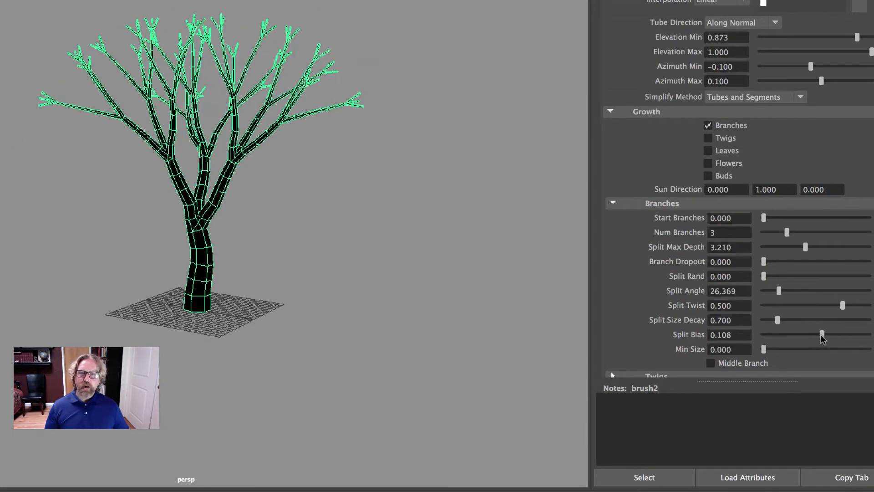
Set the tube's Length Max to 15 in the Creation settings to make the tree taller
scroll(787, 293, "up", 10)
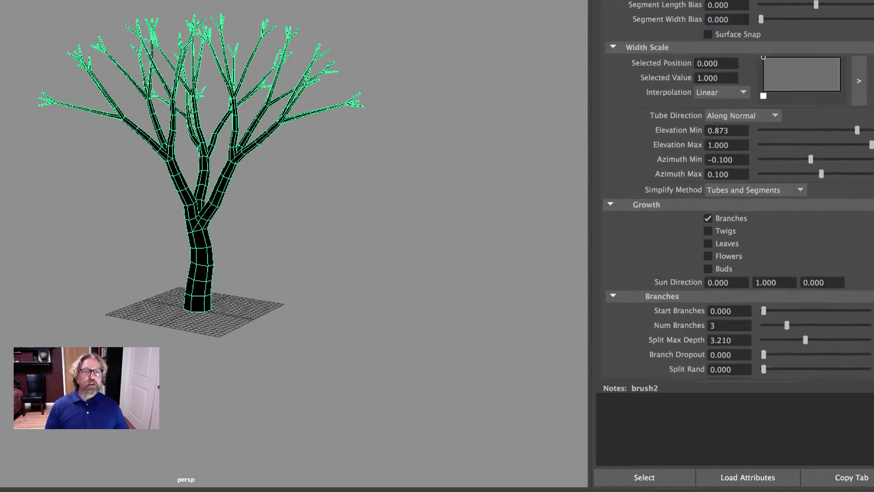
scroll(780, 253, "up", 5)
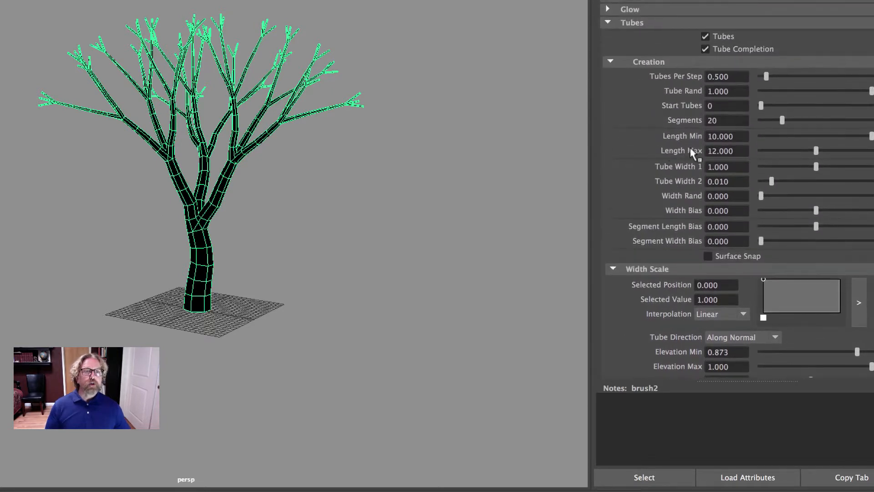
double_click(724, 151)
type("15")
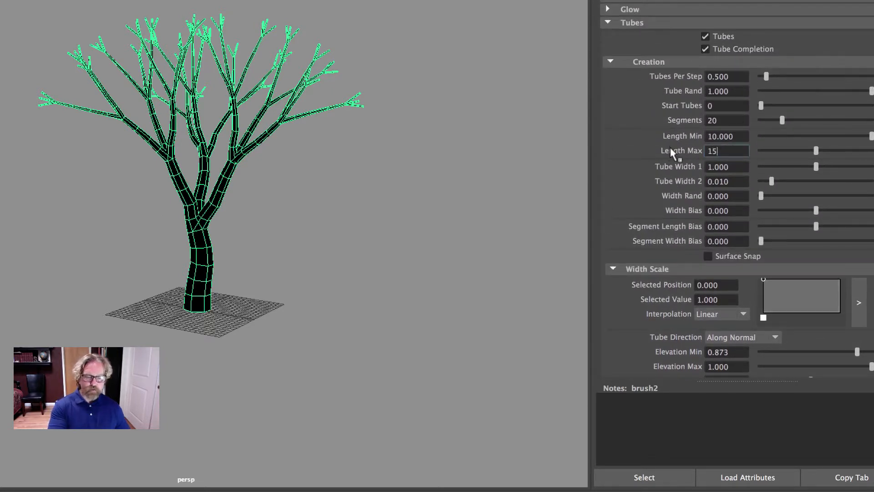
key("Return")
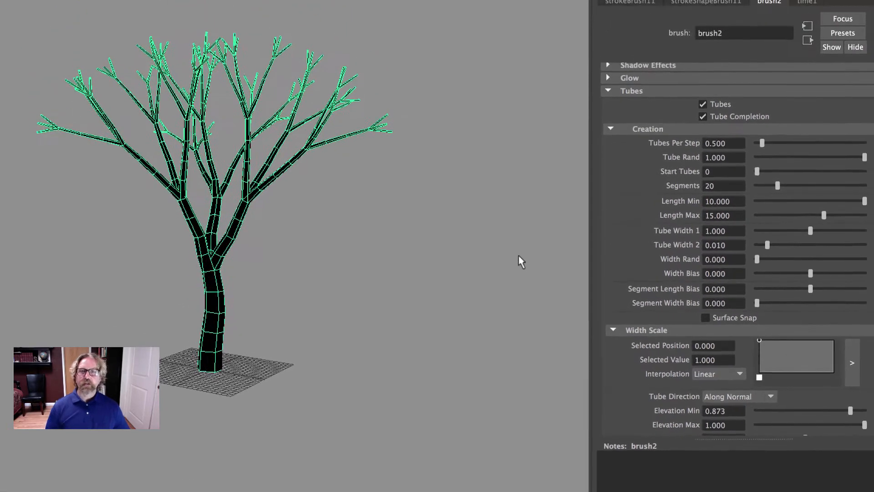
Adjust the branches to Split Bias 0.070, Split Angle 34.395, Split Max Depth 3.108, Split Rand 0.102, Split Twist -1.000 and Split Size Decay 0.643
scroll(784, 291, "down", 15)
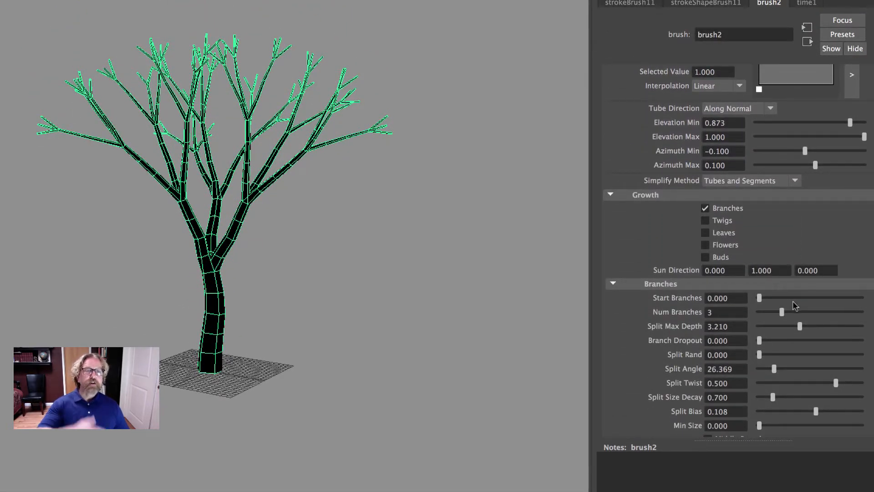
scroll(800, 353, "down", 4)
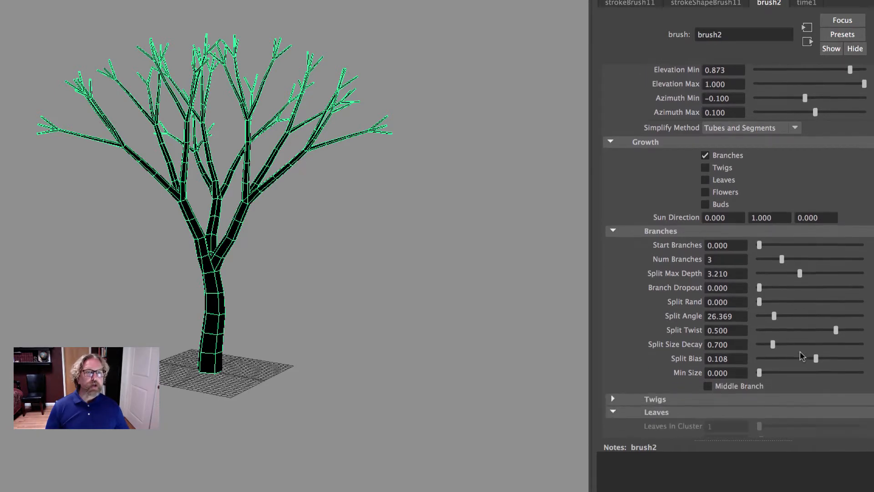
mouse_move(815, 335)
left_mouse_down()
mouse_move(806, 335)
mouse_move(813, 337)
left_mouse_up()
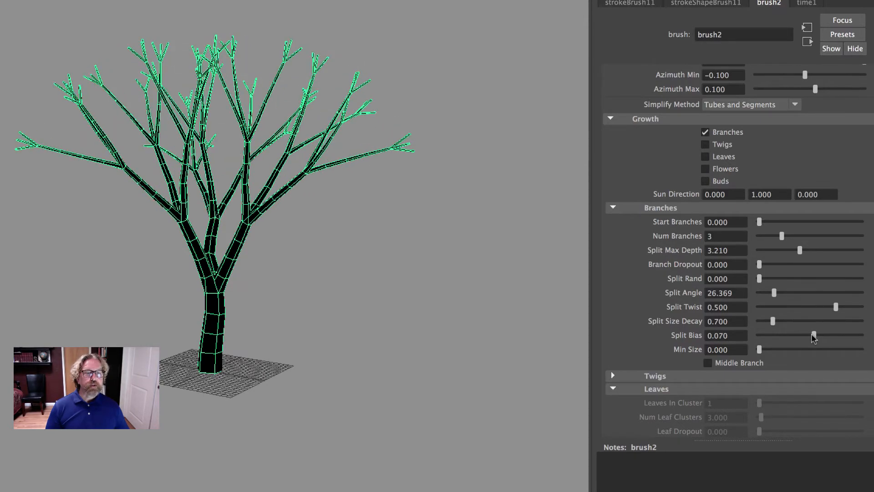
mouse_move(775, 294)
left_mouse_down()
mouse_move(785, 294)
mouse_move(776, 296)
left_mouse_up()
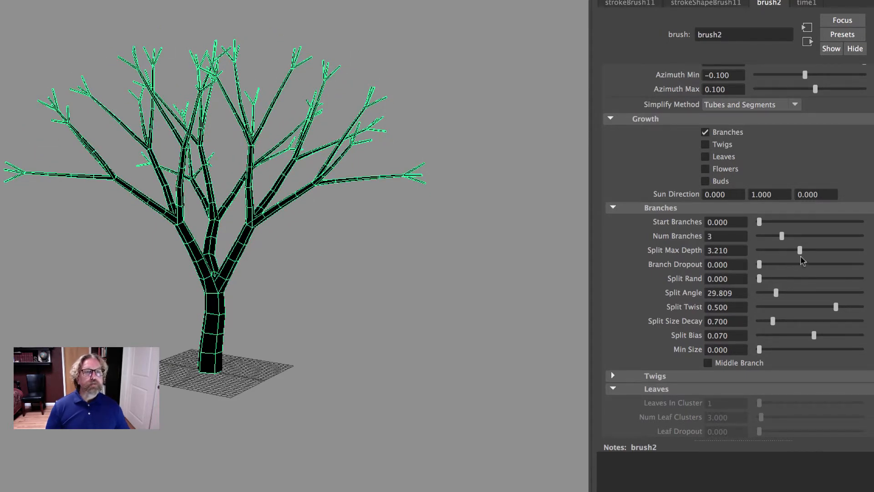
left_click_drag(799, 251, 814, 337)
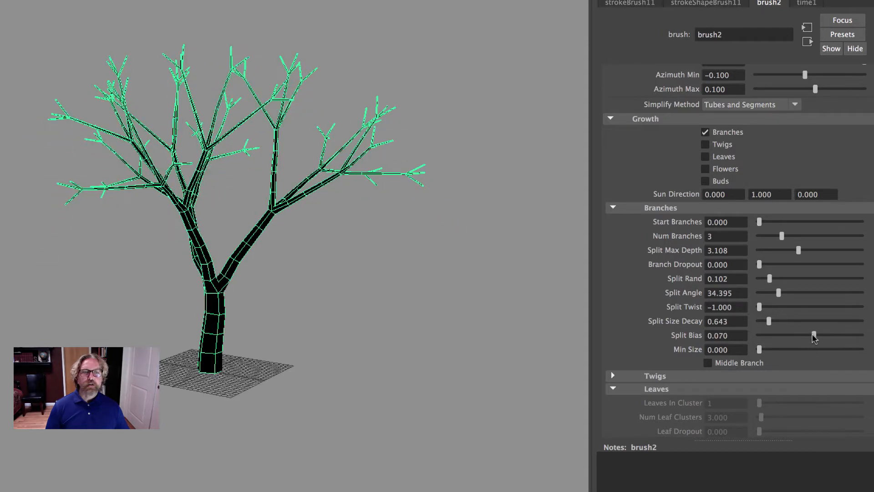
Examine the thickness of the outer branch tips up close, review the tube creation settings and reframe the whole tree
left_click_drag(414, 152, 447, 209, "ctrl+alt")
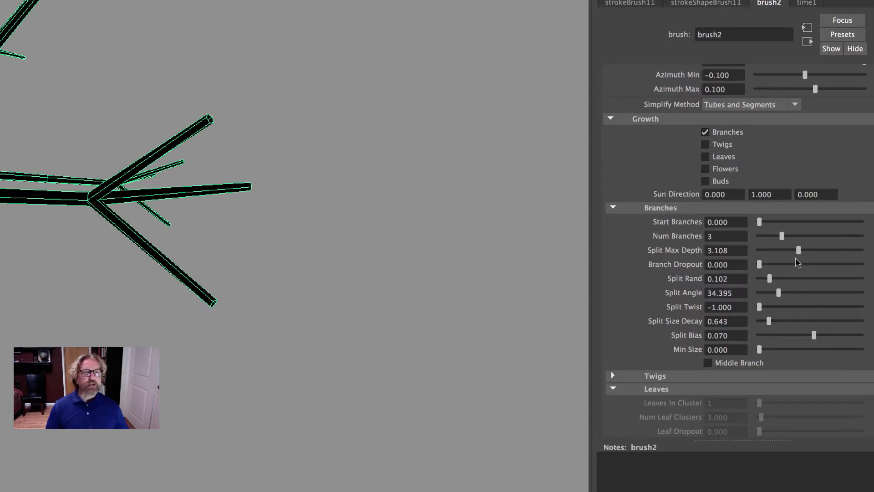
scroll(796, 261, "up", 10)
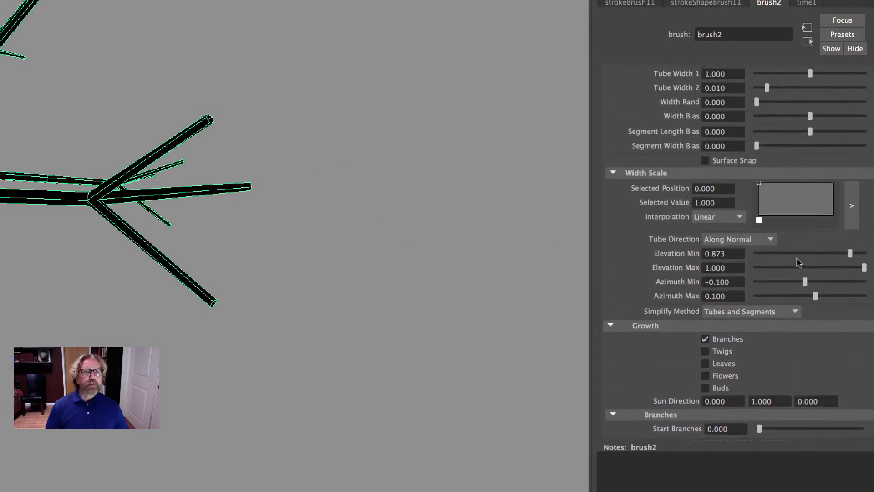
scroll(797, 258, "up", 10)
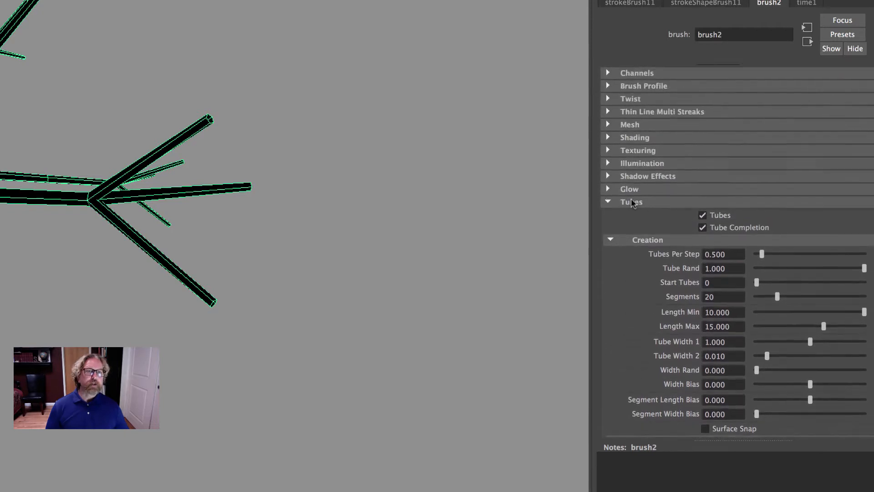
scroll(648, 208, "down", 8)
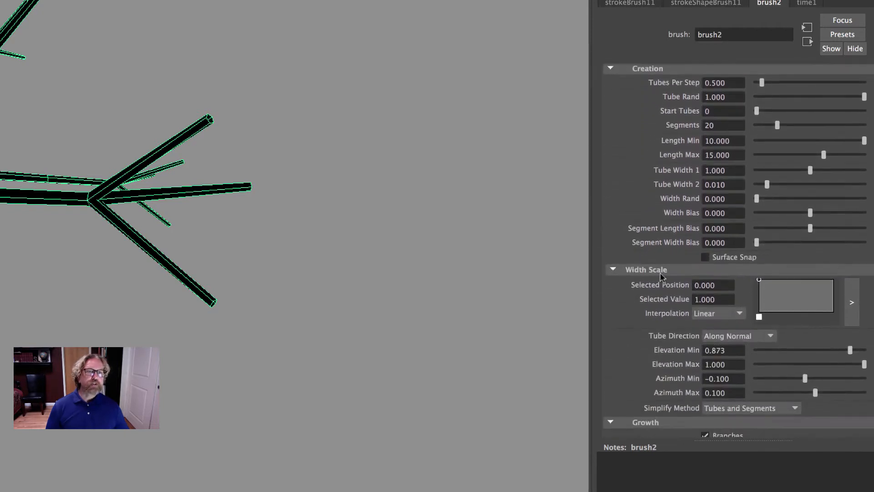
scroll(660, 272, "down", 4)
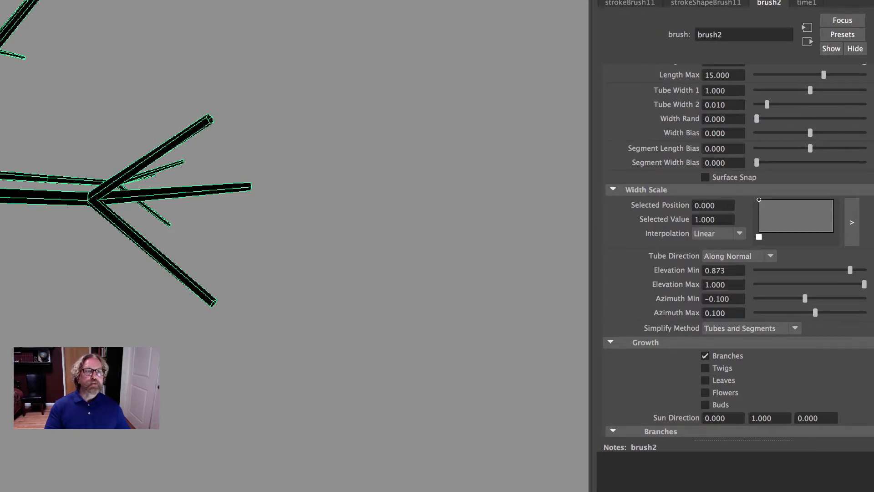
right_click_drag(298, 136, 0, 141, "alt")
middle_click_drag(299, 180, 306, 177, "alt")
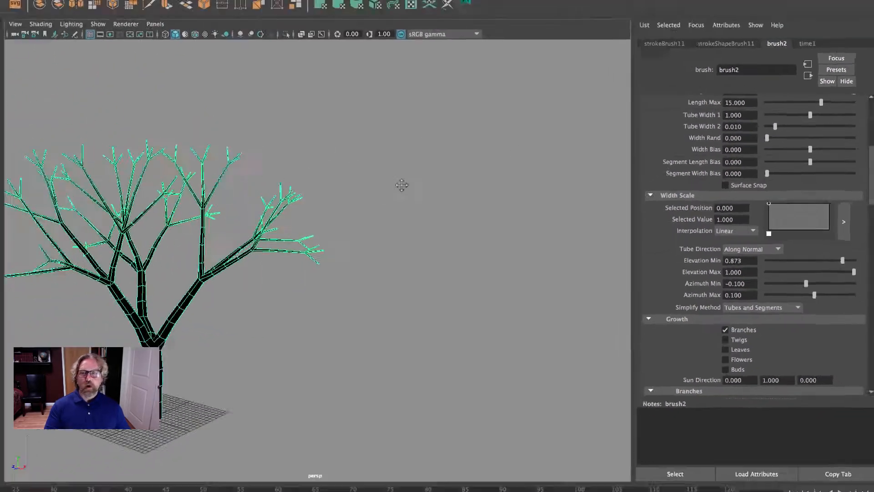
middle_click_drag(401, 184, 359, 334, "alt")
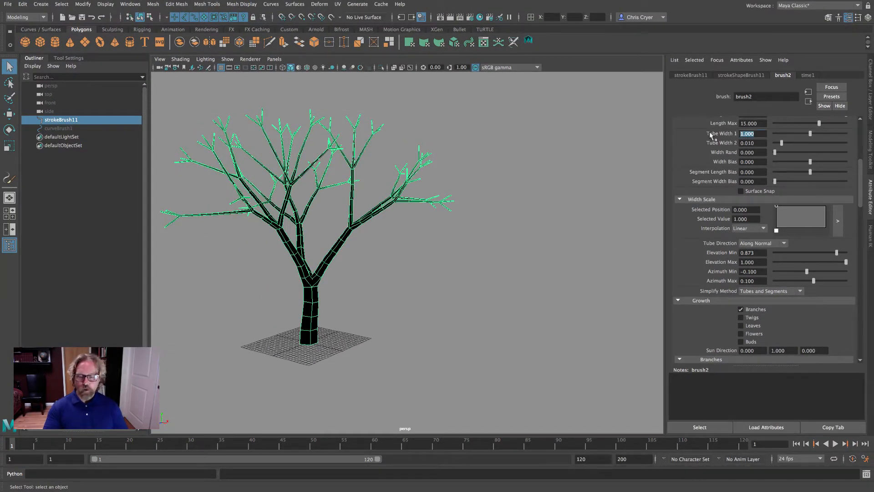
Try Tube Width 1 and Tube Width 2 at 2 with a Width Bias of about 0.345, and undo the bias change
type("2")
key("Return")
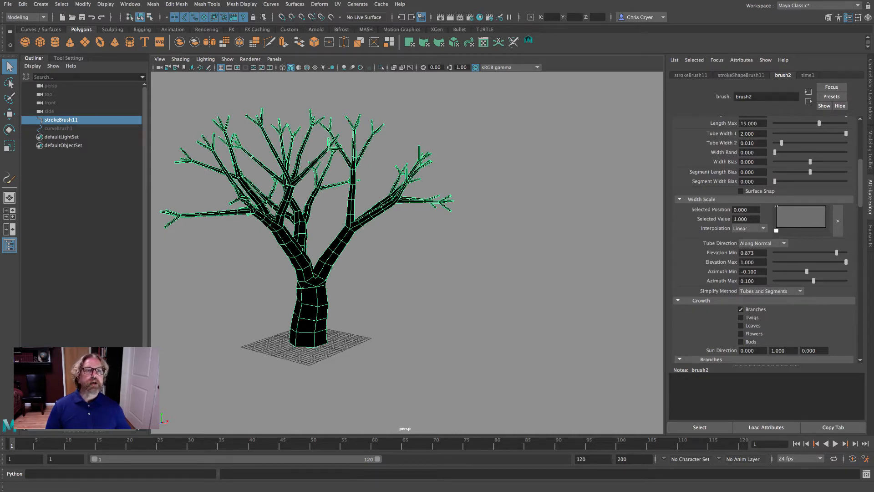
key("Tab")
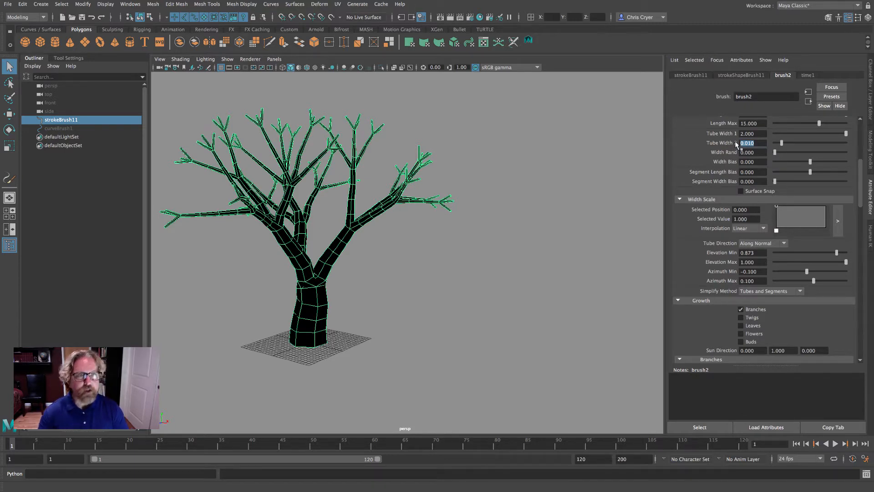
type("2")
key("Return")
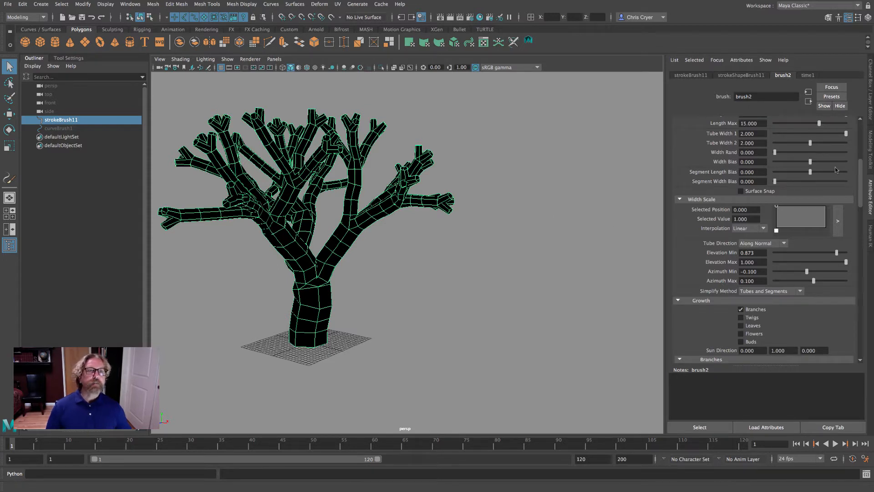
left_click_drag(809, 161, 820, 163)
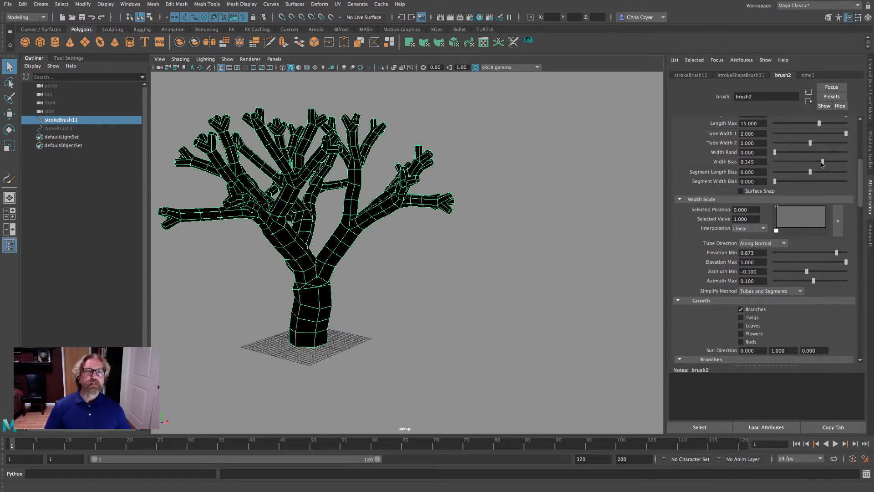
key("ctrl+z")
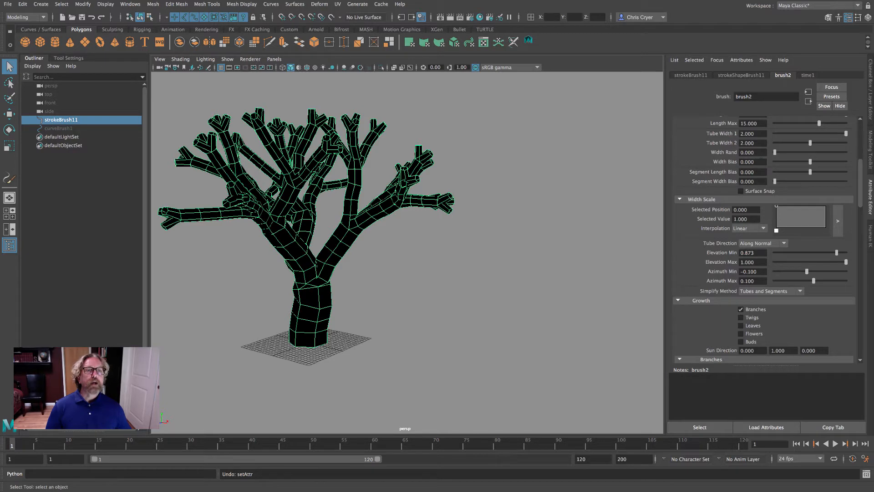
Set Tube Width 2 to 0.1 and, after trying 1, set Tube Width 1 to 1.5 to taper the tree
left_click_drag(756, 143, 730, 142)
type("0.1")
key("Return")
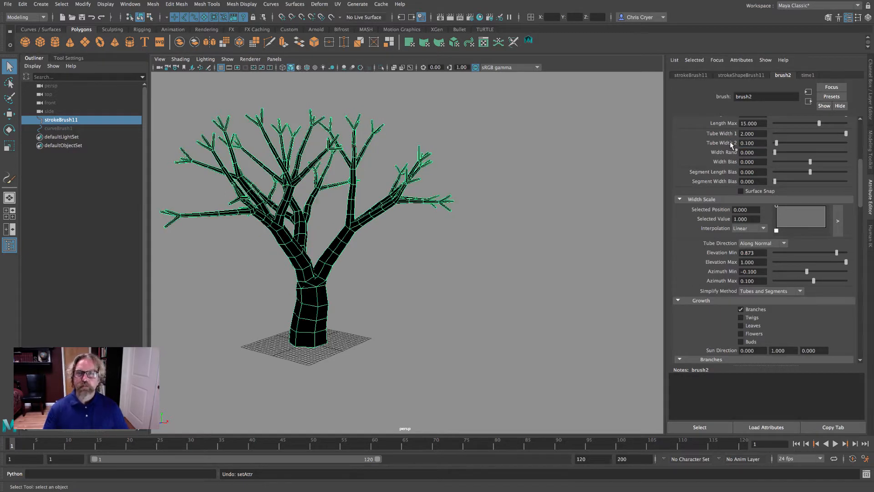
left_click_drag(756, 134, 722, 133)
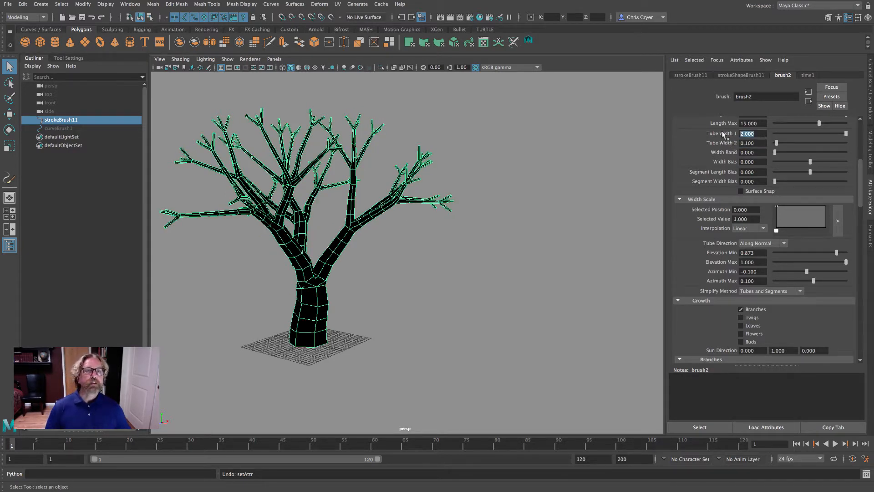
type("1")
key("Return")
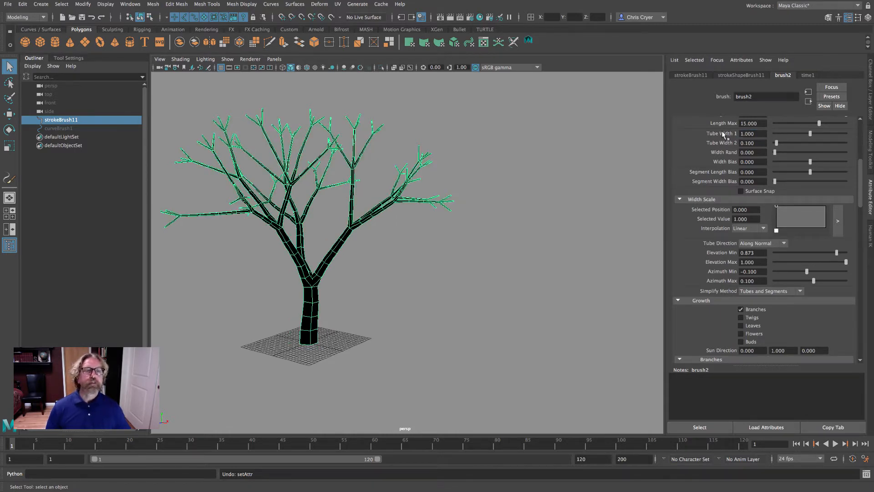
left_click_drag(755, 134, 725, 132)
type("1.5")
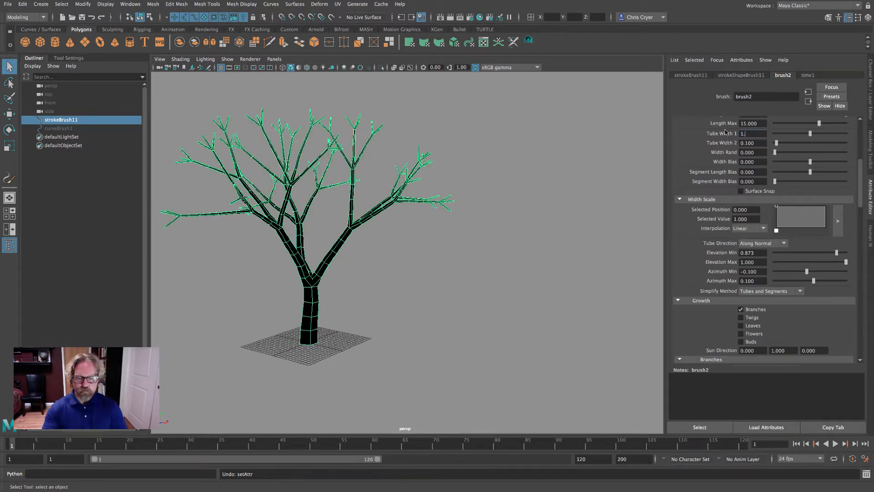
key("Return")
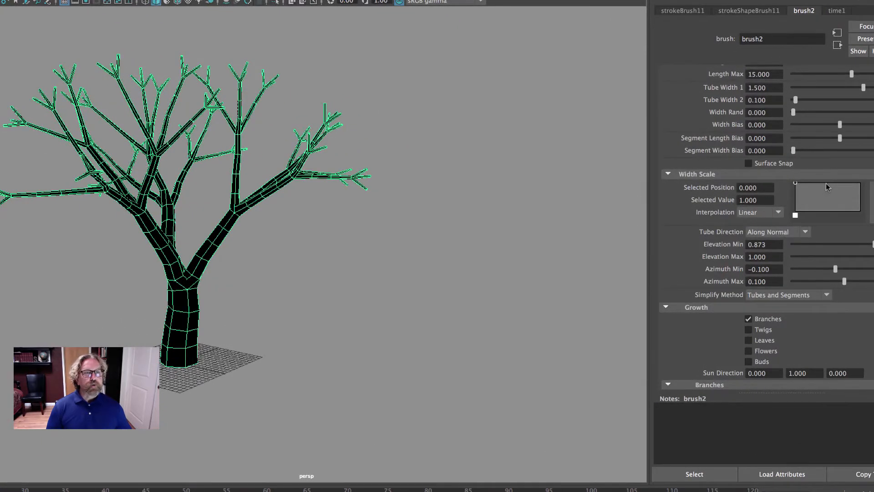
Add a point to the Width Scale ramp, place it at position 1.000 and try values of 0 and 1 for it
left_click_drag(821, 189, 821, 205)
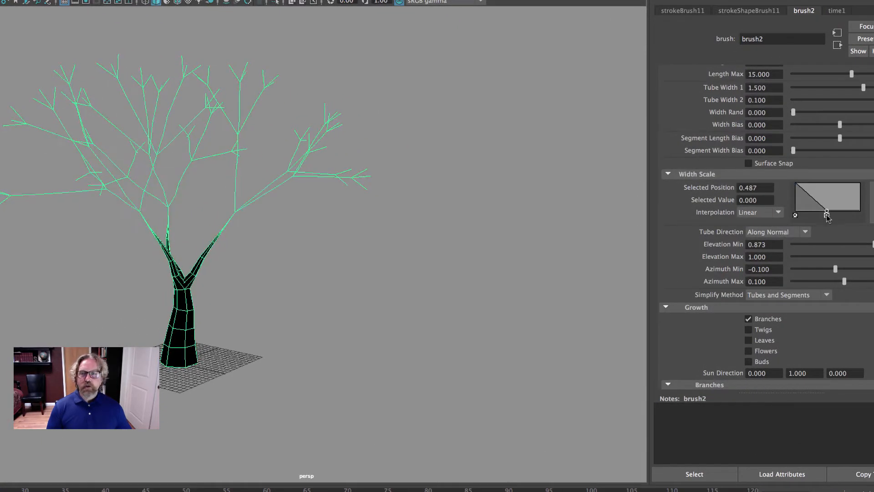
left_click(827, 215)
mouse_move(860, 211)
left_mouse_down()
mouse_move(860, 194)
mouse_move(871, 197)
mouse_move(871, 215)
left_mouse_up()
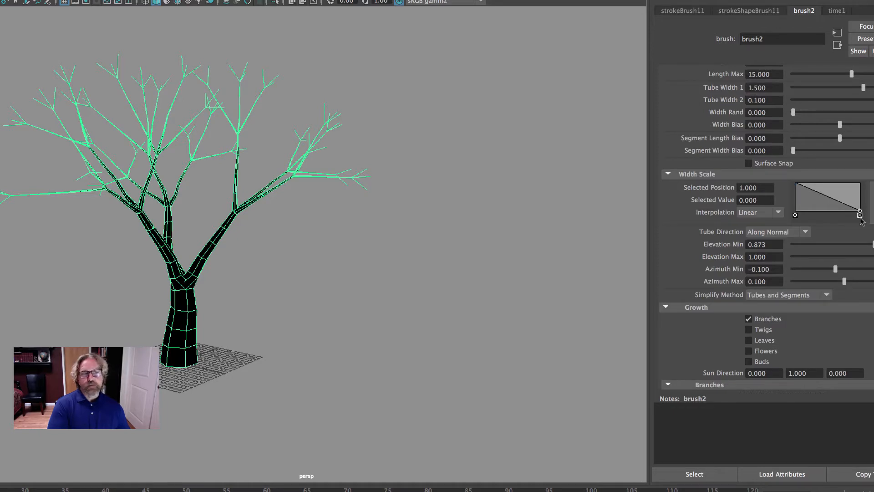
left_click_drag(859, 211, 872, 170)
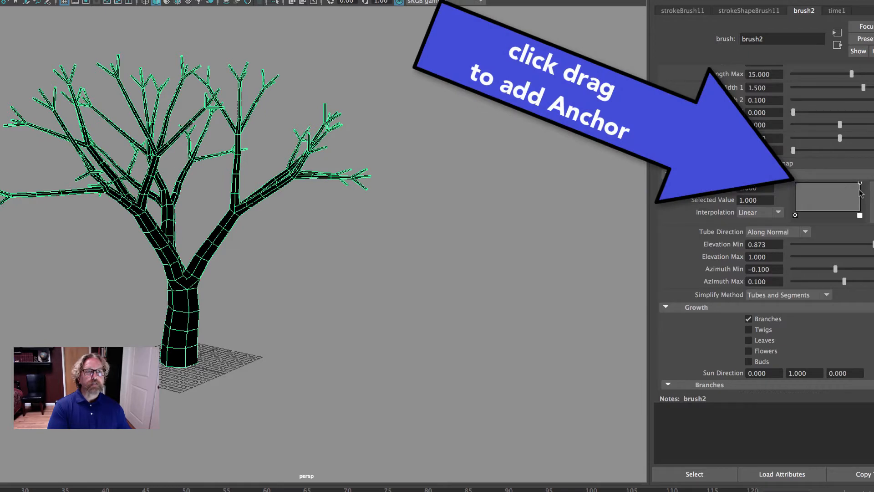
Shape the Width Scale ramp with values of about 0.640 at position 0.061, 0.540 at 0.635, 0.420 at 0.861 and 0.120 at 1.000
left_click_drag(860, 186, 798, 189)
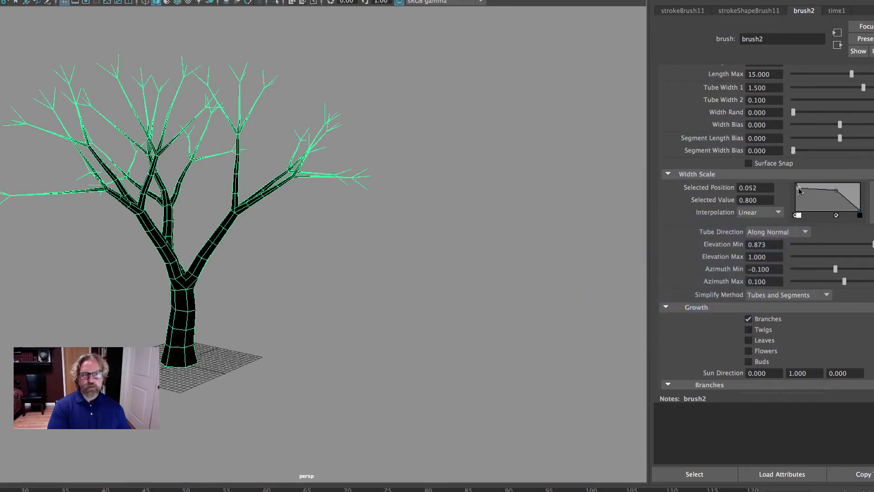
left_click_drag(800, 191, 801, 193)
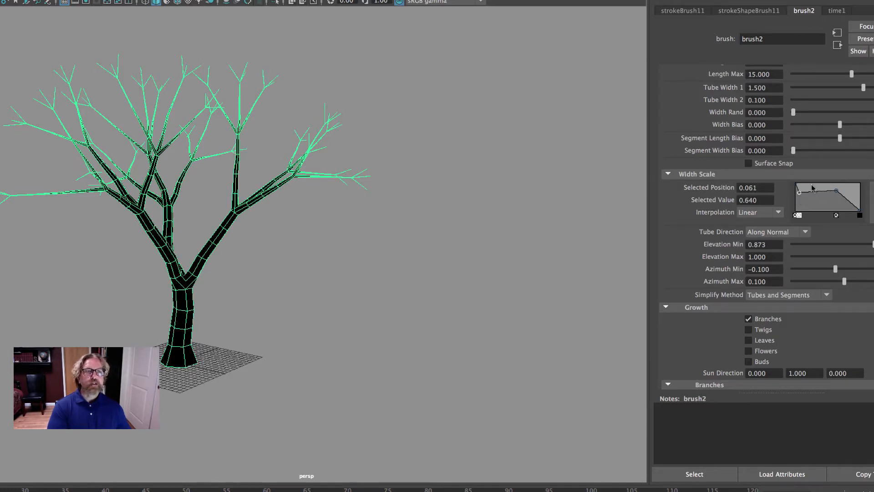
left_click_drag(836, 193, 852, 201)
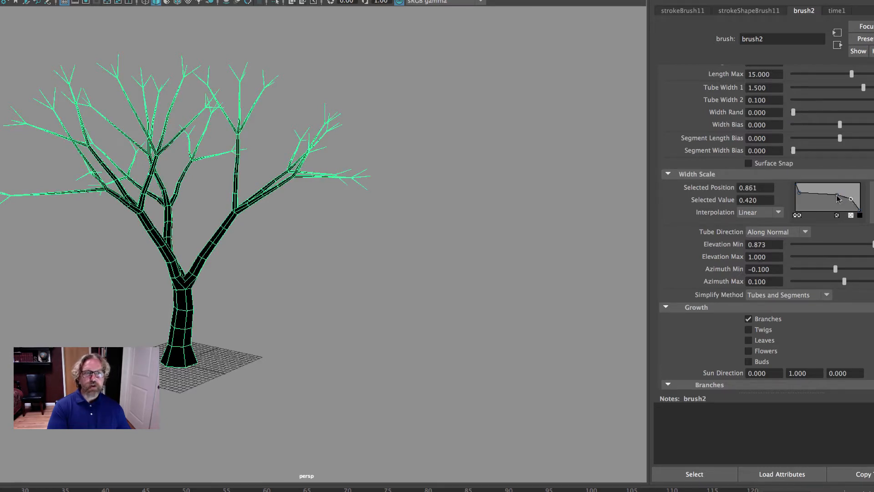
left_click(836, 195)
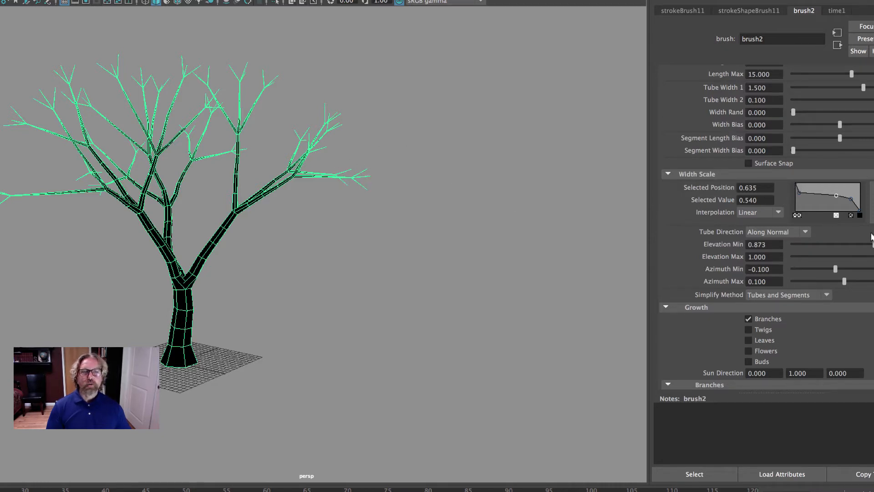
left_click(859, 208)
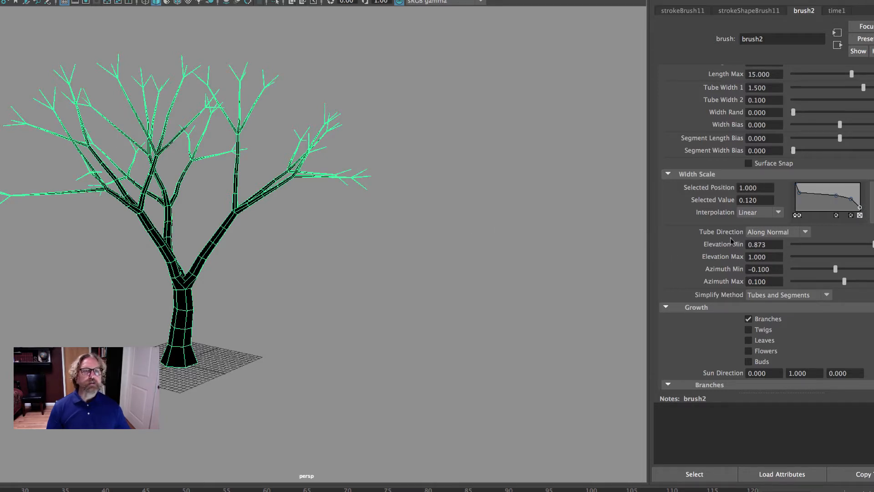
scroll(733, 246, "down", 10)
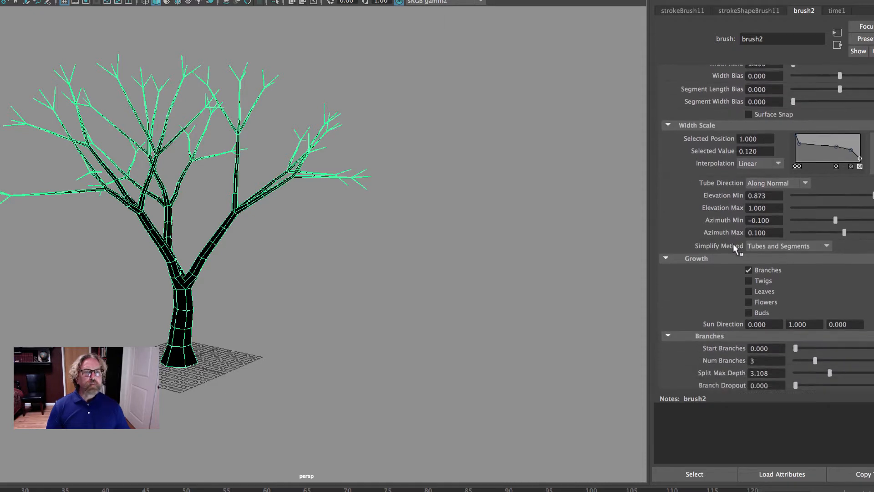
Enable Twigs in the brush's Growth settings so the tree's branches sprout twigs
scroll(734, 247, "down", 1)
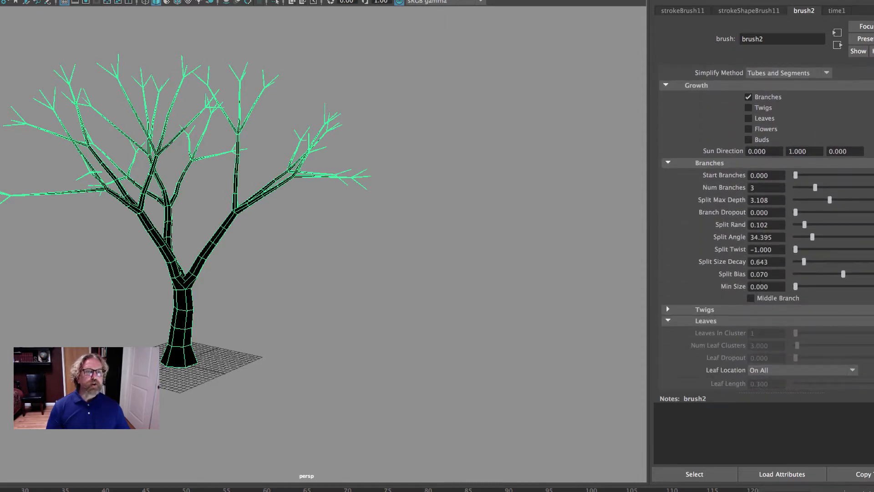
scroll(771, 187, "up", 11)
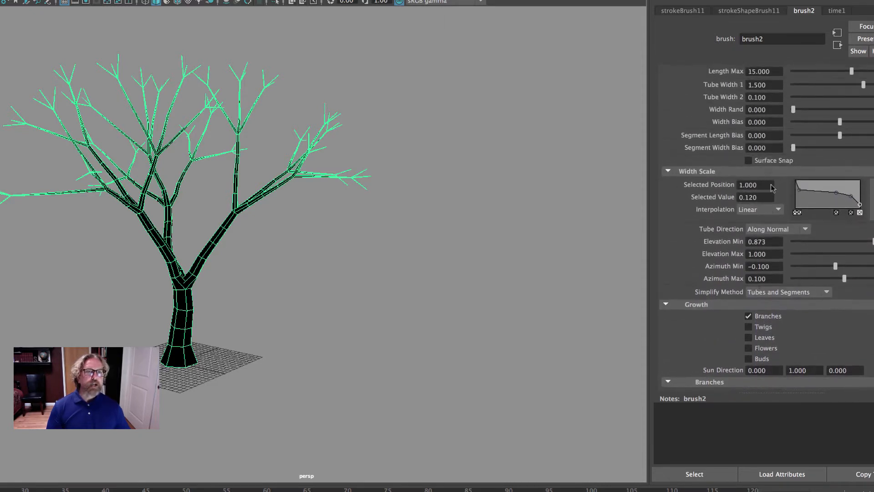
left_click_drag(342, 242, 382, 219, "alt")
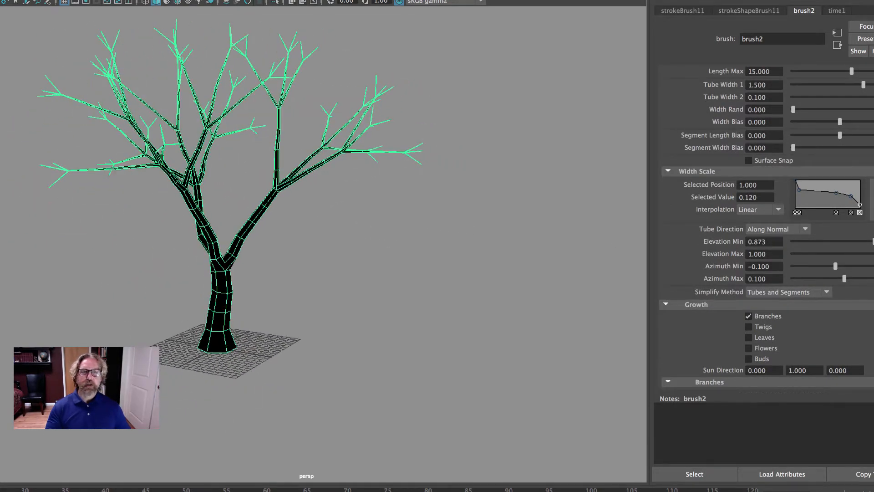
scroll(865, 250, "down", 3)
scroll(865, 250, "down", 6)
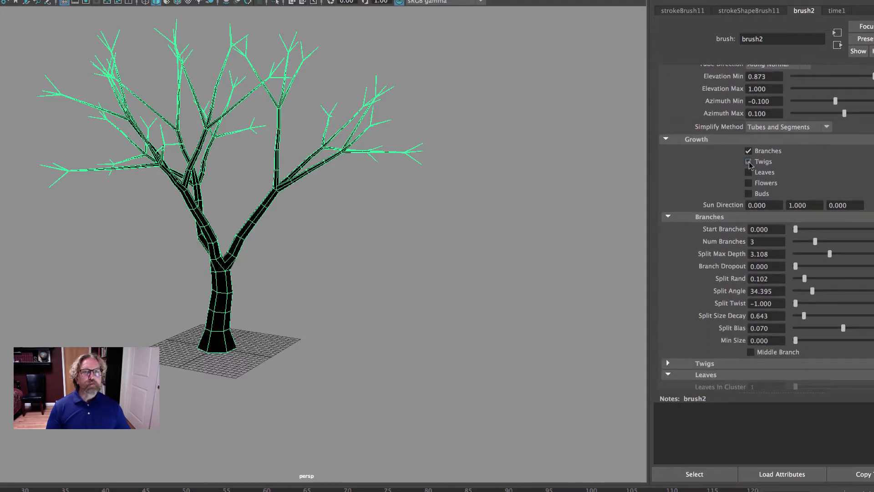
left_click(748, 162)
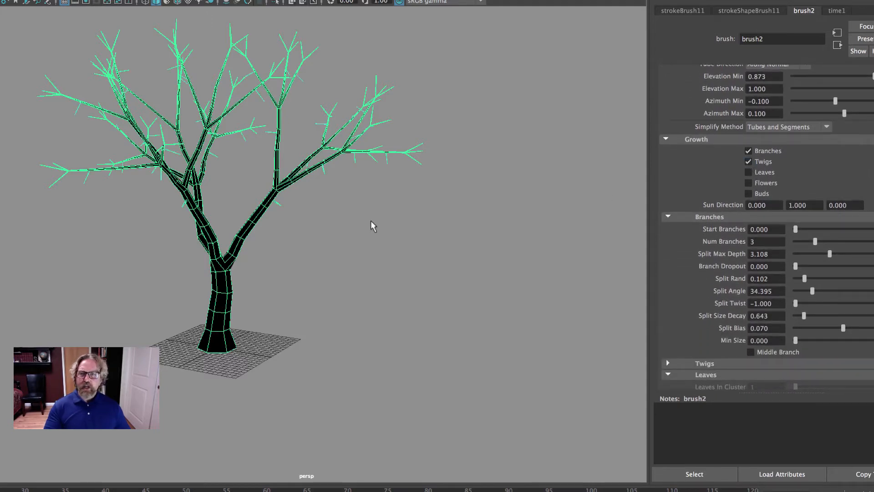
left_click_drag(370, 221, 408, 231, "alt")
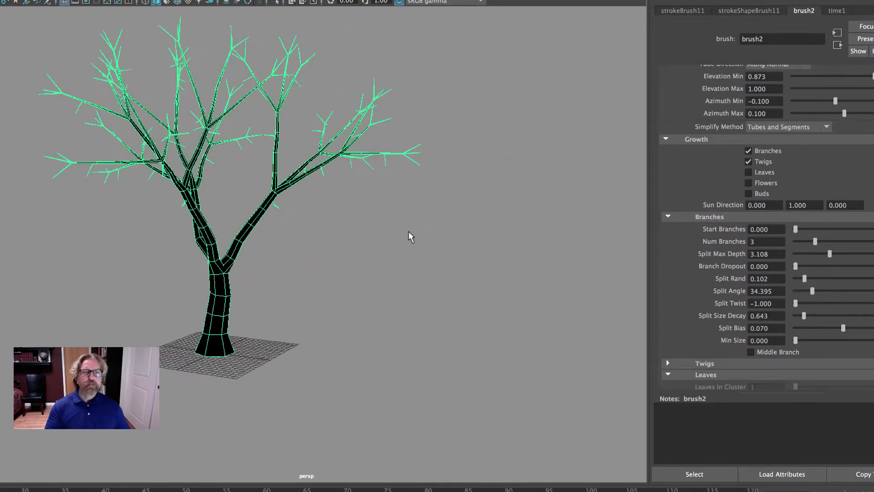
Set Twig Start to about 0.777, Twig Angle 1 to about 25.2 and Twig Angle 2 to 0
scroll(689, 324, "down", 2)
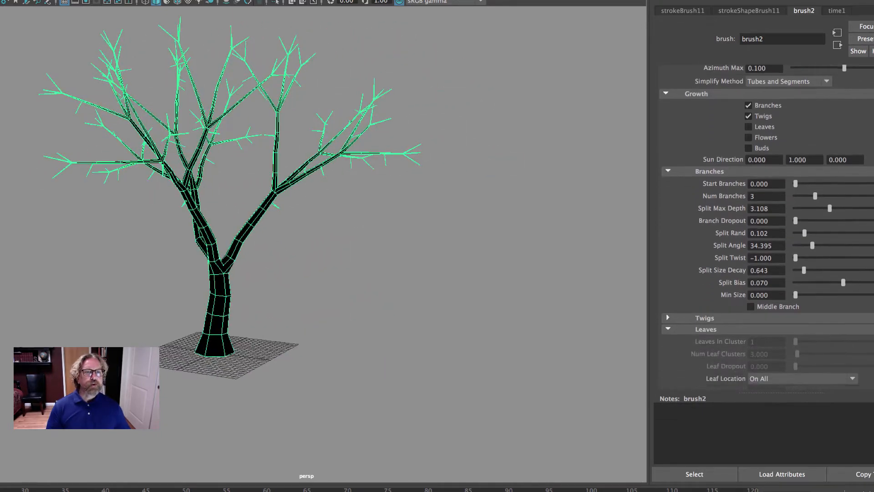
left_click(668, 324)
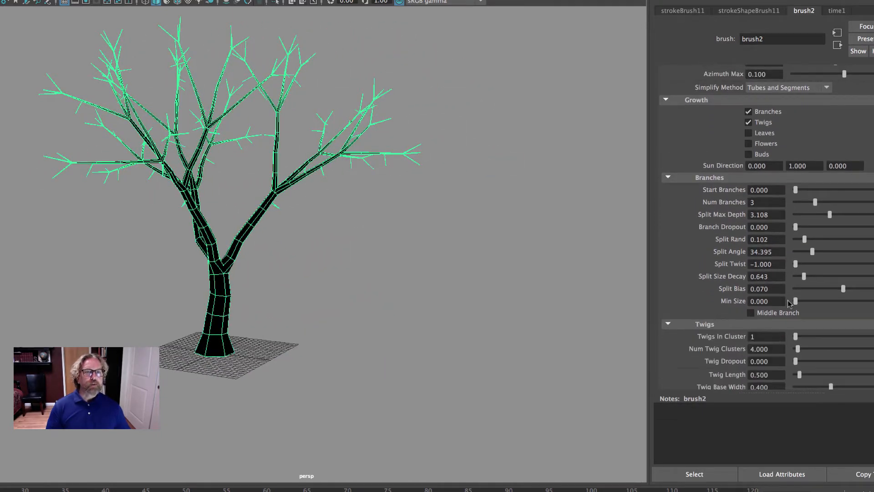
scroll(789, 304, "down", 7)
scroll(789, 304, "down", 2)
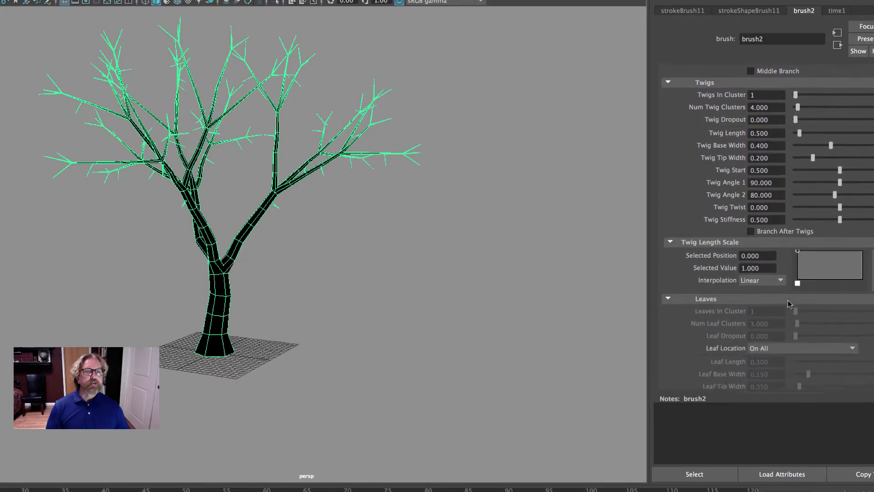
scroll(790, 304, "up", 2)
scroll(789, 304, "up", 1)
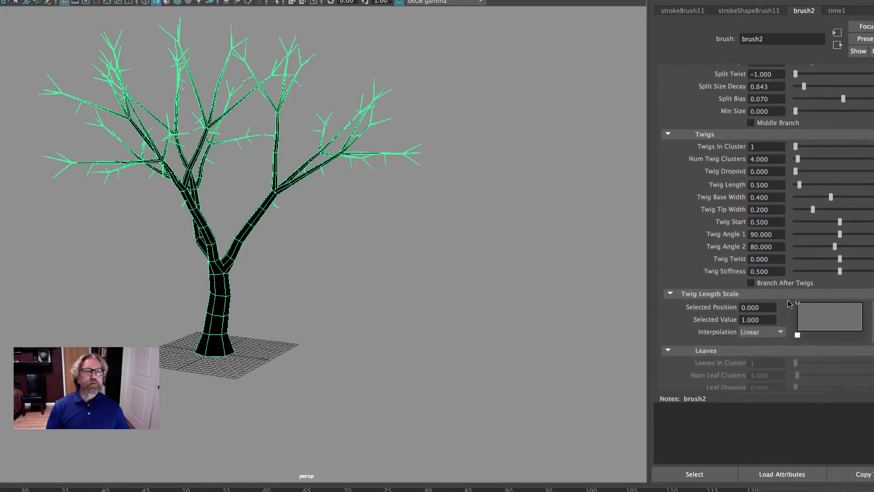
left_click_drag(840, 221, 864, 223)
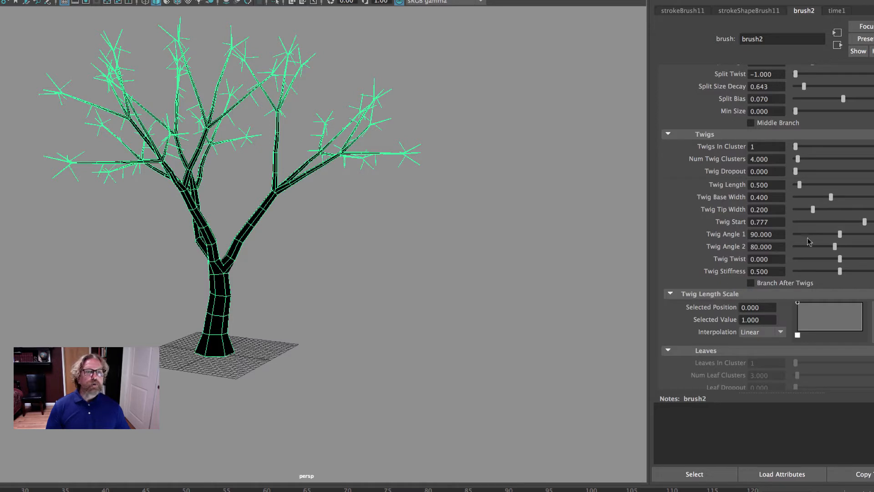
mouse_move(808, 241)
left_mouse_down()
mouse_move(780, 238)
mouse_move(795, 246)
mouse_move(808, 237)
left_mouse_up()
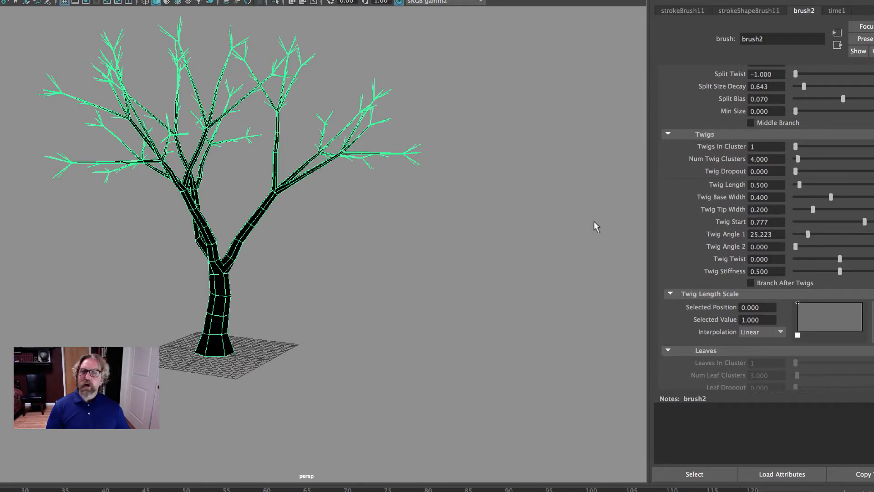
left_click(502, 200)
left_click_drag(484, 209, 524, 213, "alt")
left_click(413, 154)
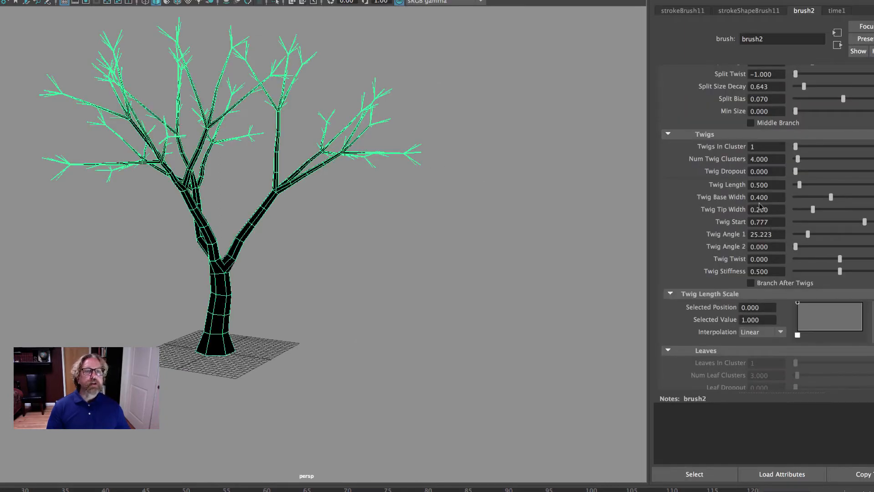
Adjust the twigs to a Twig Length of about 0.446, Tip Width 0.108, Twist 0.745 and Stiffness 0.510
mouse_move(799, 185)
left_mouse_down()
mouse_move(809, 185)
mouse_move(800, 186)
left_mouse_up()
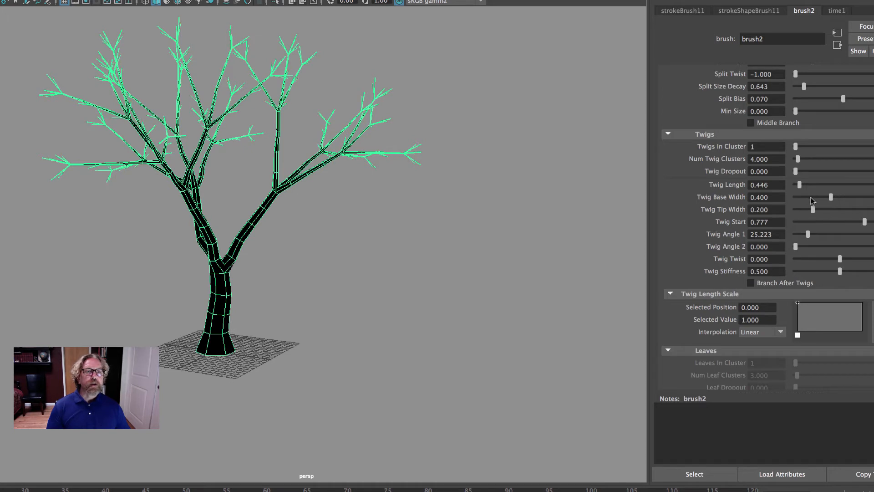
left_click_drag(813, 212, 804, 212)
mouse_move(797, 174)
left_mouse_down()
mouse_move(862, 173)
mouse_move(781, 173)
left_mouse_up()
mouse_move(840, 259)
left_mouse_down()
mouse_move(872, 259)
mouse_move(856, 272)
mouse_move(805, 272)
mouse_move(841, 271)
left_mouse_up()
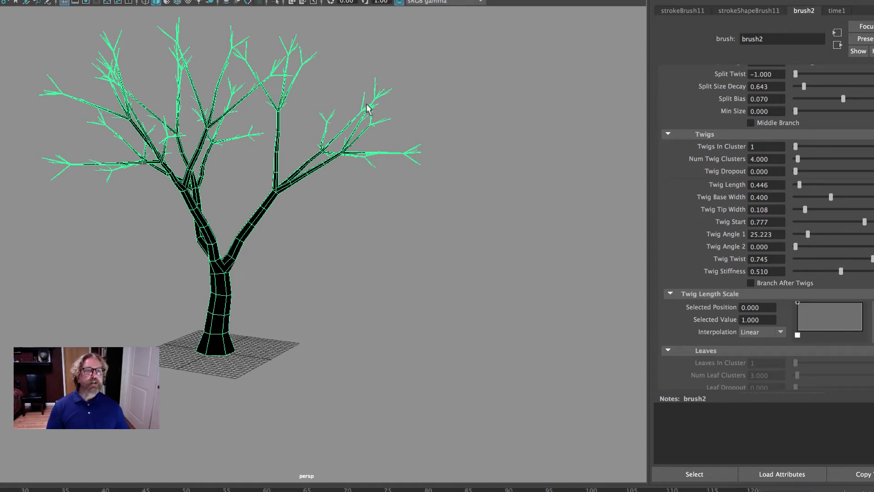
Set Twigs In Cluster to 2 and check the tree deselected and from several angles
left_click_drag(760, 147, 722, 146)
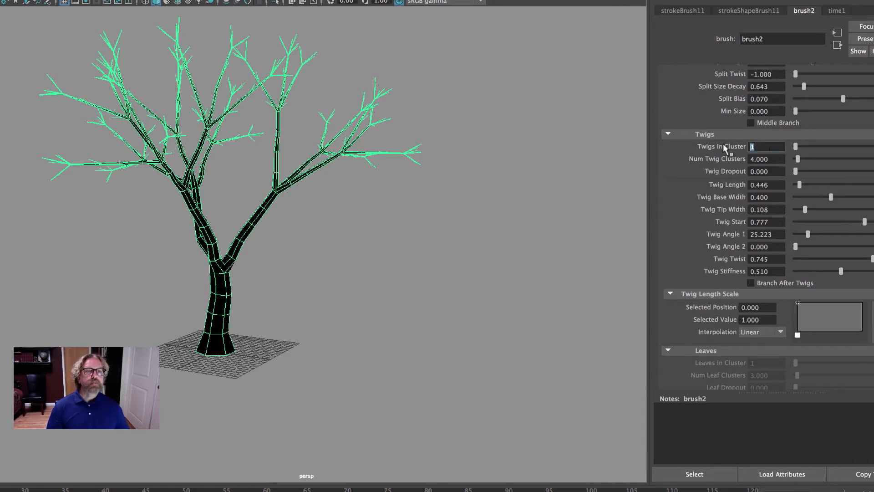
type("2")
key("Return")
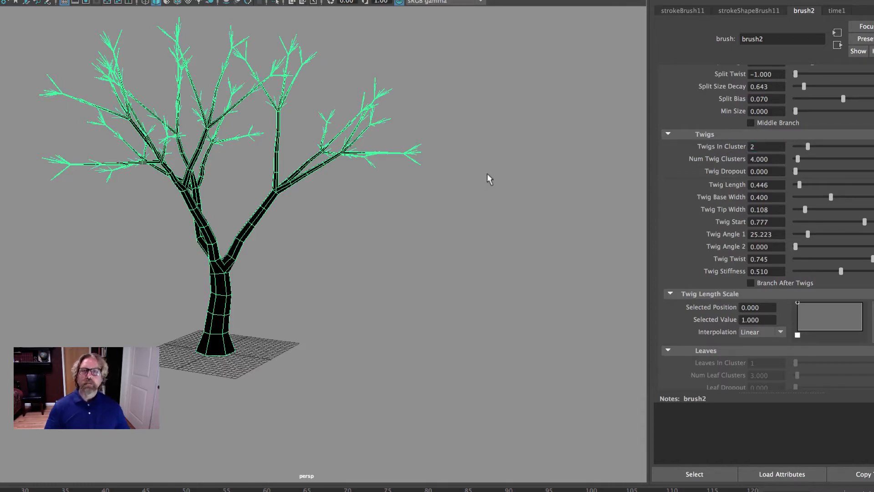
left_click_drag(488, 179, 433, 189, "alt")
left_click_drag(461, 167, 520, 207, "alt")
left_click(520, 206)
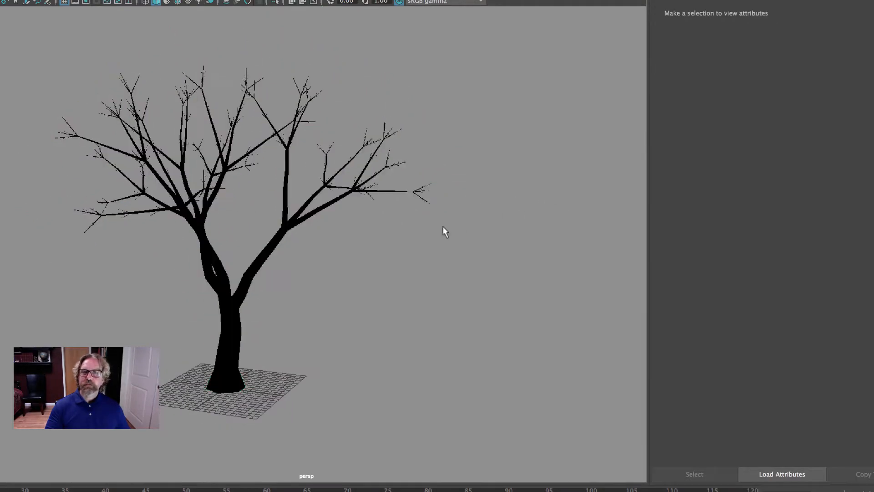
left_click_drag(443, 231, 348, 210, "alt")
left_click(347, 210)
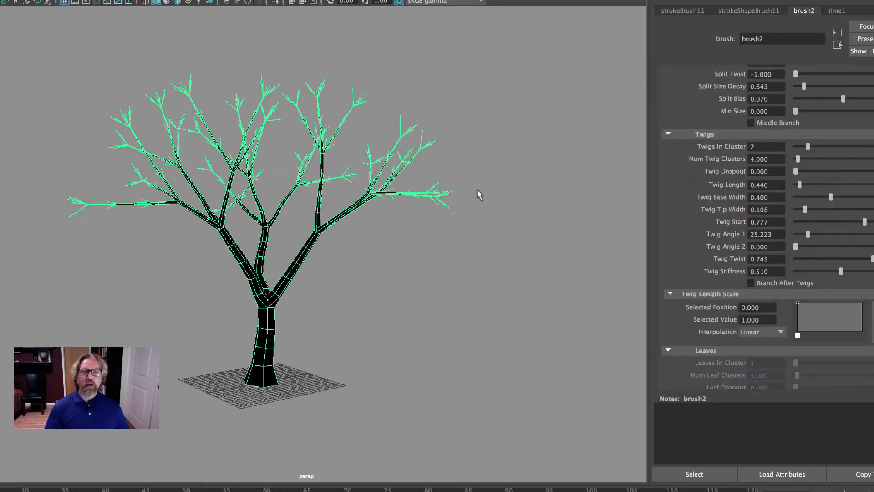
left_click_drag(476, 191, 654, 218, "alt")
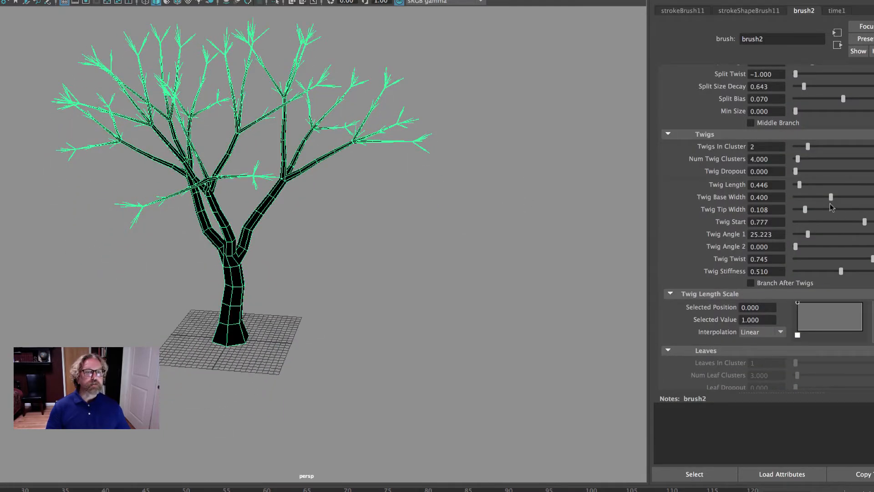
Enable Leaves in the brush's Growth settings to add leaves to the tree
scroll(829, 203, "up", 10)
scroll(829, 205, "up", 1)
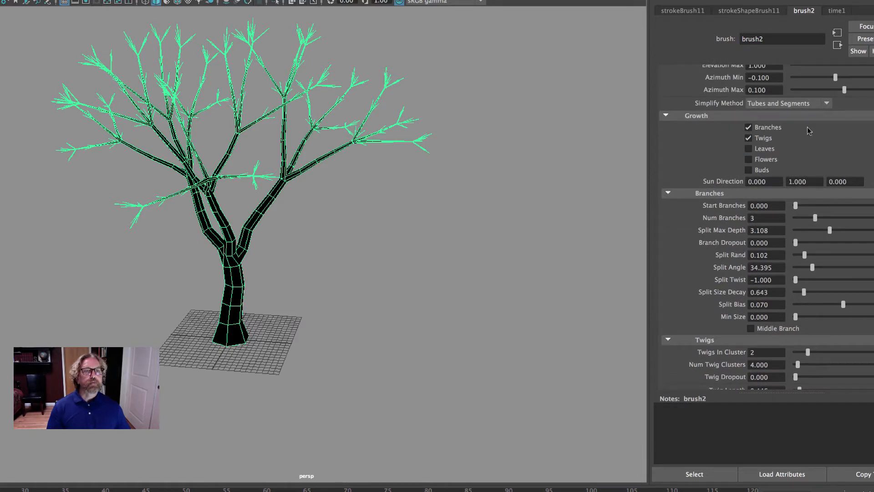
left_click(747, 149)
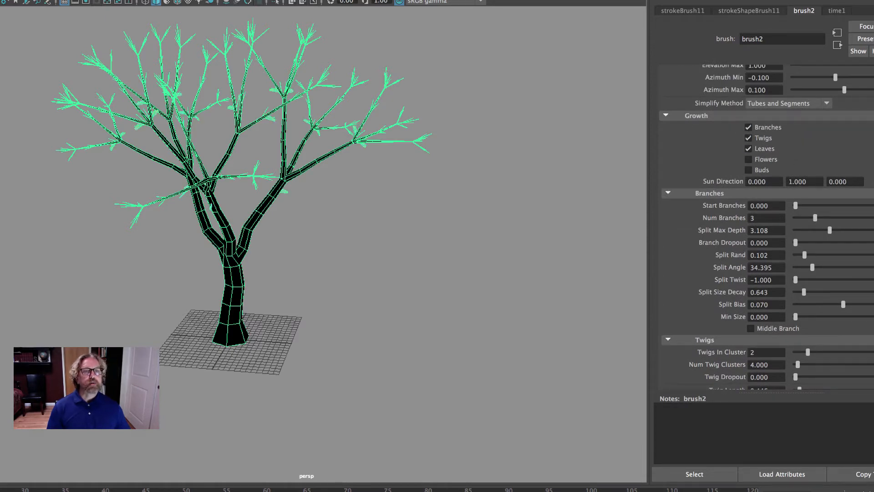
scroll(410, 178, "up", 5)
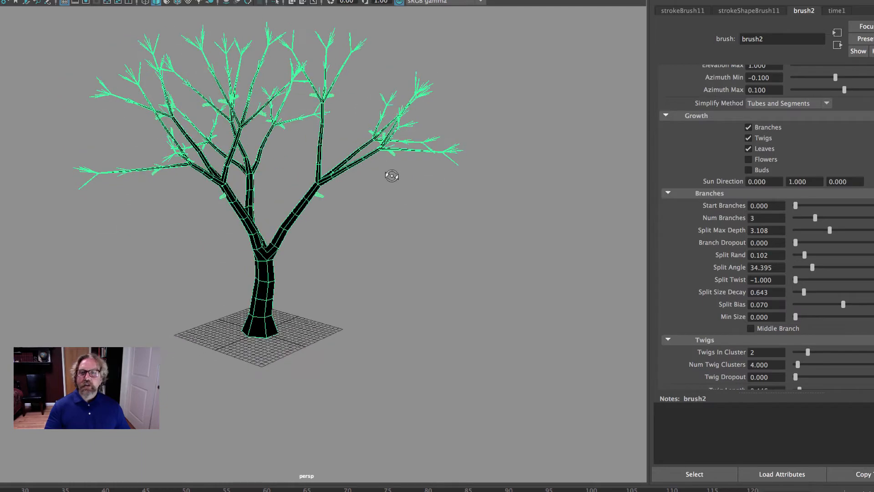
Set Leaf Start to 0.95 so the leaves grow toward the branch ends
scroll(732, 214, "down", 3)
scroll(740, 239, "down", 10)
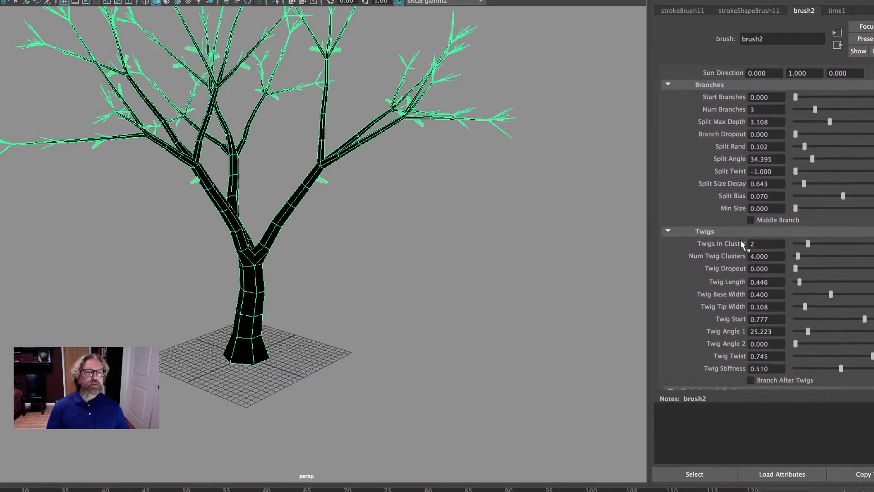
scroll(740, 242, "down", 9)
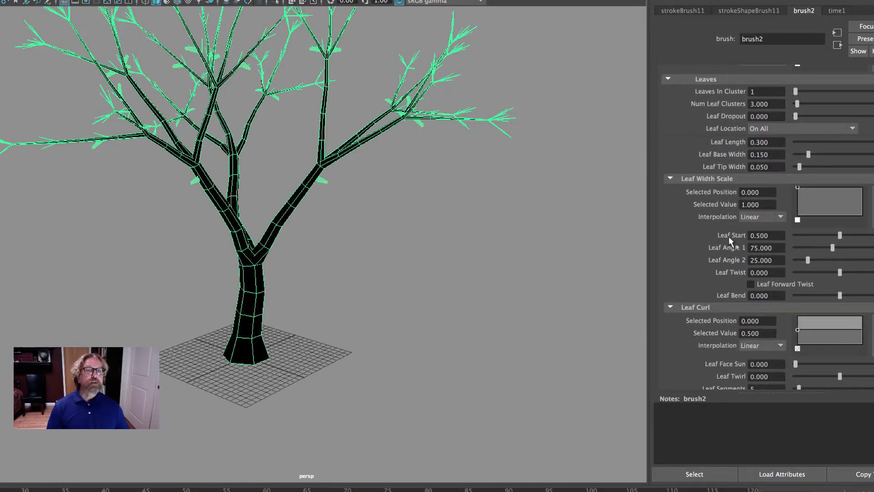
left_click_drag(839, 235, 873, 236)
left_click(766, 235)
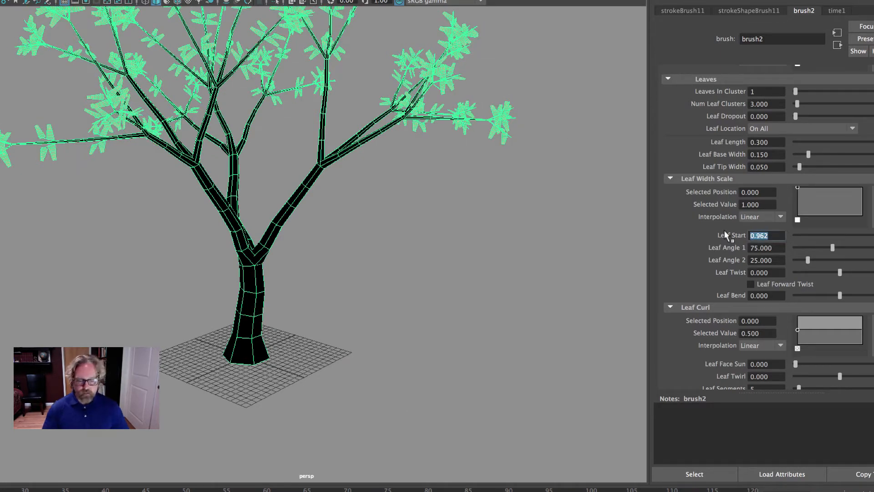
type(".95")
key("Return")
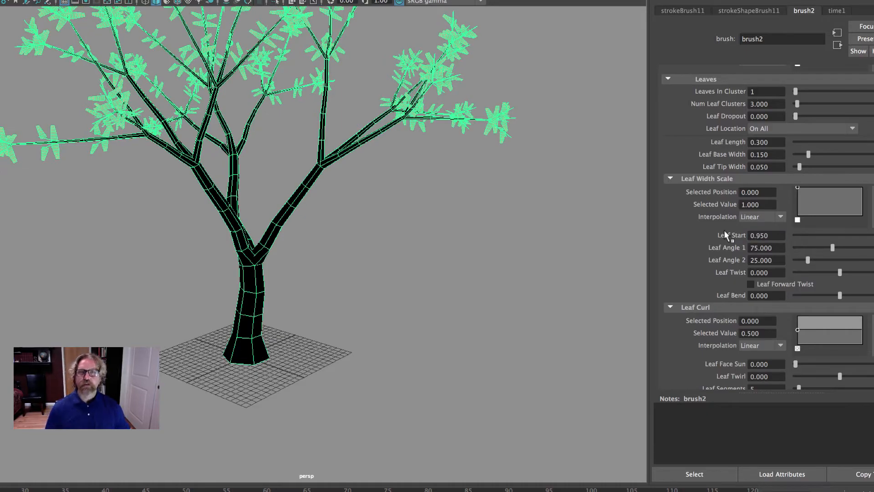
left_click_drag(532, 257, 481, 297, "alt")
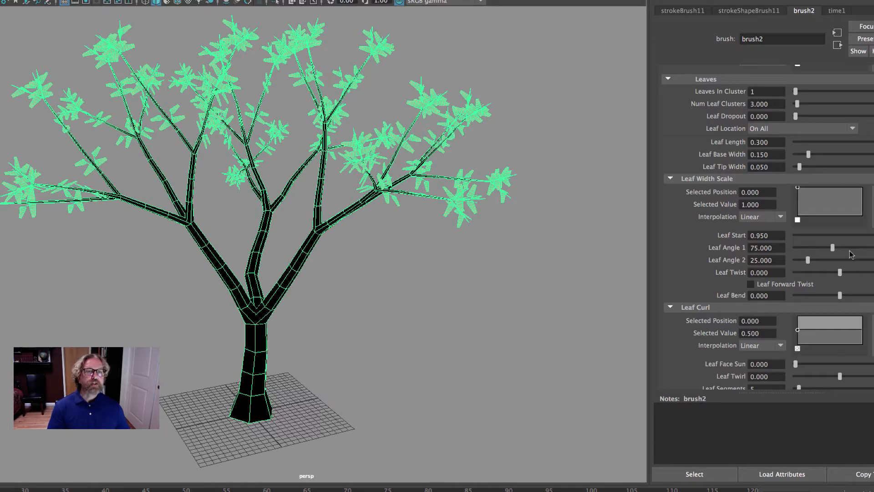
Darken Leaf Color 1 and Leaf Color 2 to black, checking the leaves up close at a branch tip
scroll(853, 250, "down", 10)
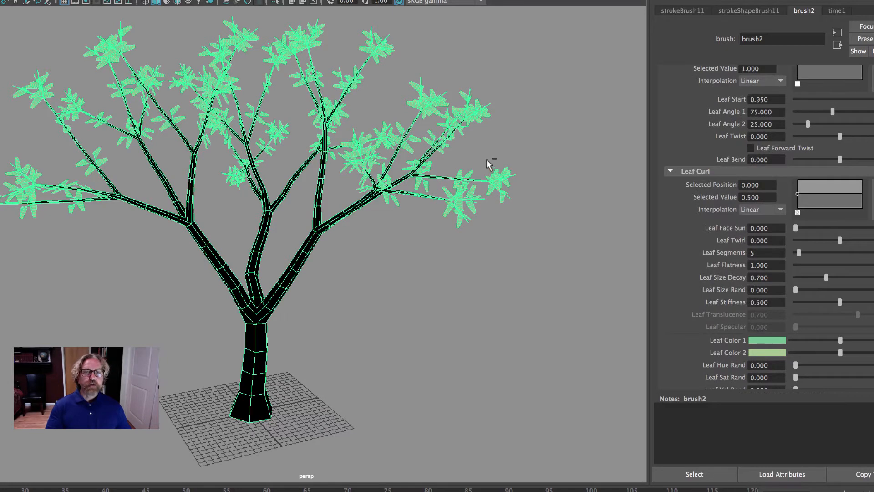
left_click_drag(486, 159, 550, 217, "ctrl+alt")
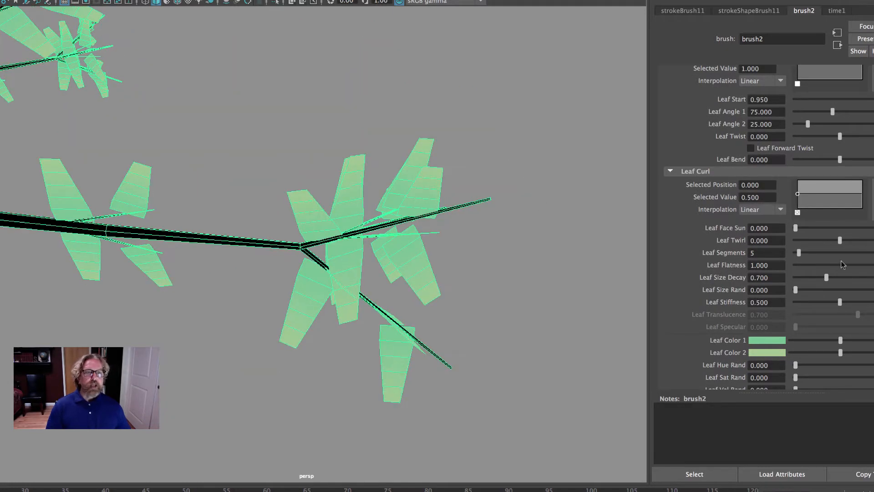
scroll(842, 264, "down", 8)
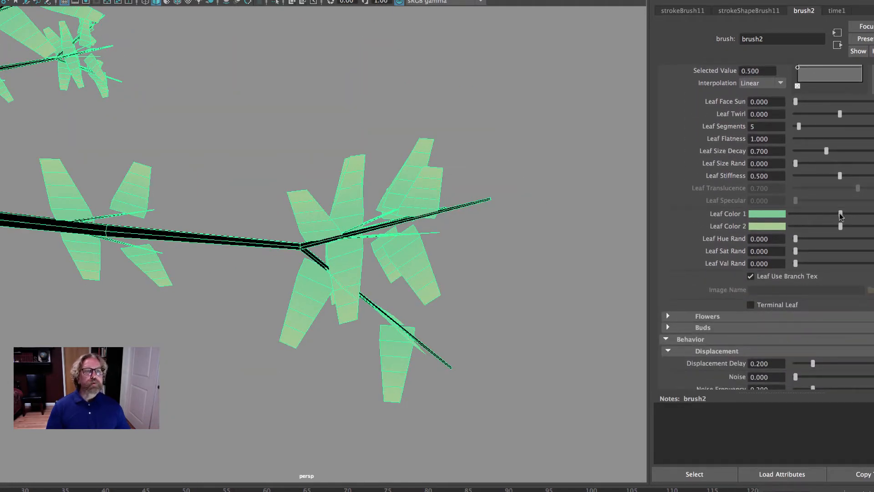
left_click_drag(841, 216, 791, 214)
left_click_drag(840, 226, 790, 226)
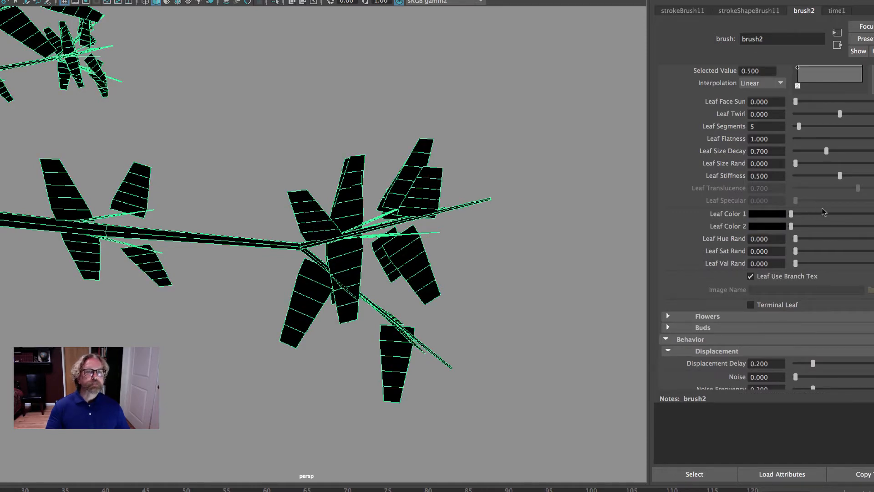
scroll(819, 219, "up", 10)
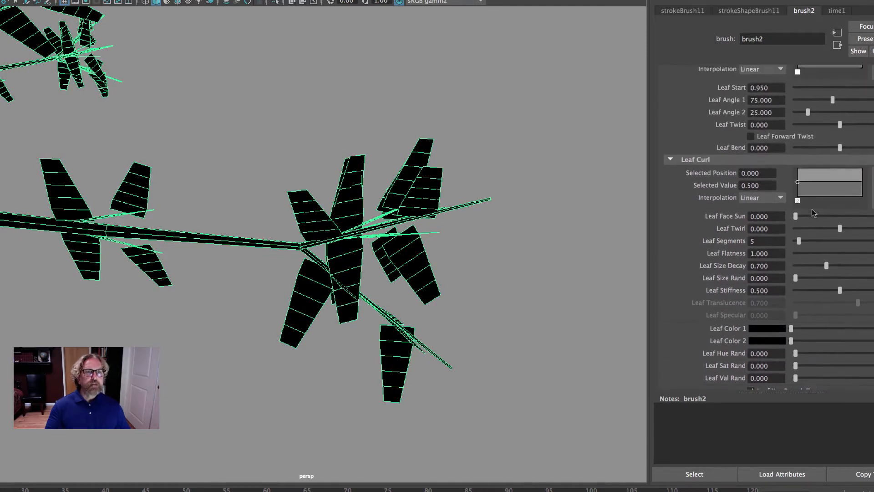
scroll(812, 213, "up", 1)
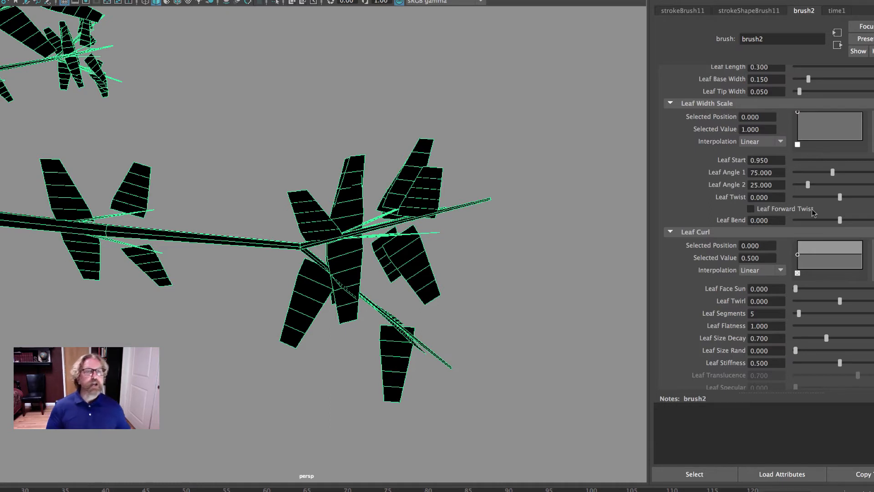
scroll(813, 209, "up", 5)
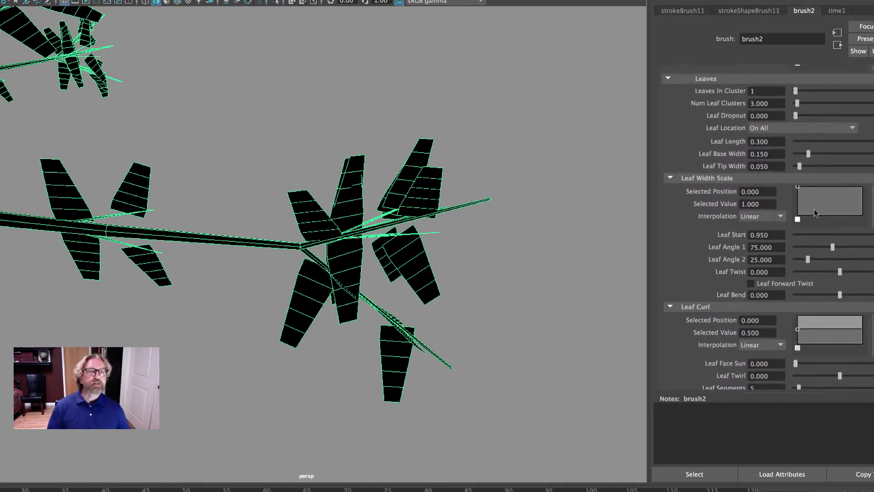
Set both Leaf Tip Width and Leaf Base Width to 0.1 so the leaves have an even width
left_click(769, 184)
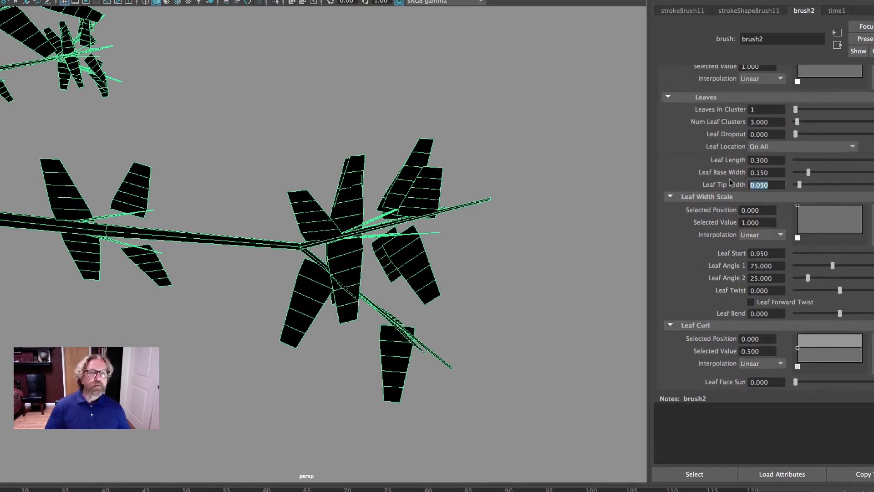
type("0.1")
key("Return")
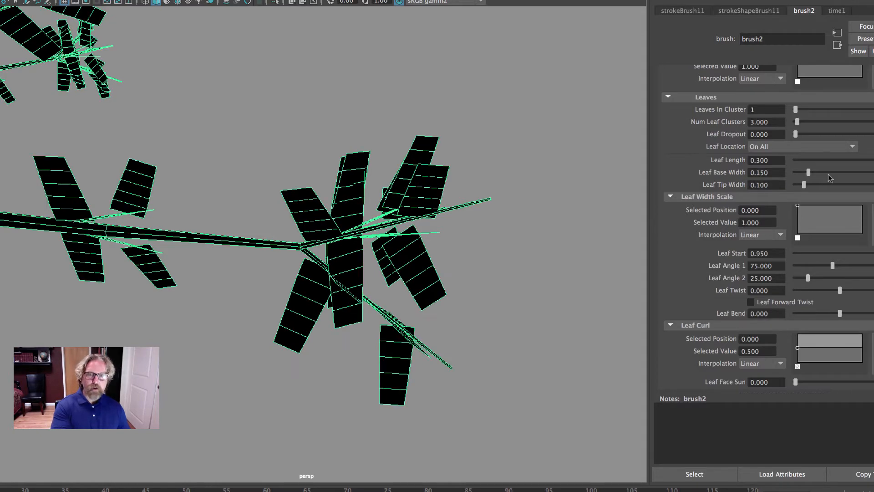
left_click(767, 172)
type("0.1")
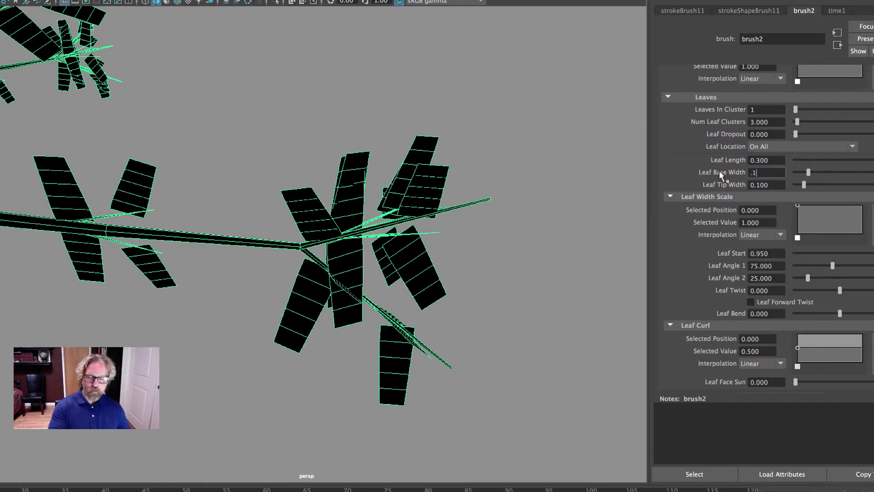
key("Return")
middle_click_drag(585, 204, 556, 205, "alt")
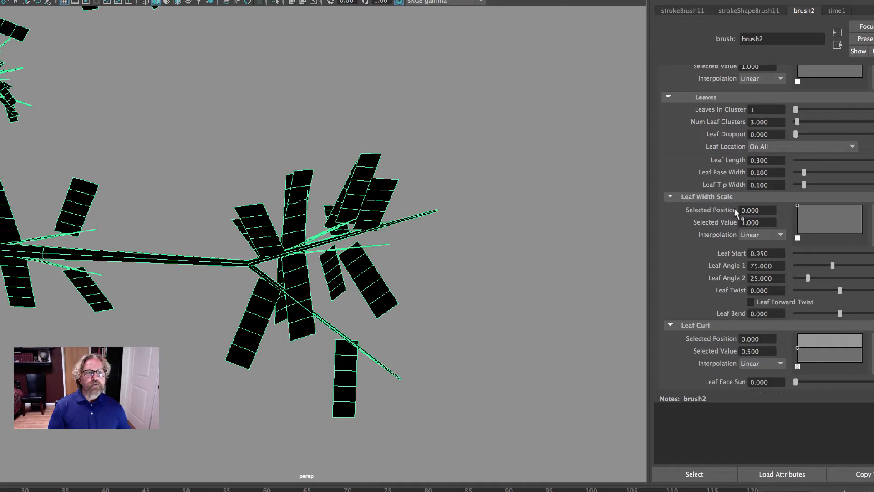
Add points to the Leaf Width Scale curve and lower its start and end to 0 so the leaves taper at both ends
left_click(815, 207)
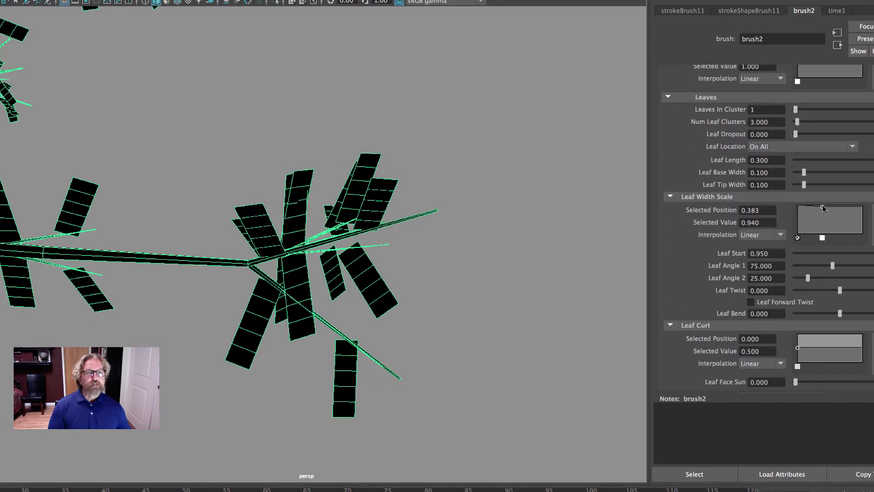
left_click(834, 207)
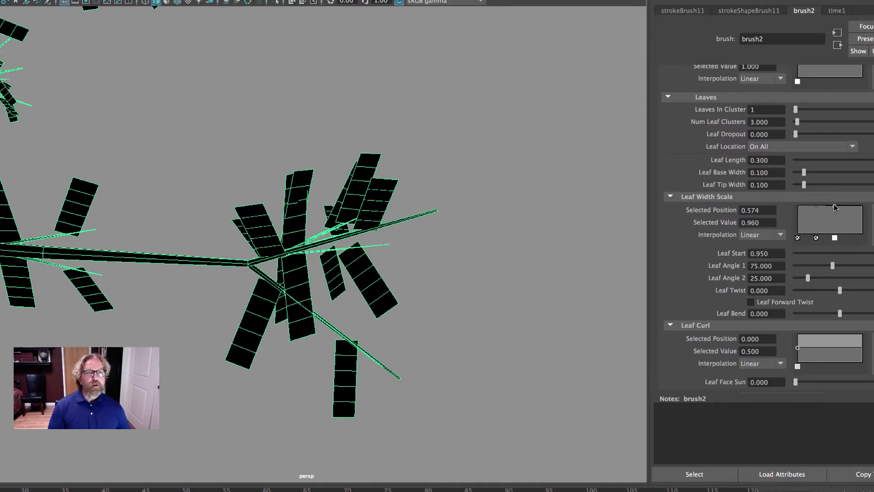
left_click_drag(797, 206, 799, 233)
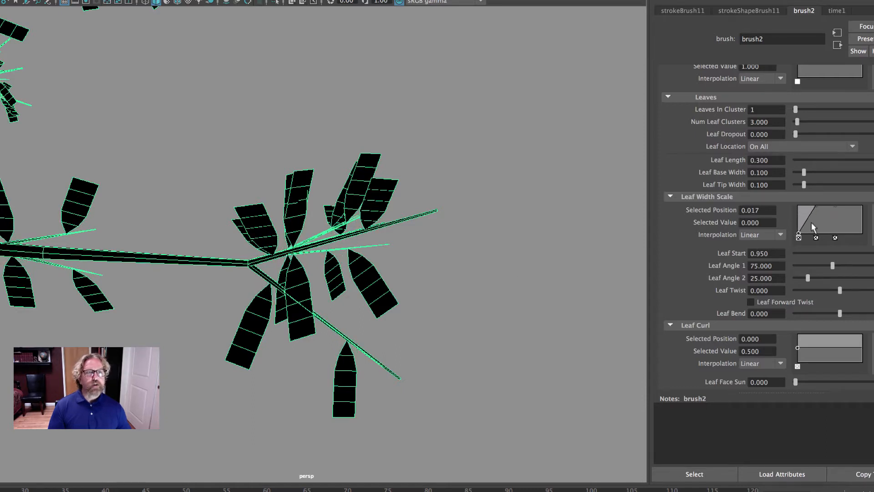
left_click(859, 207)
left_click_drag(860, 207, 862, 233)
Round the middle of the Leaf Width Scale curve with points at positions of about 0.27, 0.46 and 0.69
mouse_move(836, 205)
left_mouse_down()
mouse_move(850, 214)
mouse_move(810, 214)
mouse_move(826, 207)
left_mouse_up()
left_click(830, 204)
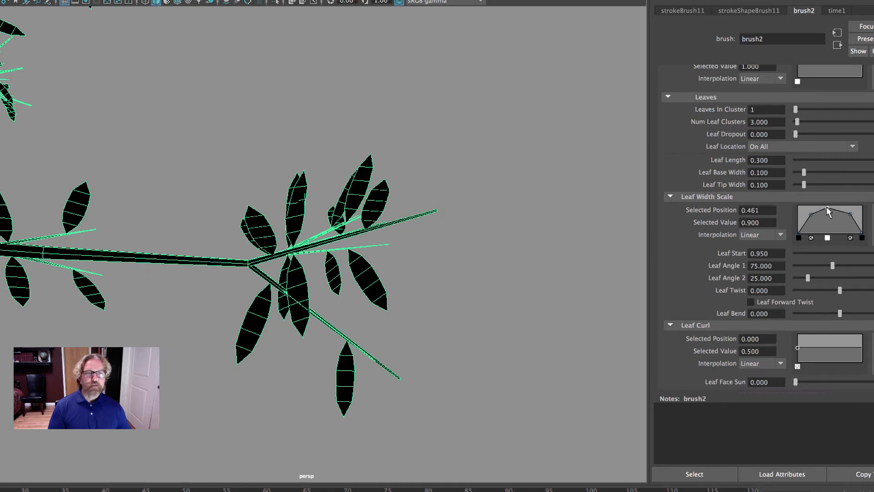
left_click(815, 210)
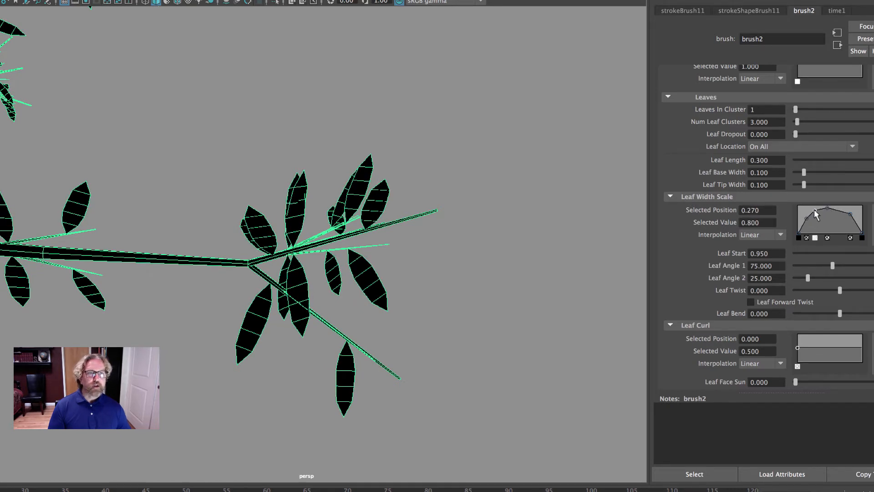
left_click(841, 208)
Set Leaf Segments to 7 to smooth the leaf outlines
scroll(847, 224, "down", 5)
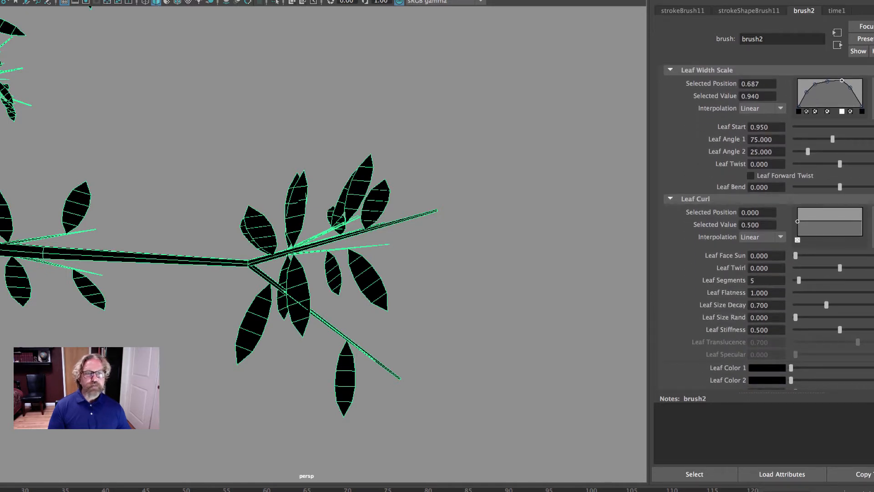
left_click_drag(761, 281, 720, 292)
type("7")
key("Return")
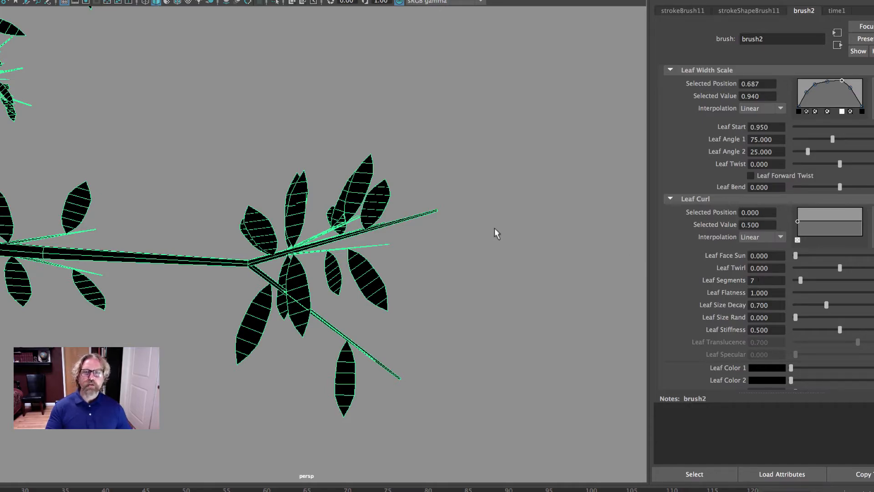
mouse_move(521, 187)
left_mouse_down("alt")
mouse_move(484, 195)
mouse_move(502, 186)
left_mouse_up("alt")
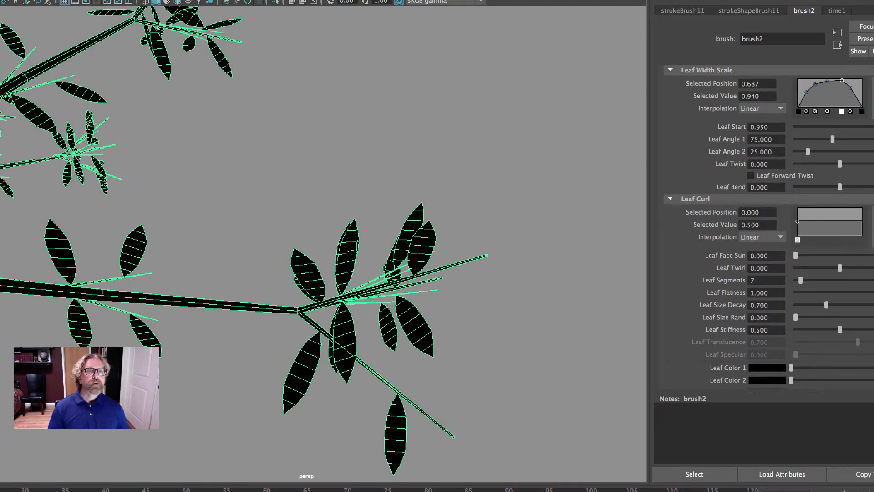
Reduce Leaf Flatness to about 0.669 and check the leaves' thickness at a branch tip
scroll(769, 228, "up", 4)
scroll(769, 227, "down", 2)
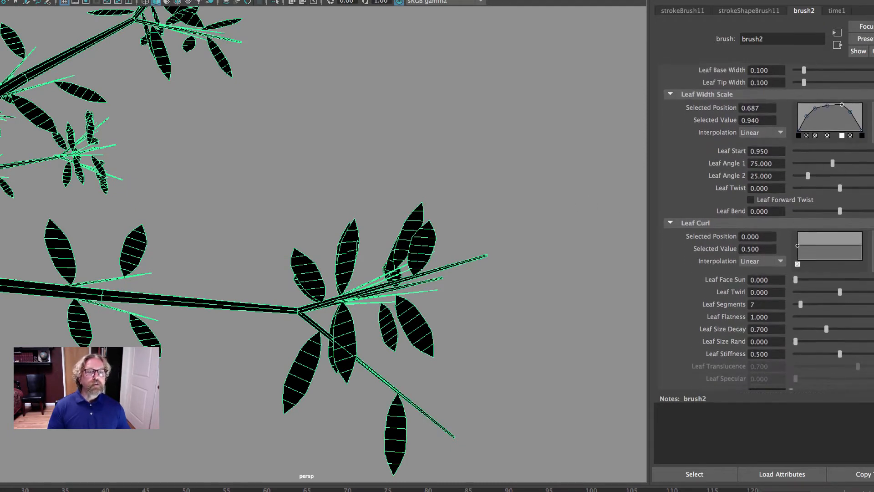
scroll(769, 227, "down", 1)
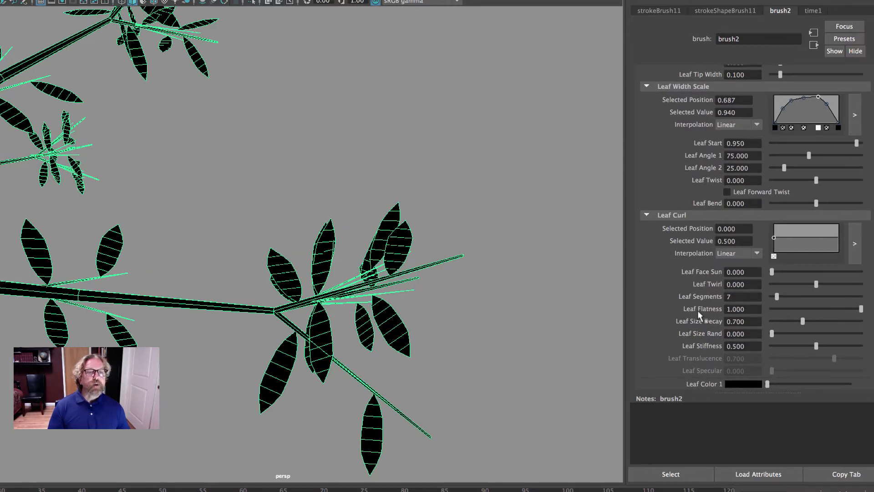
left_click_drag(448, 258, 386, 257, "alt")
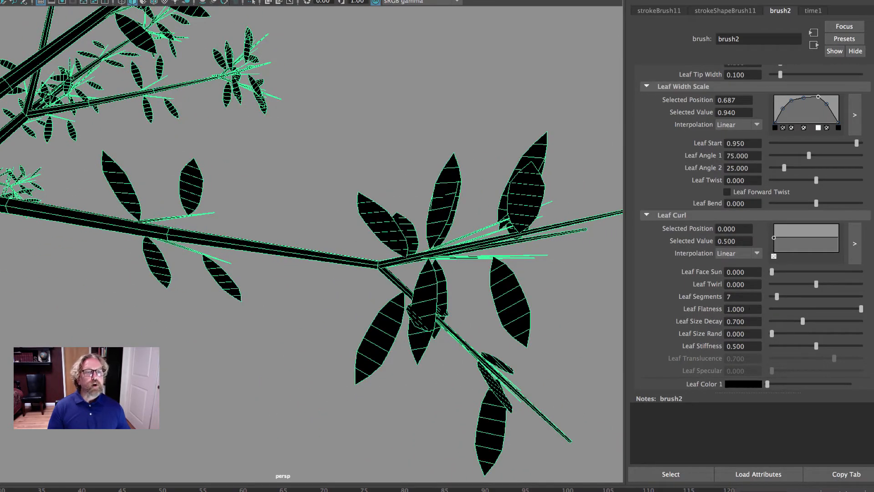
left_click_drag(860, 308, 831, 309)
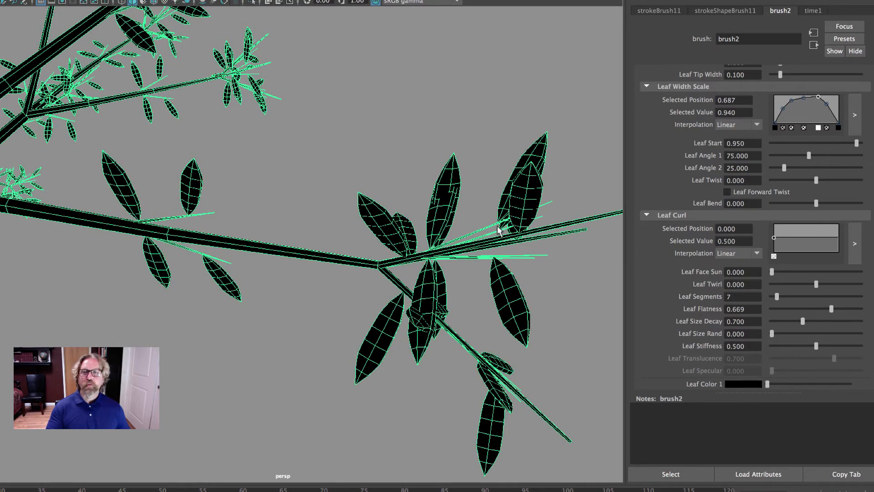
left_click_drag(497, 227, 539, 218, "alt")
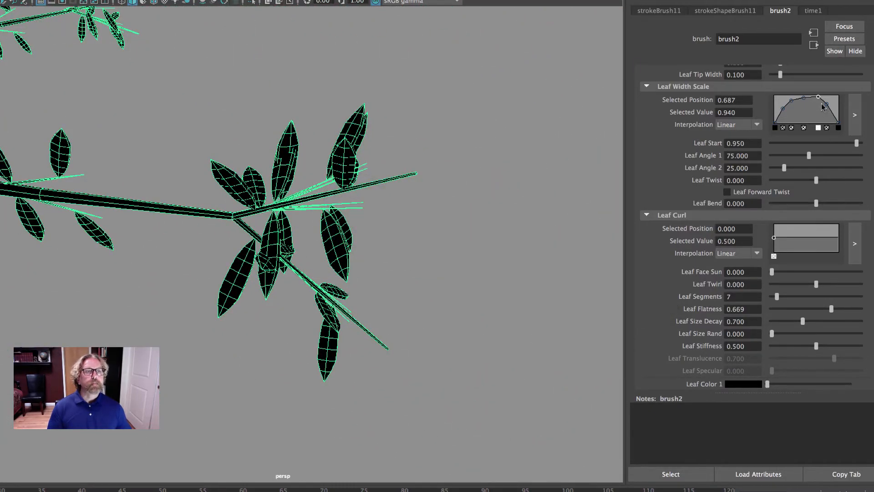
Narrow the Leaf Width Scale curve toward the tip, and set Leaf Base Width to 0.210 and Leaf Tip Width to 0.051
left_click_drag(826, 105, 820, 103)
scroll(791, 152, "up", 6)
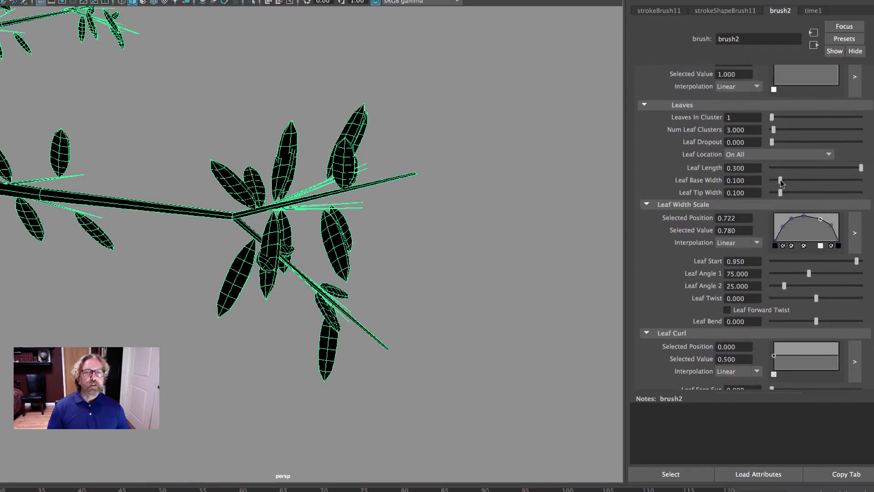
left_click_drag(780, 180, 790, 181)
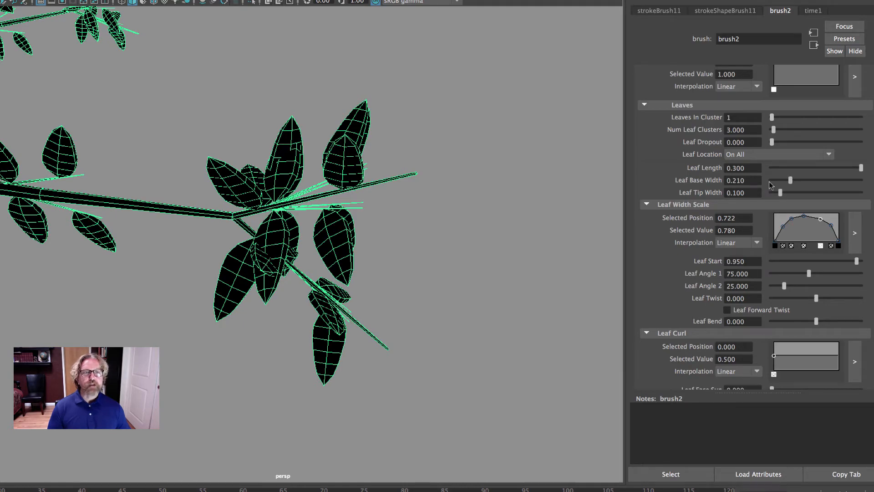
mouse_move(780, 193)
left_mouse_down()
mouse_move(792, 193)
mouse_move(776, 194)
left_mouse_up()
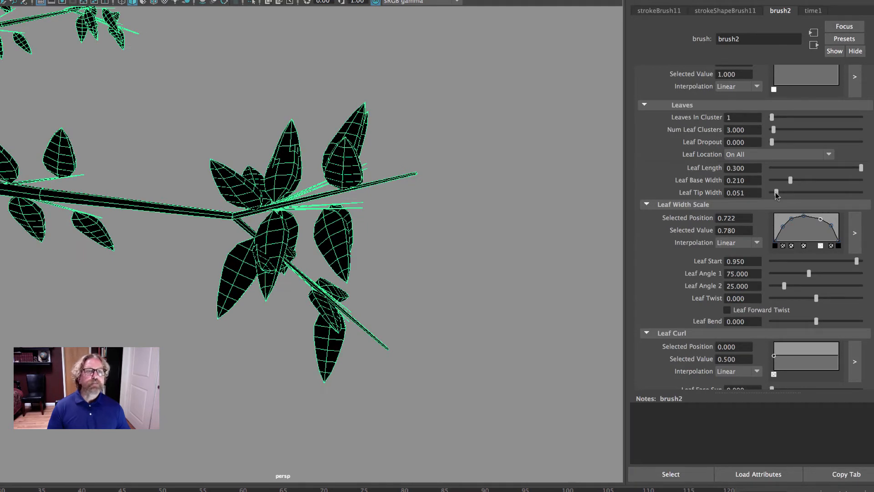
Shorten Leaf Length to 0.170 and check the leaves on the whole tree
left_click_drag(860, 168, 841, 166)
right_click_drag(434, 144, 0, 117, "alt")
left_click_drag(324, 165, 327, 150, "alt")
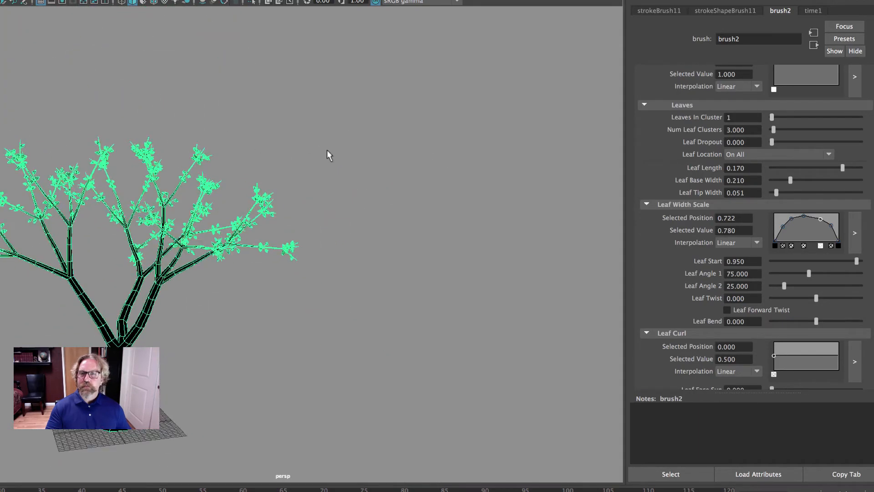
middle_click_drag(326, 149, 447, 105, "alt")
left_click_drag(446, 105, 432, 132, "alt")
right_click_drag(432, 132, 430, 188, "alt")
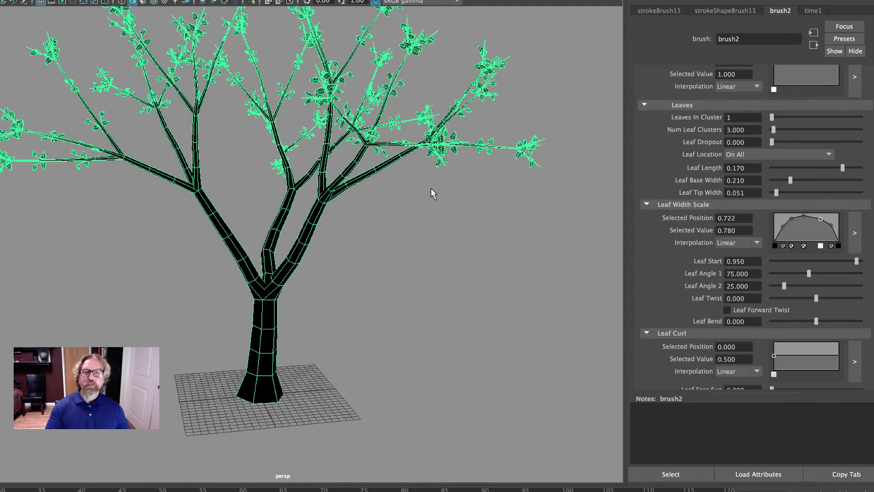
Set Leaves In Cluster to 2 after checking the tree's overall foliage
left_click(459, 198)
left_click_drag(474, 203, 492, 214, "alt")
left_click(298, 231)
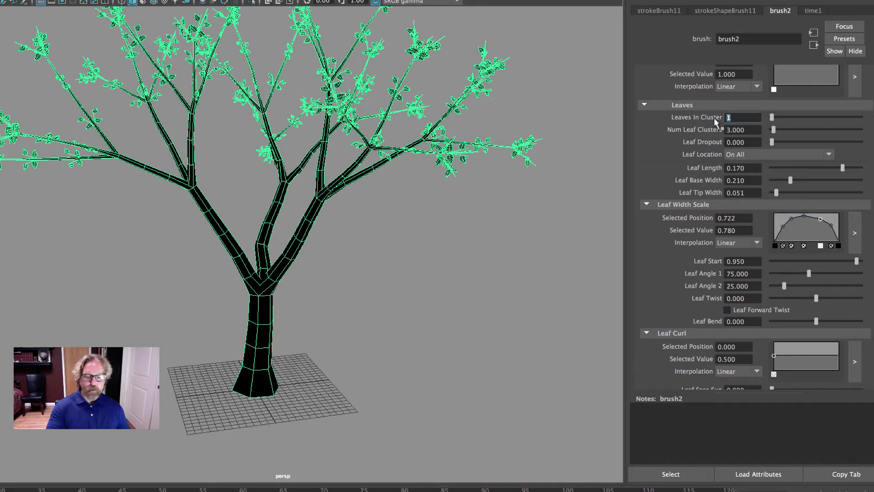
type("2")
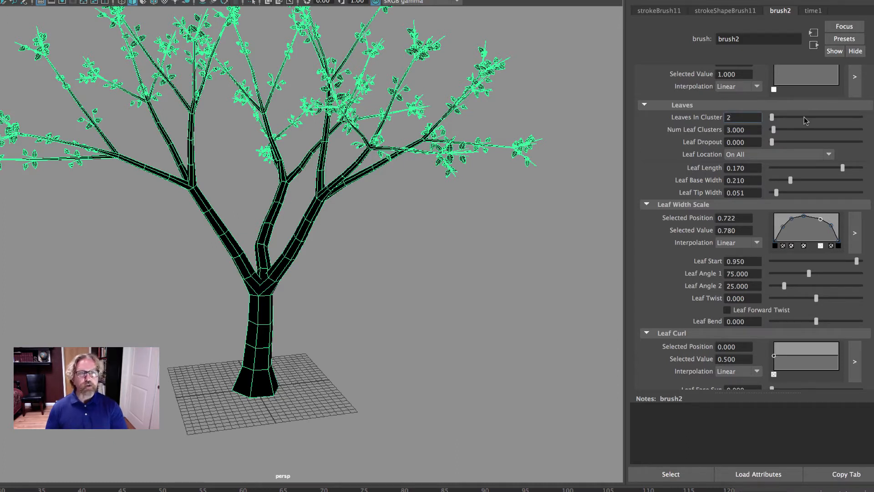
key("Return")
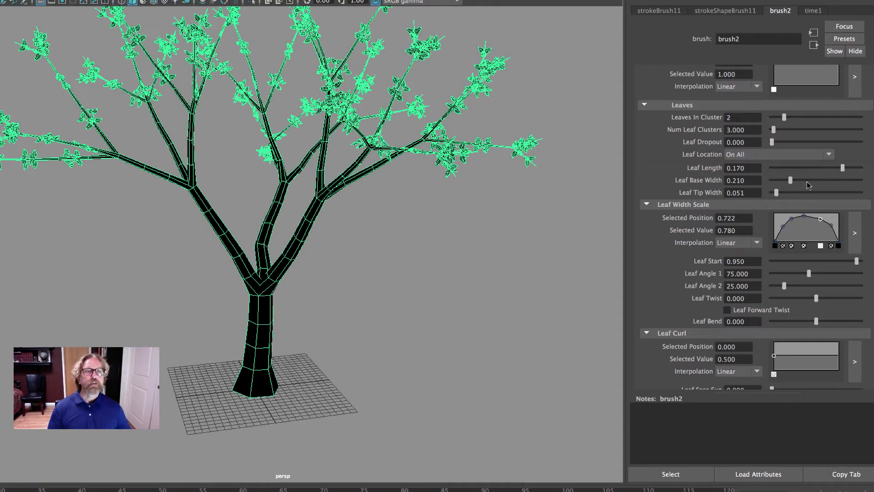
Set Leaf Angle 1 to about 28.7, Leaf Angle 2 to about 37.8 and Leaf Twist to about -0.41, judging them at a branch tip
scroll(755, 228, "down", 4)
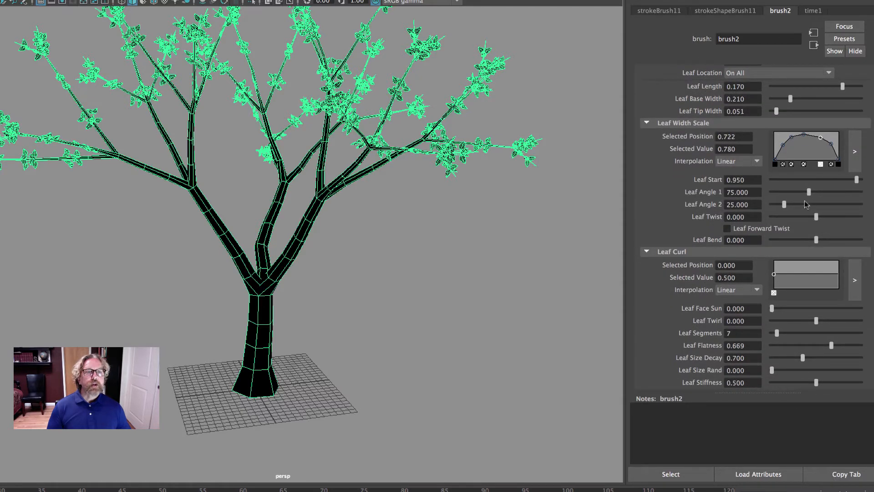
left_click_drag(809, 192, 778, 193)
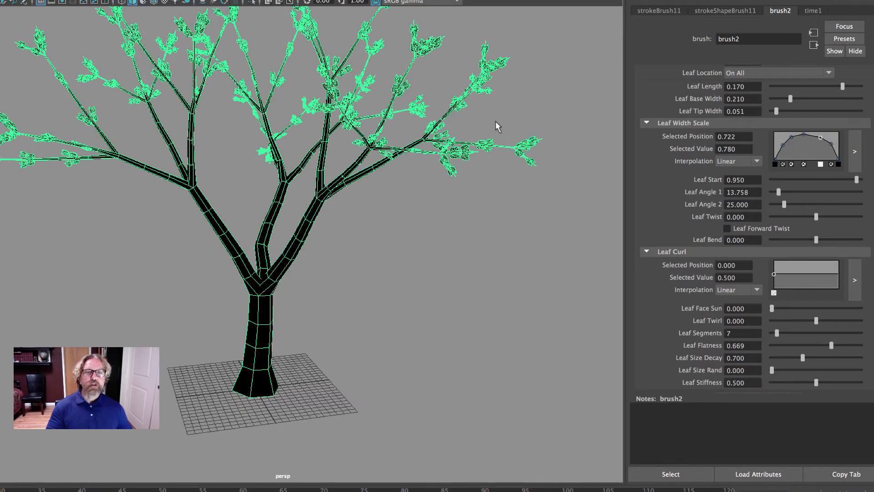
left_click_drag(495, 122, 559, 191, "ctrl+alt")
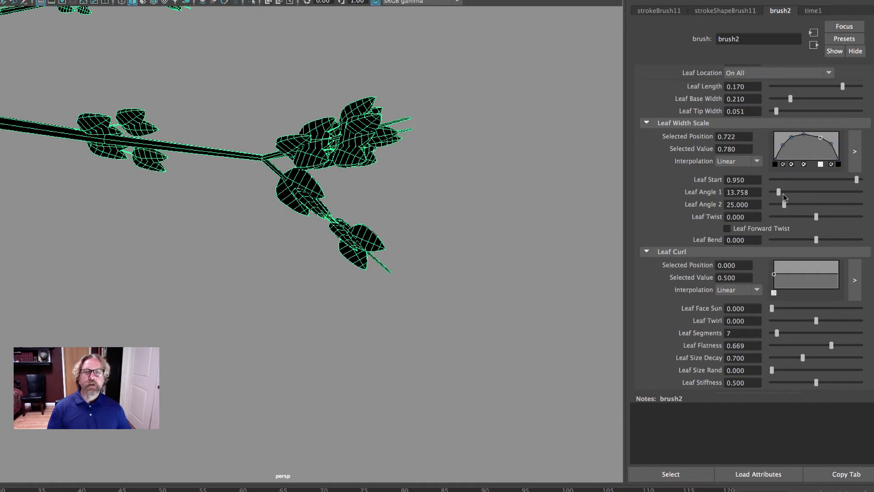
left_click_drag(782, 192, 797, 218)
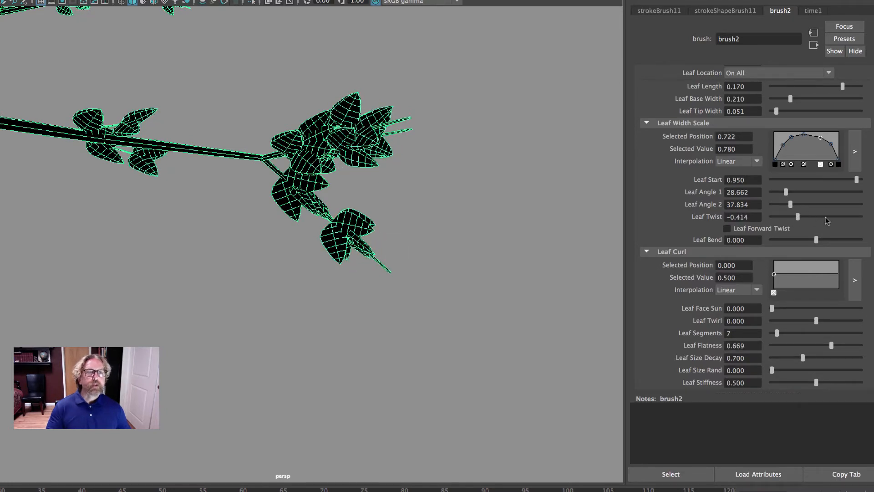
Set Leaf Twirl to about 0.478 and Leaf Flatness to about 0.726
scroll(826, 216, "down", 6)
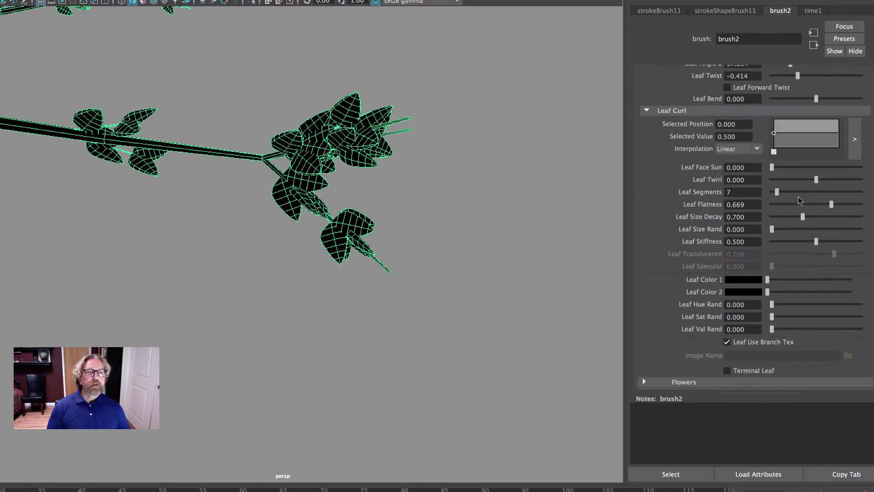
left_click_drag(816, 179, 837, 180)
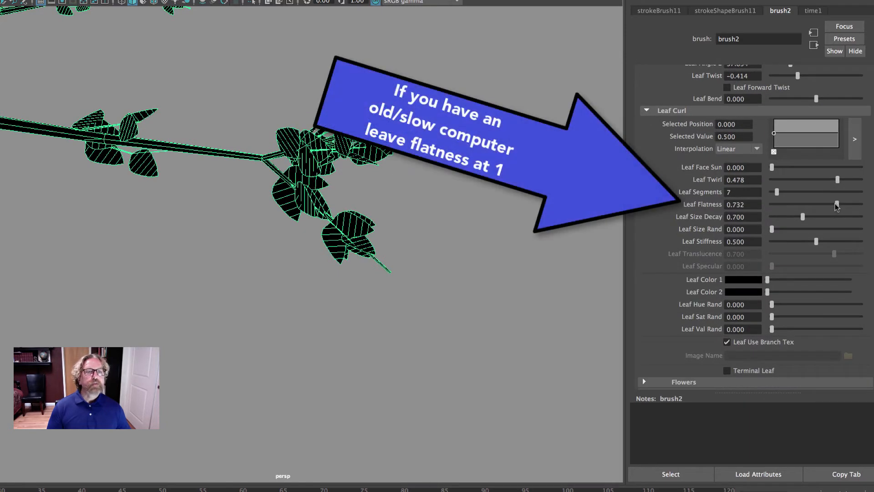
left_click_drag(831, 205, 836, 205)
scroll(830, 217, "down", 1)
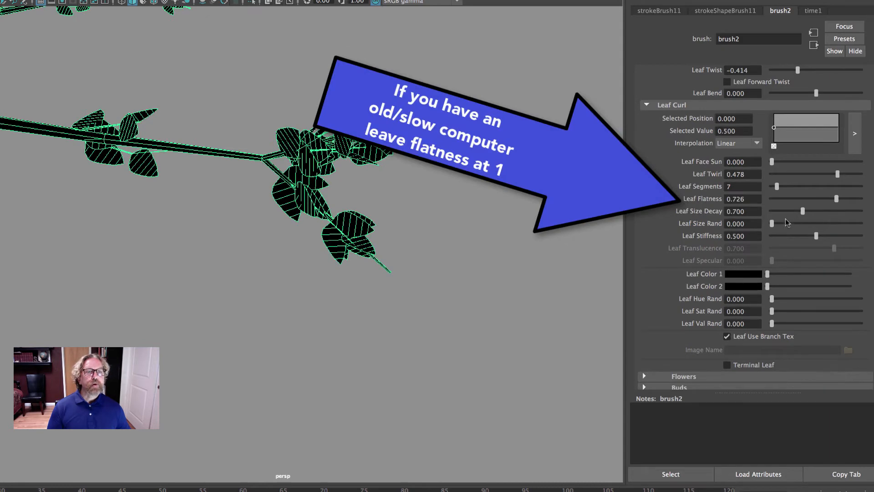
Set the tree brush's leaf size decay to 0.522 and leaf size randomness to 0.510, and deselect the tree
mouse_move(802, 210)
left_mouse_down()
mouse_move(787, 224)
mouse_move(800, 225)
mouse_move(808, 211)
mouse_move(794, 212)
left_mouse_up()
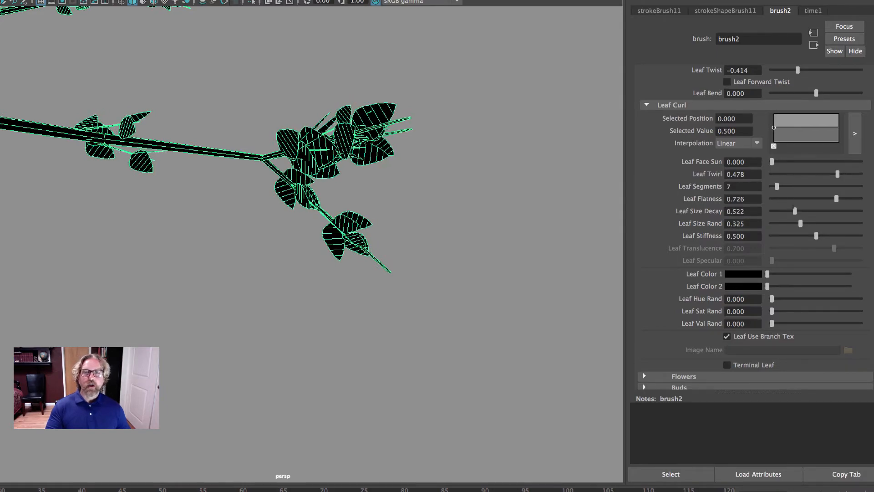
right_click_drag(440, 175, 288, 159, "alt")
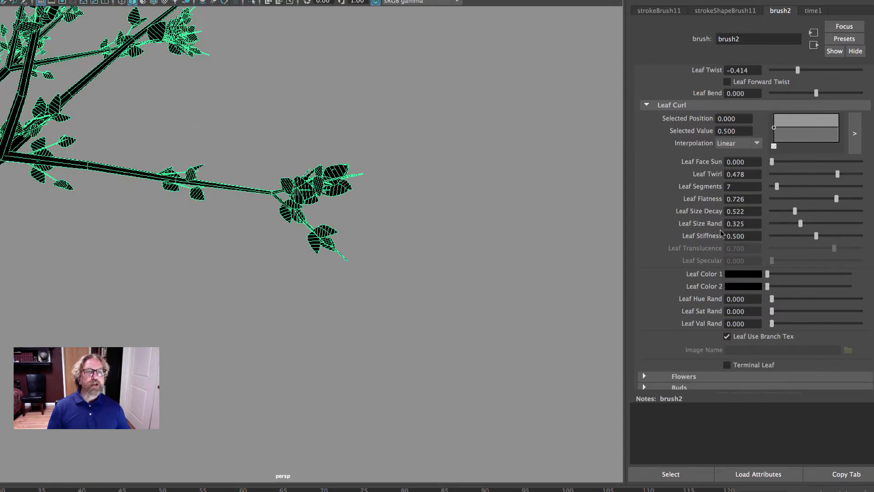
left_click_drag(800, 224, 817, 224)
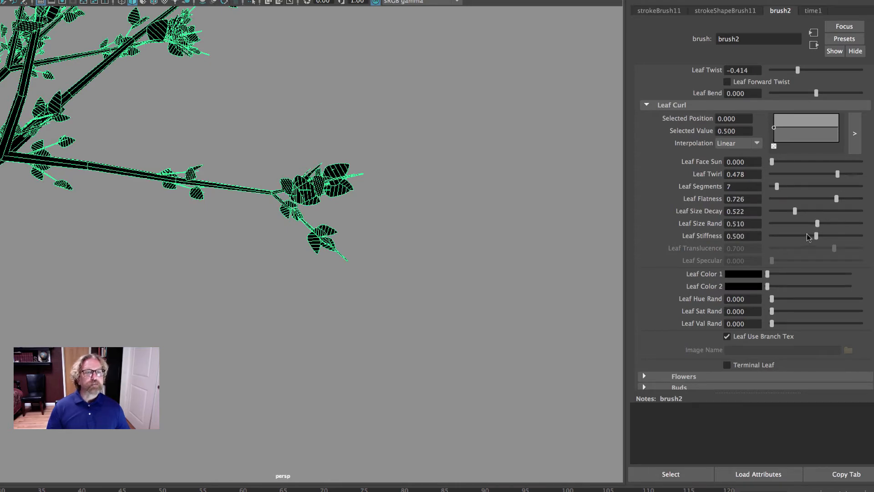
left_click(387, 126)
mouse_move(347, 145)
right_mouse_down("alt")
mouse_move(232, 152)
mouse_move(208, 145)
right_mouse_up("alt")
middle_click_drag(207, 145, 350, 85, "alt")
mouse_move(353, 182)
left_mouse_down("alt")
mouse_move(337, 157)
mouse_move(449, 176)
mouse_move(331, 174)
mouse_move(451, 178)
mouse_move(329, 173)
mouse_move(292, 228)
left_mouse_up("alt")
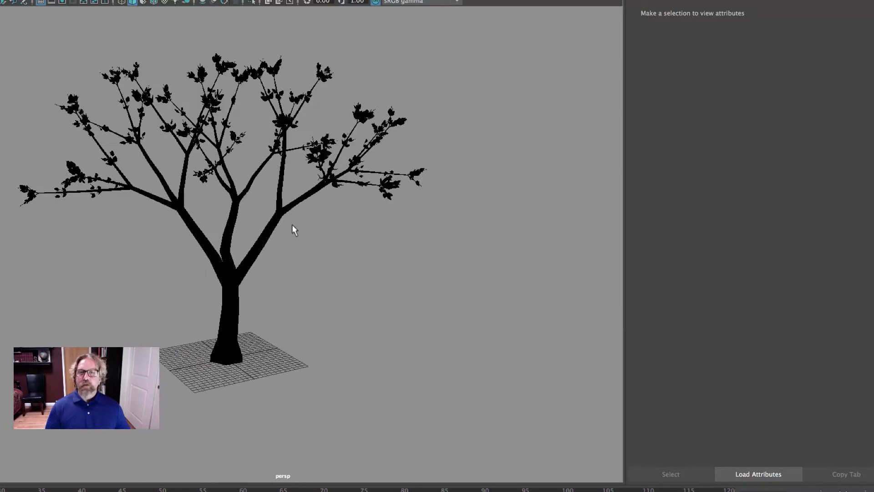
Set the tree brush's displacement curl to 0.029 and its bend to -0.446, and deselect the tree
left_click(283, 217)
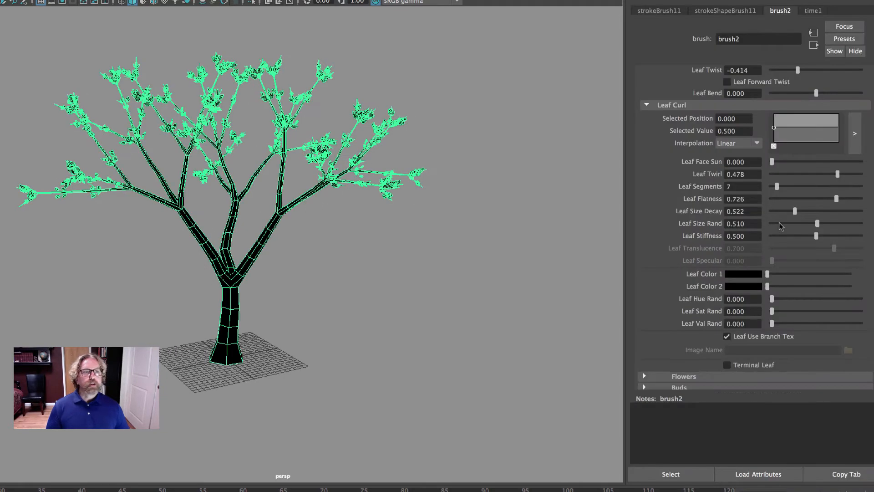
scroll(789, 229, "down", 8)
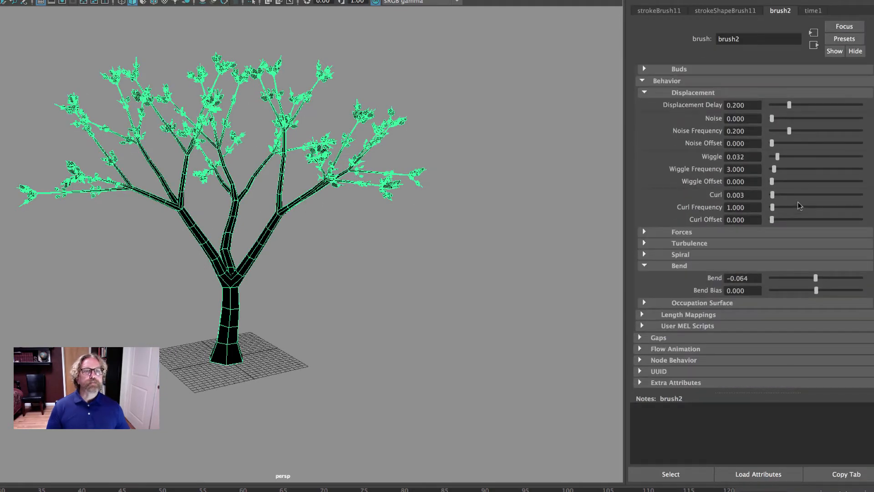
left_click_drag(771, 195, 776, 197)
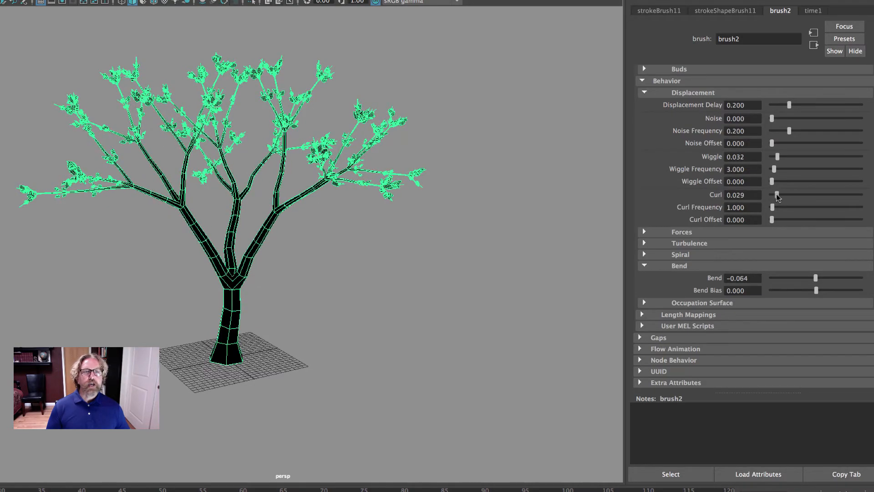
left_click_drag(777, 156, 777, 156)
mouse_move(816, 282)
left_mouse_down()
mouse_move(801, 281)
mouse_move(813, 282)
left_mouse_up()
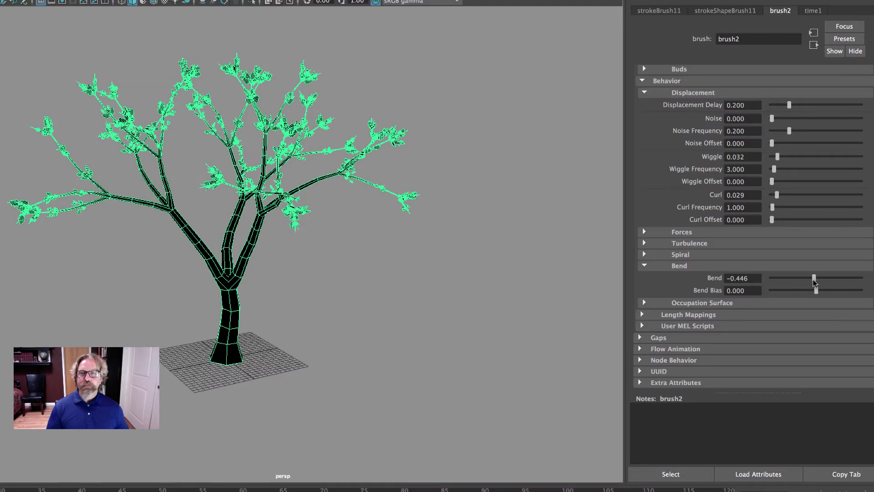
left_click(570, 110)
left_click_drag(565, 111, 498, 124, "alt")
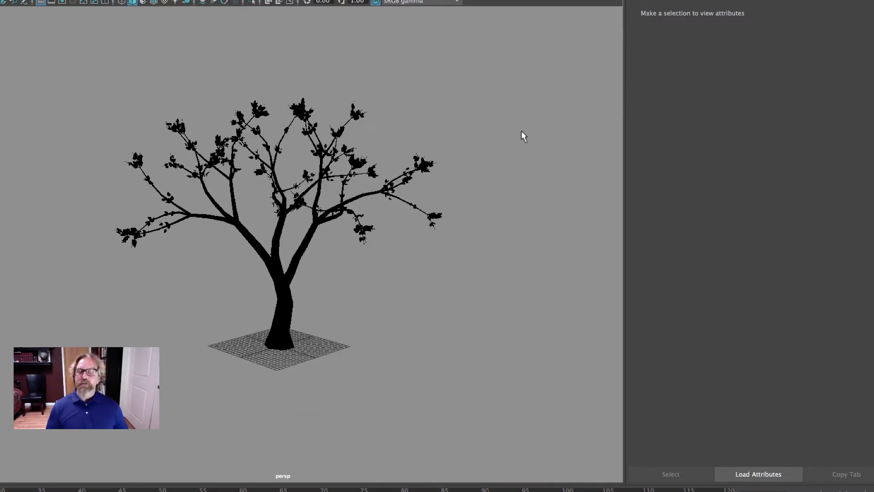
left_click(8, 4)
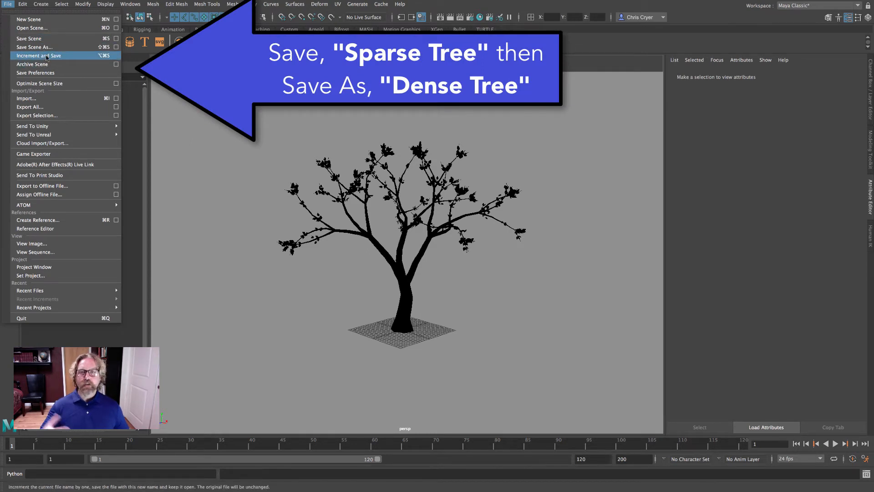
left_click(578, 62)
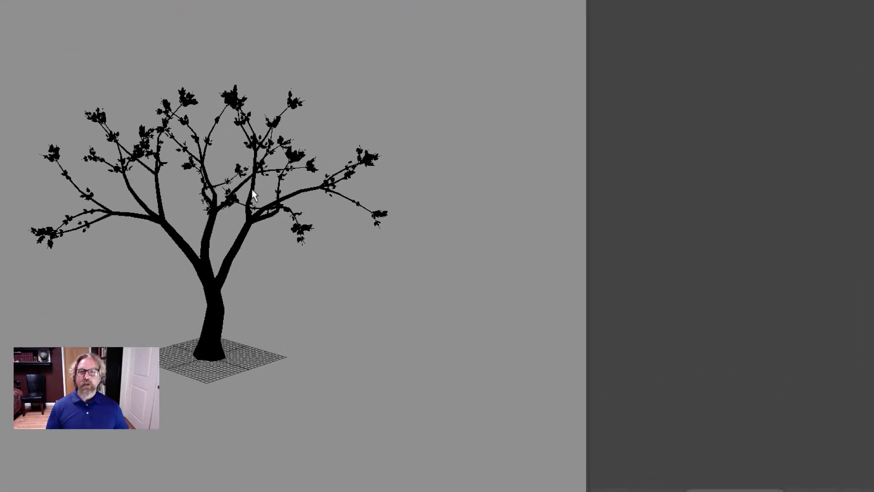
Select the tree and set the number of branches in its brush's branch growth settings to 4
left_click(475, 226)
scroll(731, 227, "up", 15)
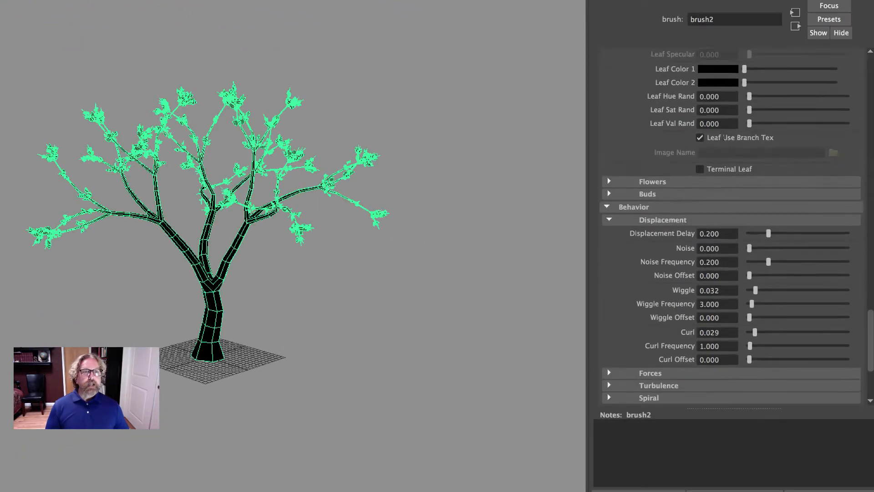
scroll(731, 228, "up", 10)
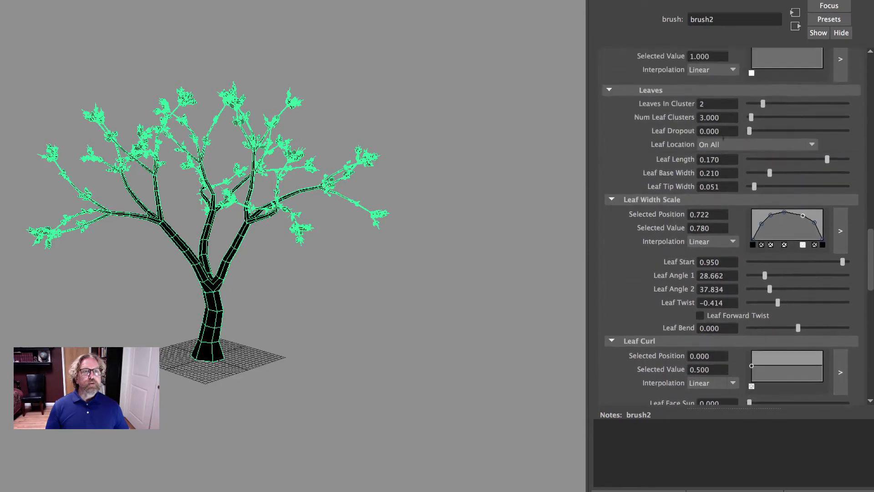
scroll(731, 228, "up", 10)
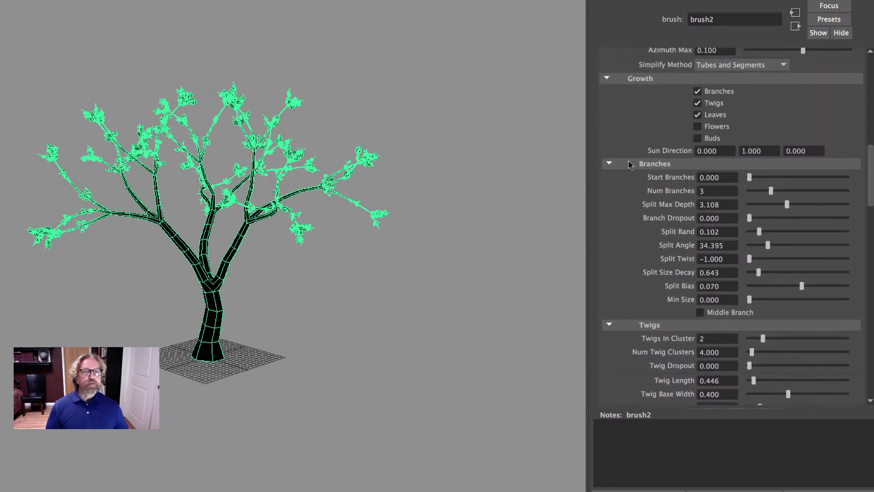
left_click(701, 191)
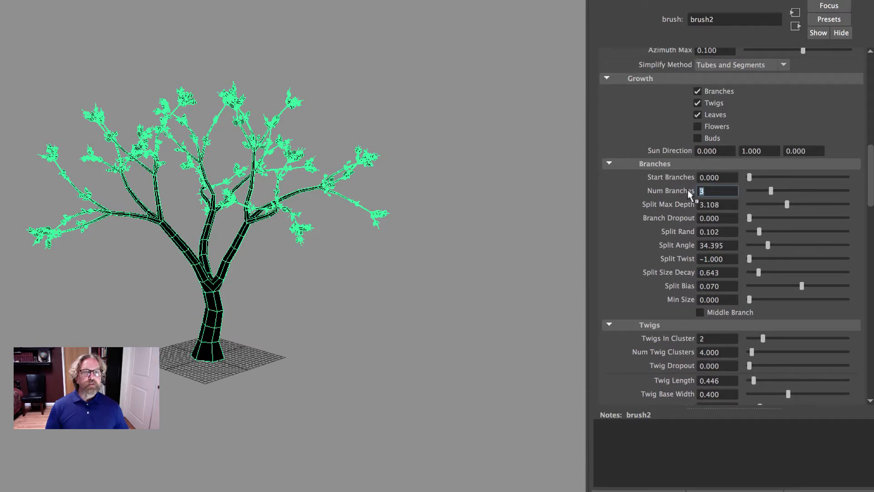
key("Return")
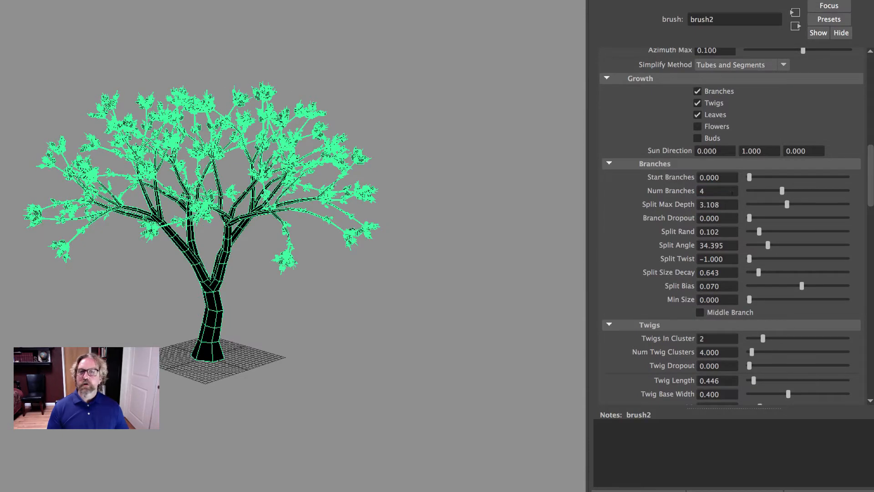
Increase the tree brush's number of branches to 5 and deselect the tree
left_click(701, 191)
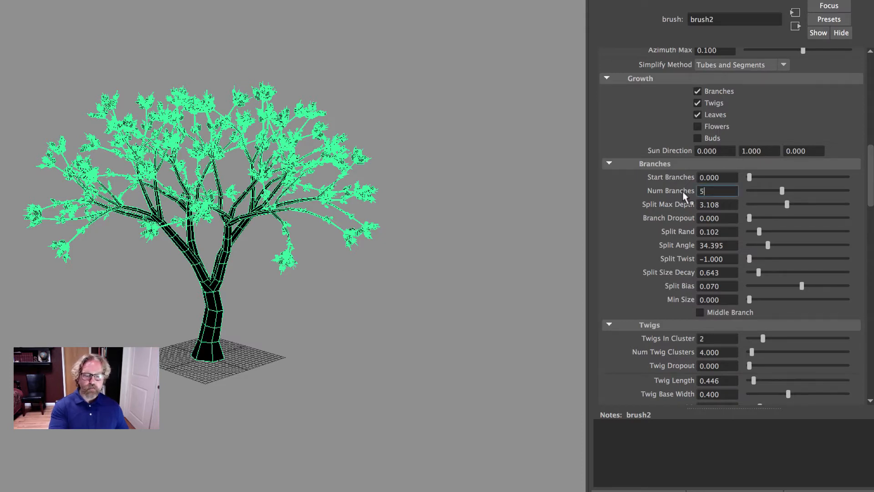
type("5")
key("Return")
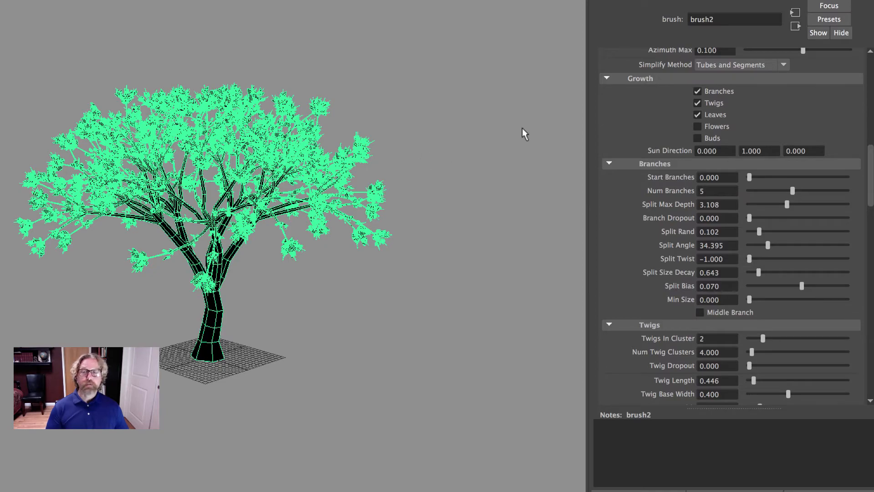
left_click(434, 153)
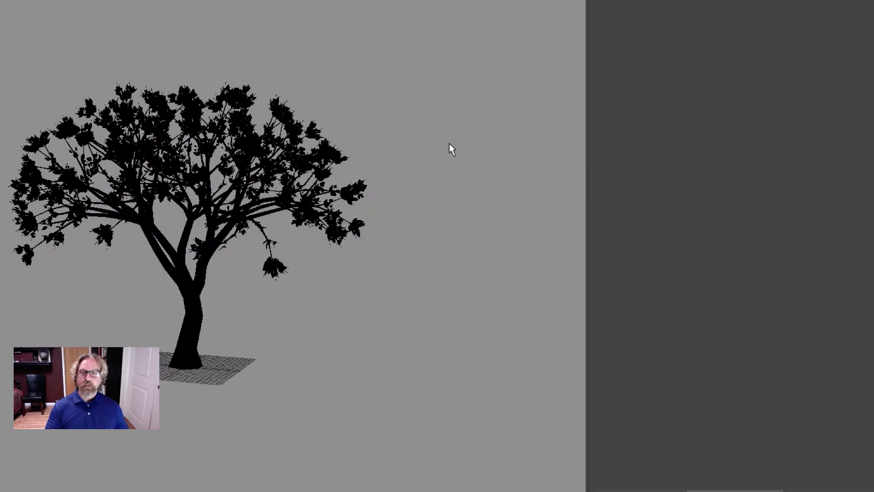
left_click_drag(451, 148, 420, 155, "alt")
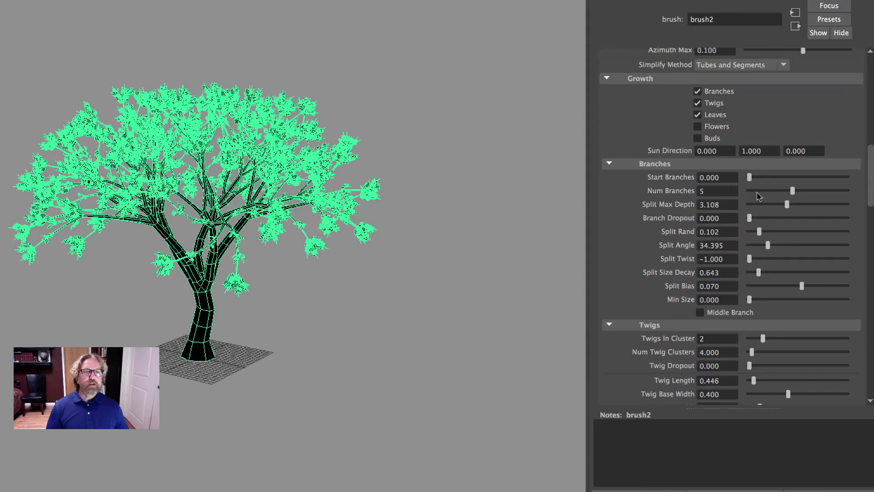
Increase the tree brush's number of branches to 6 and check the deselected tree's crown
double_click(730, 190)
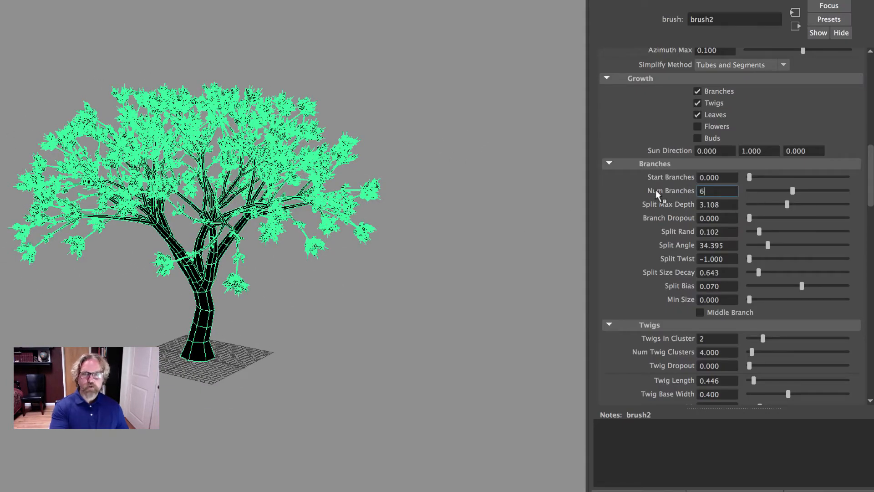
type("6")
key("Return")
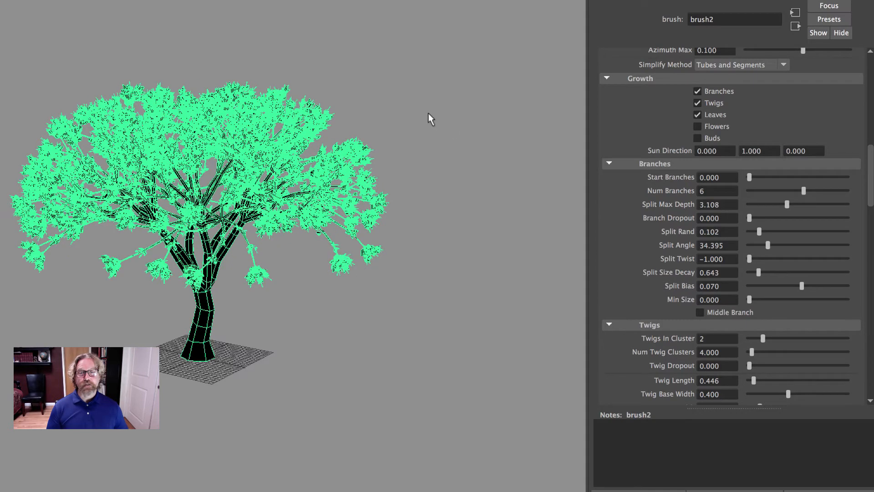
left_click(419, 134)
mouse_move(420, 135)
left_mouse_down("alt")
mouse_move(496, 121)
mouse_move(423, 114)
mouse_move(427, 144)
mouse_move(504, 150)
mouse_move(332, 139)
mouse_move(397, 146)
left_mouse_up("alt")
right_click_drag(397, 146, 482, 154, "alt")
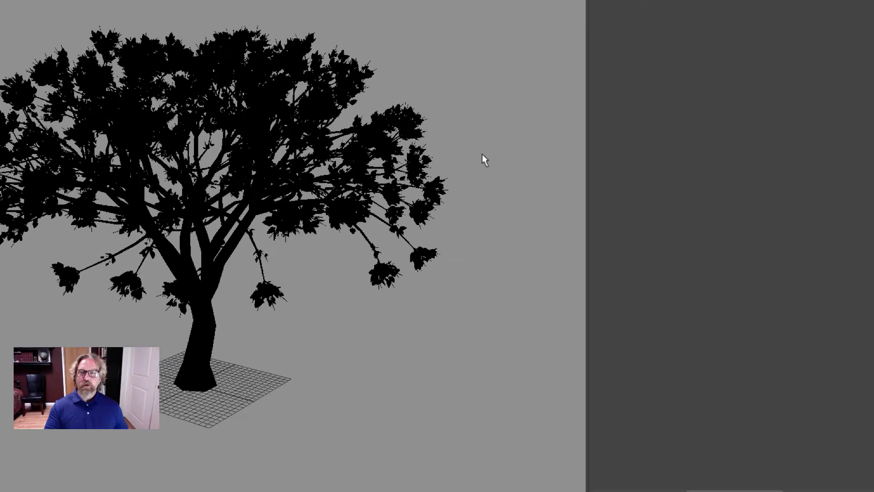
left_click_drag(327, 259, 279, 262, "alt")
left_click_drag(334, 305, 414, 269, "alt")
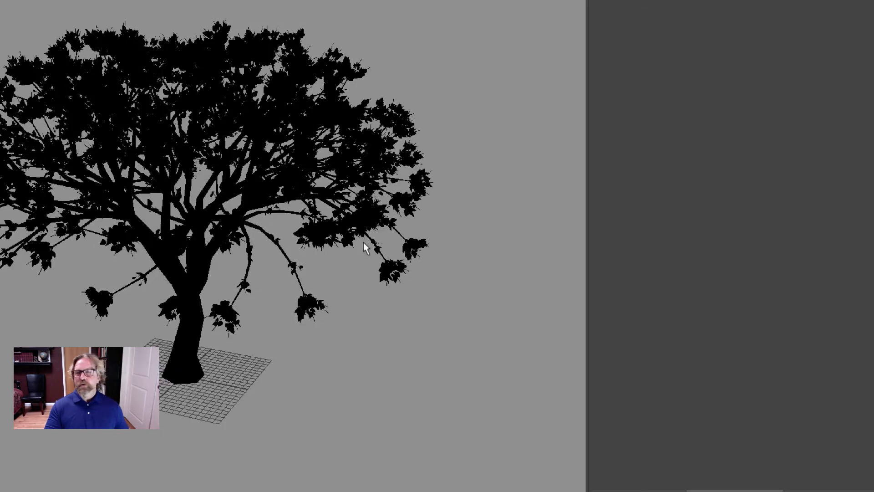
mouse_move(348, 237)
left_mouse_down("alt")
mouse_move(327, 239)
mouse_move(347, 239)
left_mouse_up("alt")
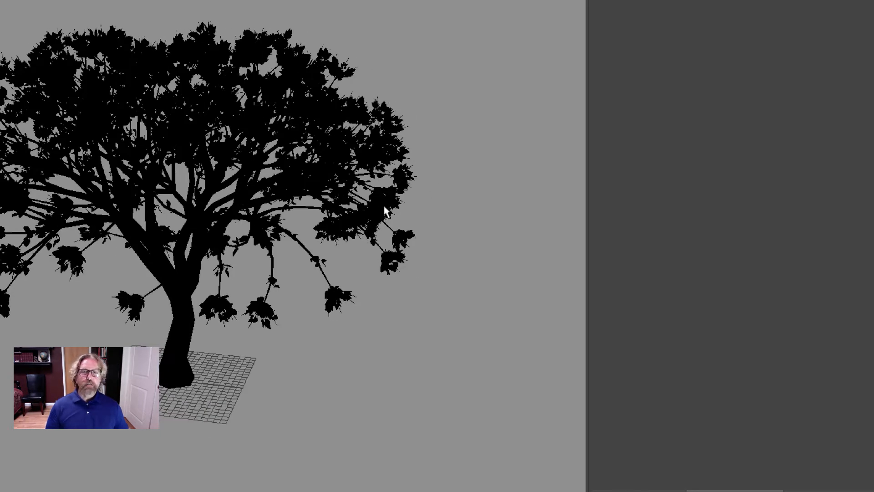
Select the tree and set its number of branches back to 3
left_click(260, 118)
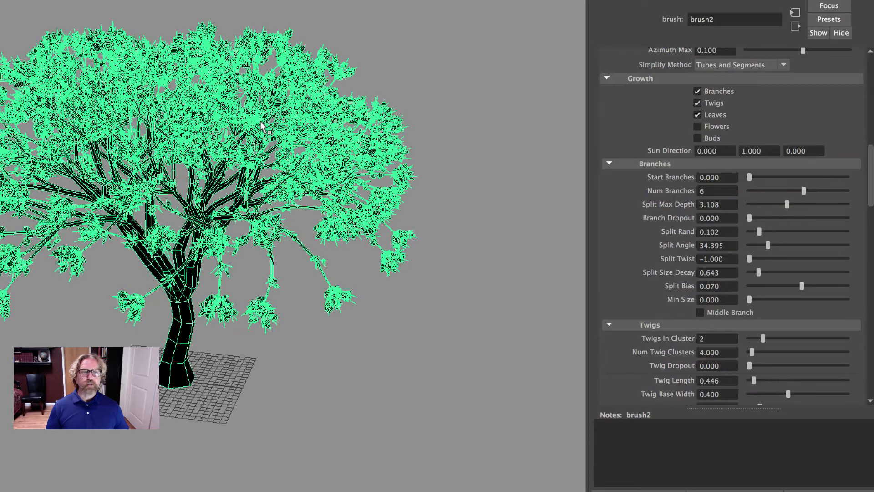
left_click_drag(712, 191, 686, 196)
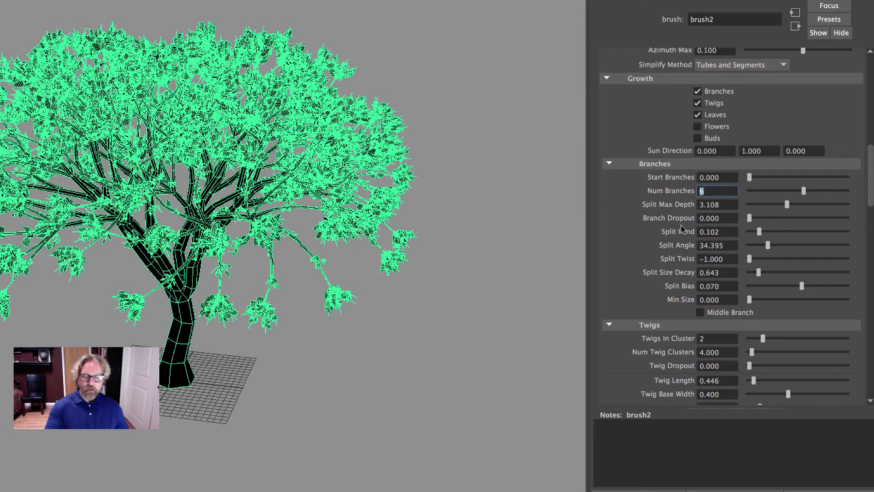
type("32")
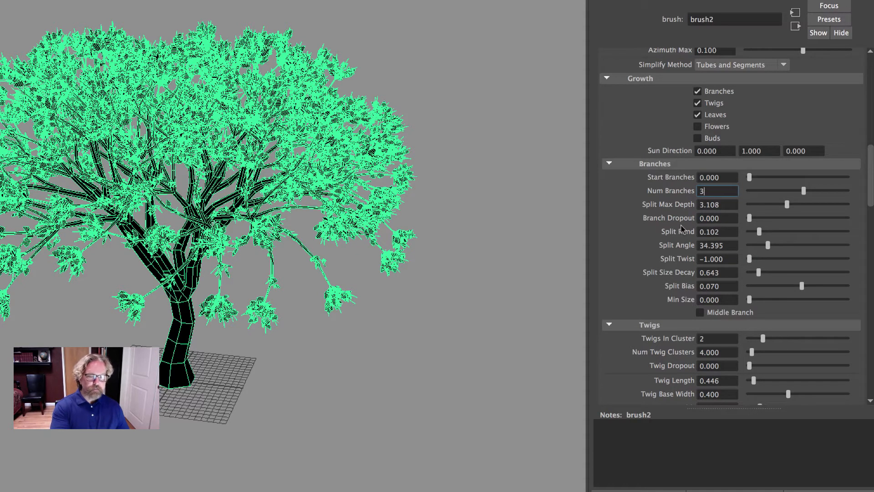
key("Return")
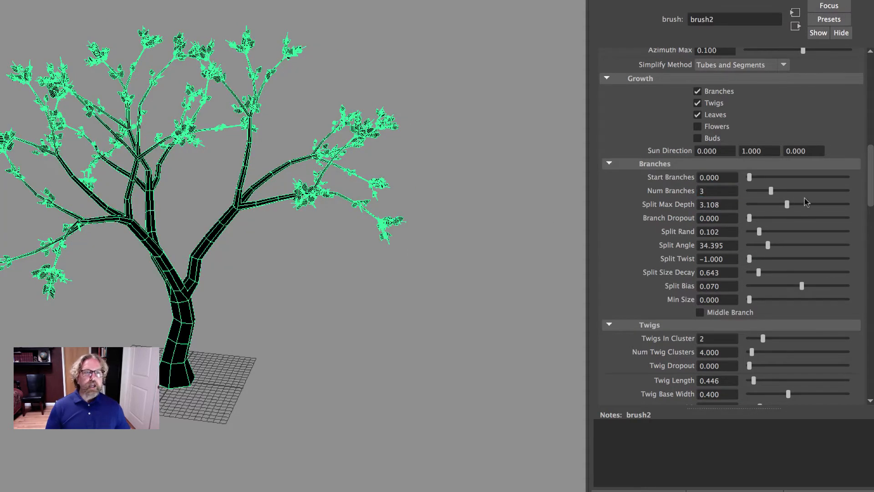
Lower the tree brush's leaf start value to 0.911 in the leaf growth settings
scroll(786, 222, "down", 10)
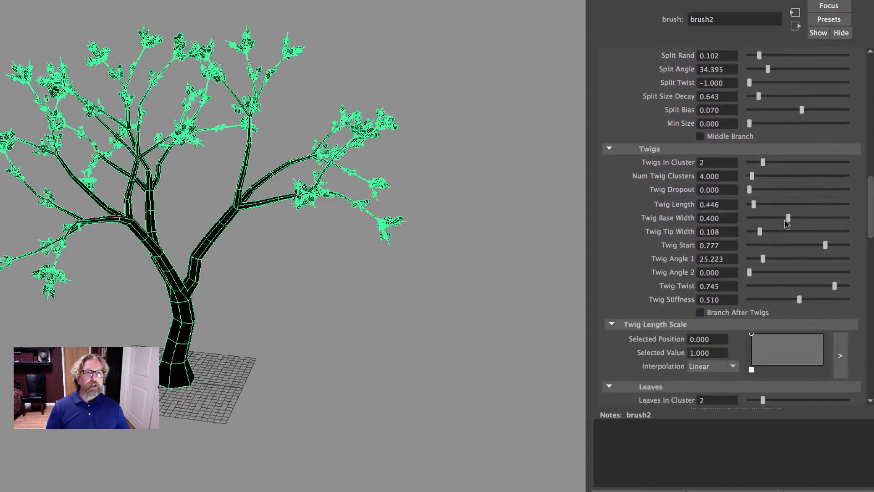
scroll(786, 223, "down", 3)
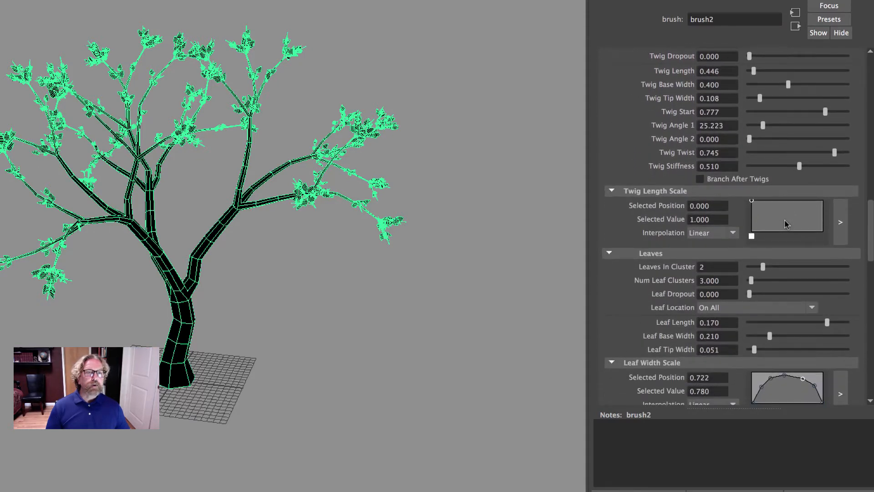
scroll(786, 223, "down", 6)
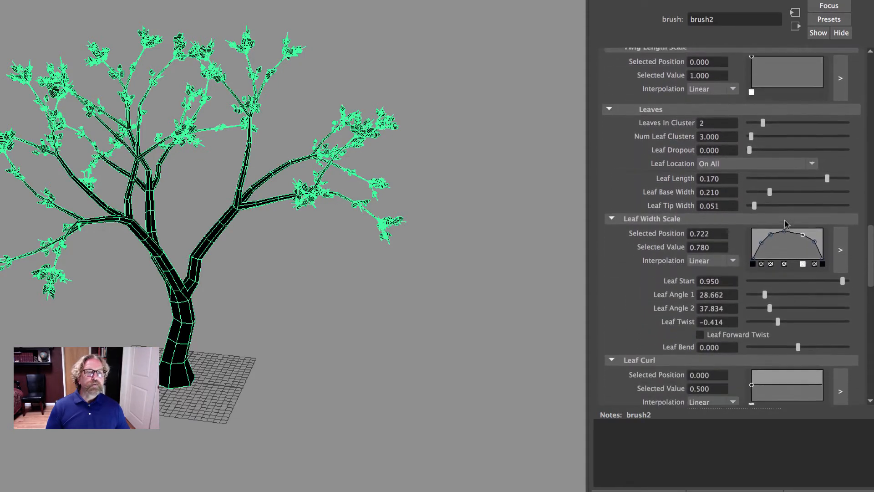
left_click_drag(839, 234, 836, 235)
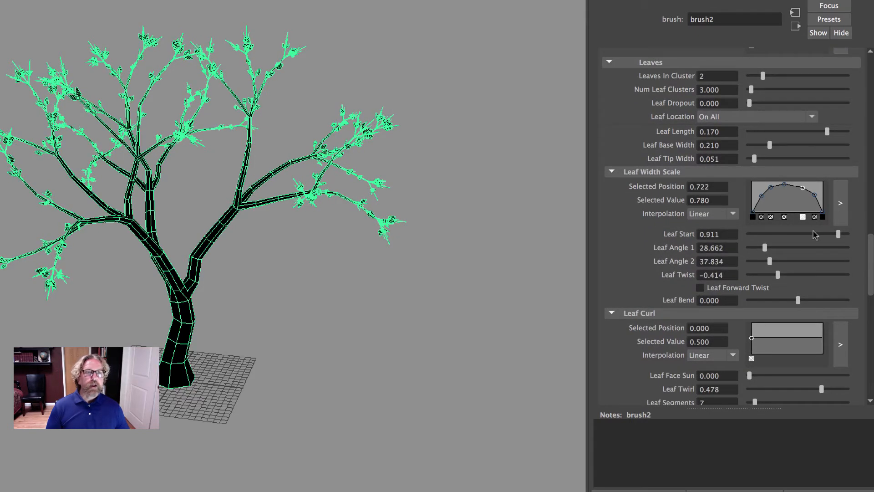
Set the number of leaves in each leaf cluster to 3
scroll(814, 235, "up", 3)
left_click_drag(716, 155, 689, 151)
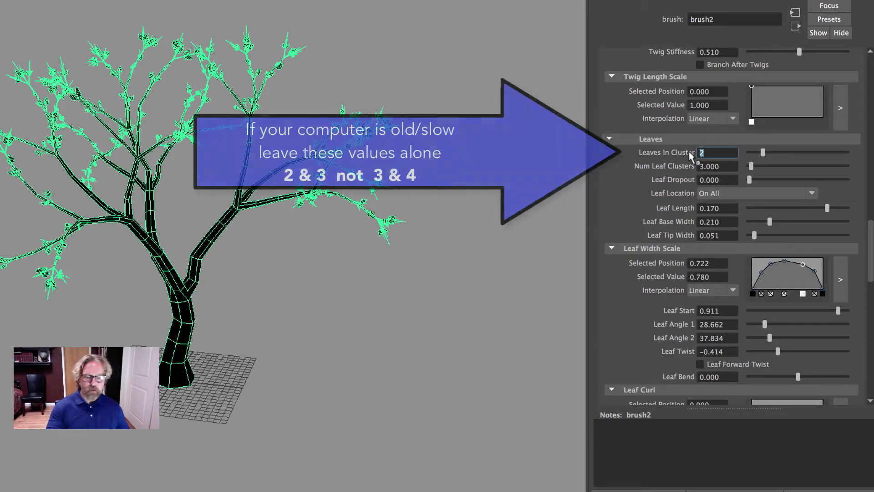
type("3")
key("Return")
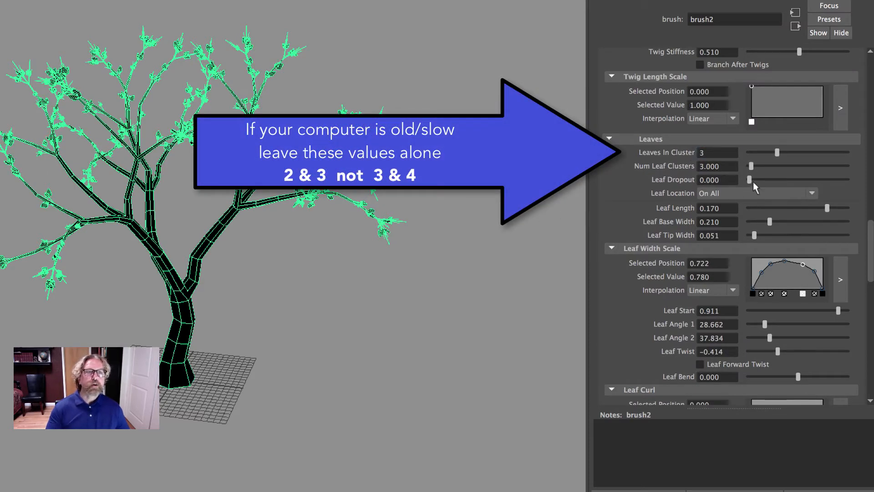
Set the tree brush's number of leaf clusters to 4
left_click_drag(717, 166, 679, 163)
type("4")
key("Return")
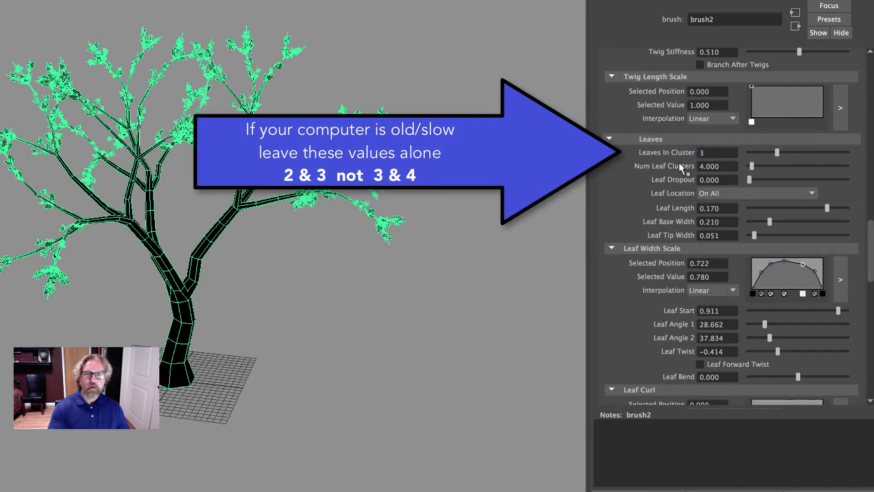
Raise the tree brush's leaf start to about 0.981, check the deselected tree, and select it again
scroll(432, 185, "up", 4)
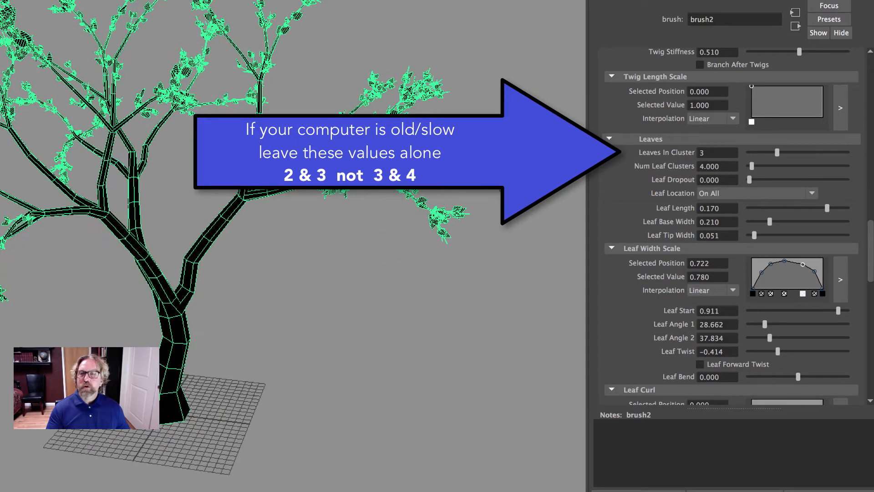
left_click_drag(514, 184, 496, 192, "alt")
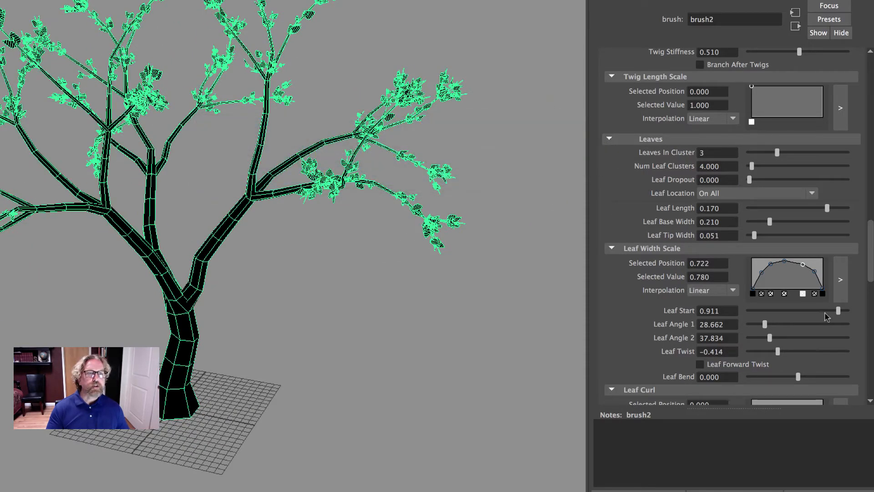
left_click_drag(839, 314, 844, 315)
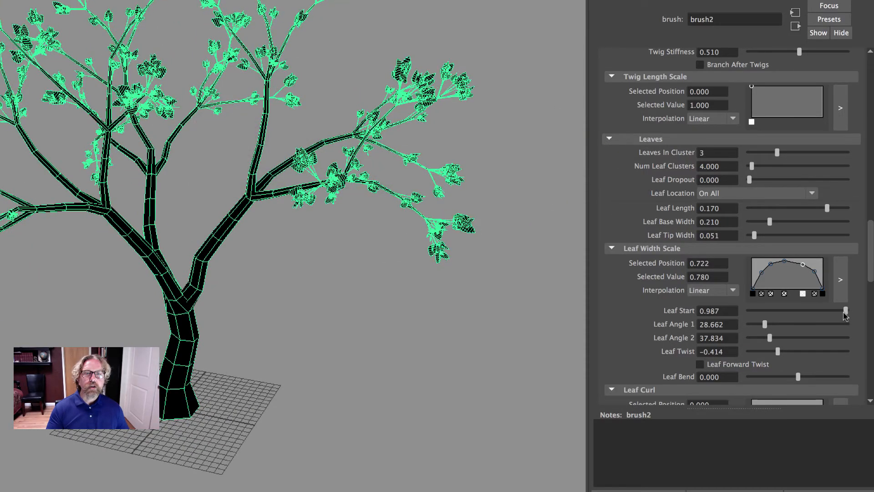
left_click(488, 236)
right_click_drag(499, 246, 373, 230, "alt")
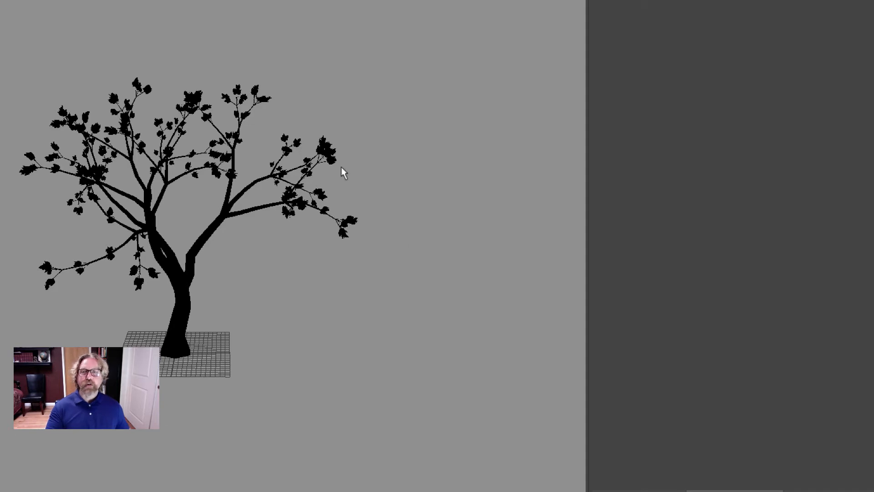
left_click(211, 229)
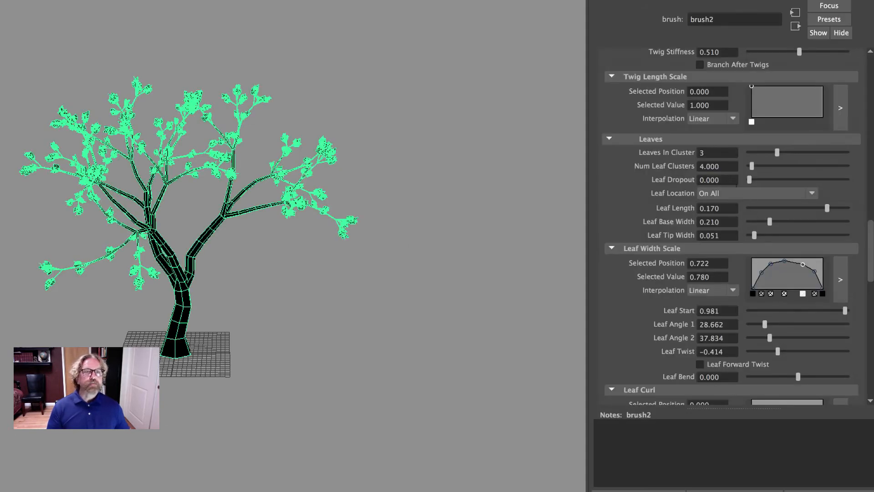
Try 5 leaves in each leaf cluster of the tree brush and undo the change
left_click_drag(719, 153, 676, 151)
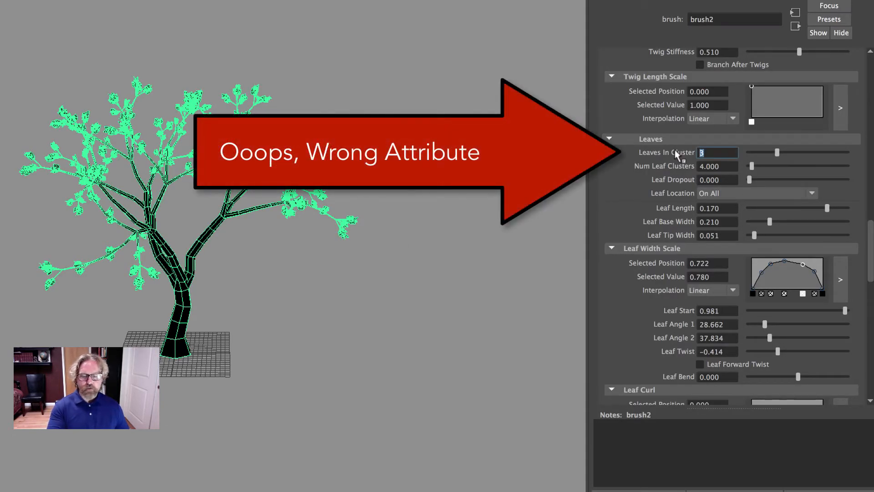
type("5")
key("Return")
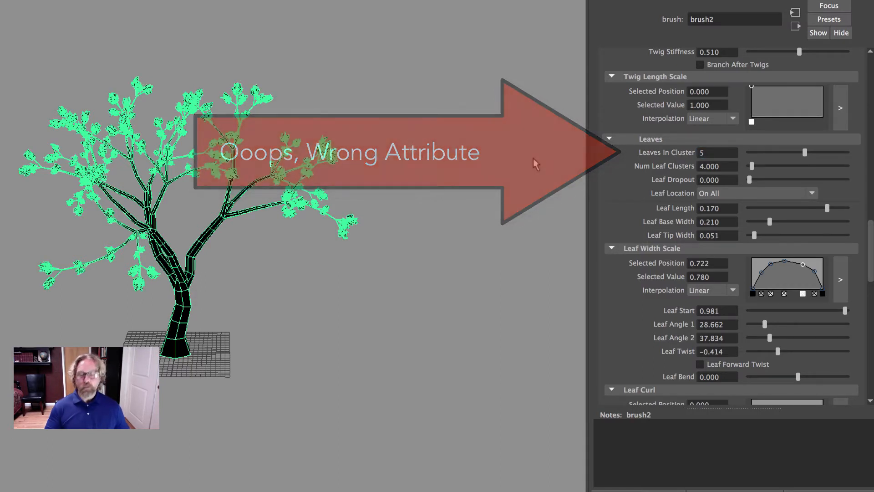
key("ctrl+z")
Set the tree brush's number of branches to 5 and check the deselected tree's crown
scroll(750, 155, "up", 10)
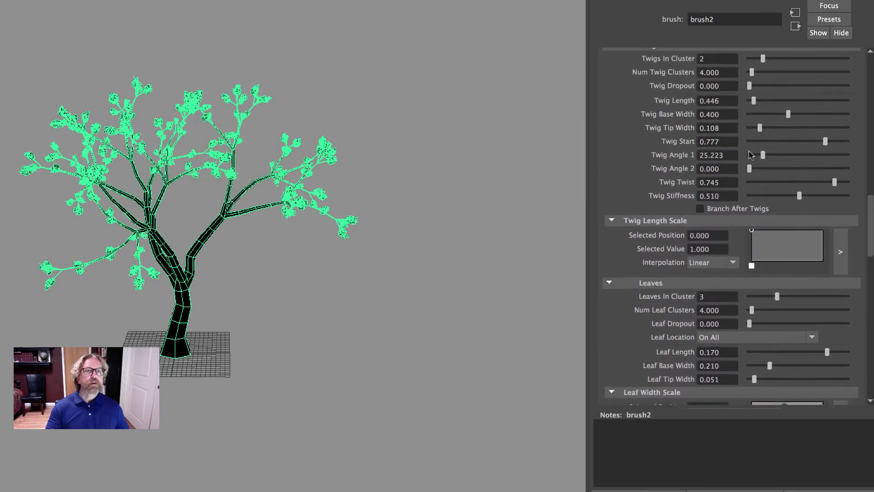
scroll(750, 156, "up", 4)
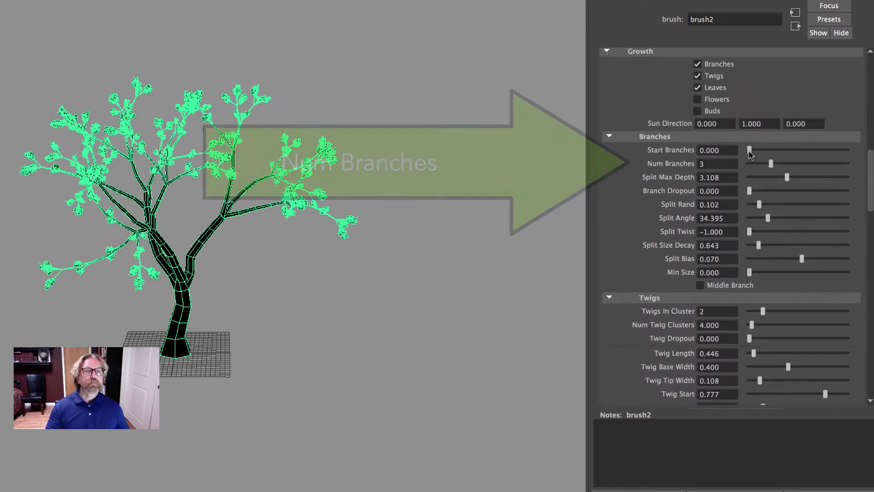
left_click_drag(713, 164, 680, 172)
type("5")
key("Return")
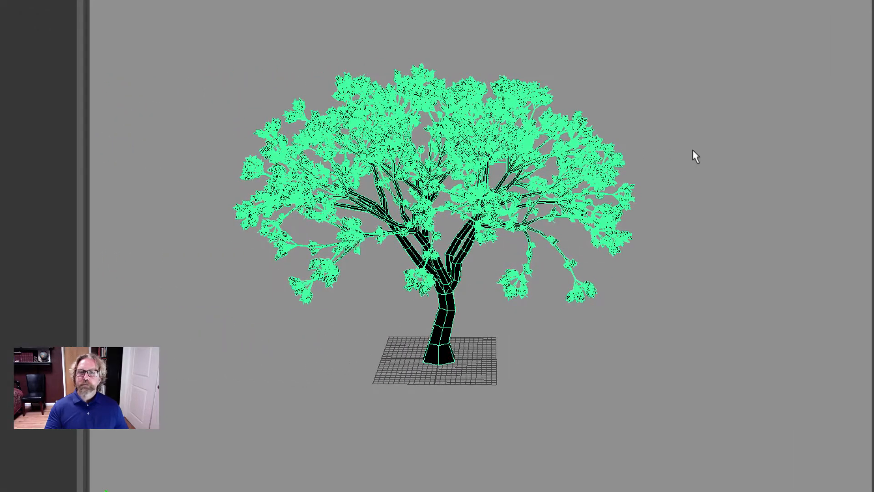
left_click(726, 119)
left_click_drag(725, 119, 603, 155, "alt")
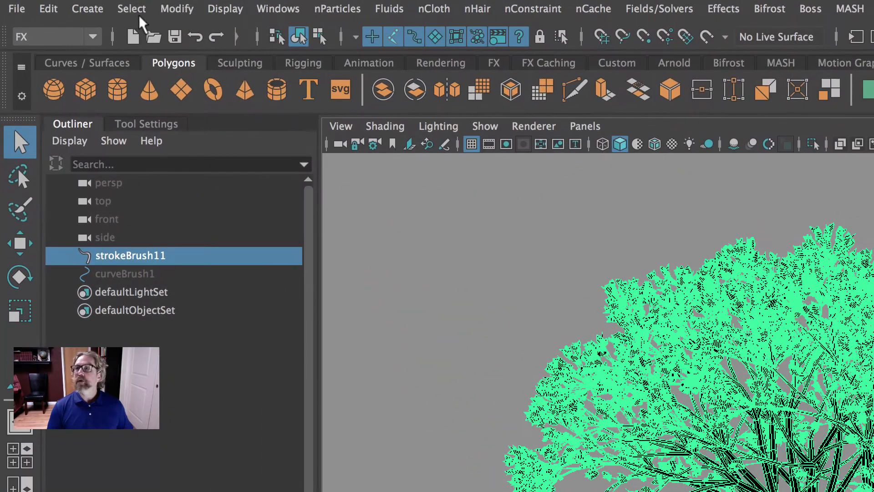
Convert the tree stroke from Paint Effects to polygons with quad output and hide strokes enabled and a poly limit of 100000
left_click(177, 10)
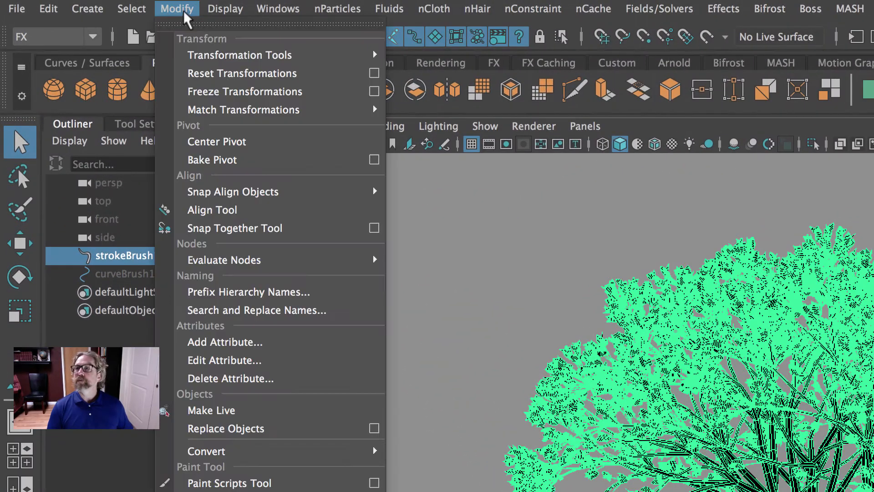
left_click(184, 12)
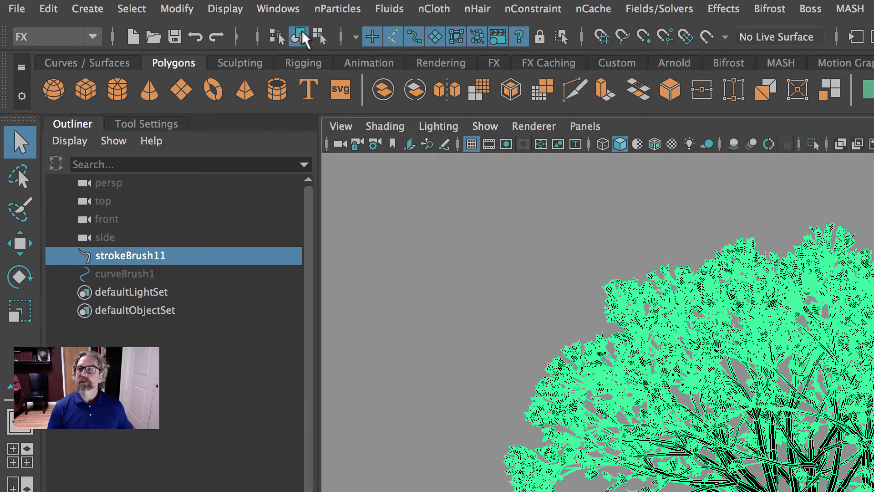
left_click(181, 18)
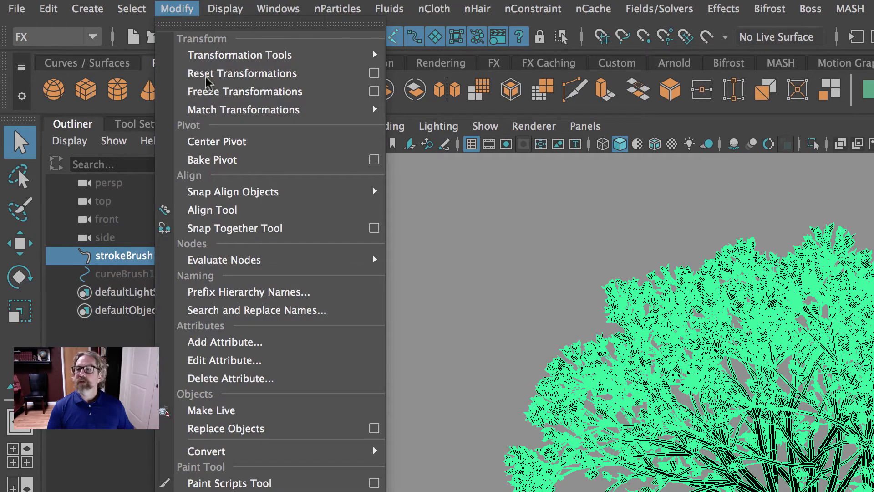
mouse_move(322, 455)
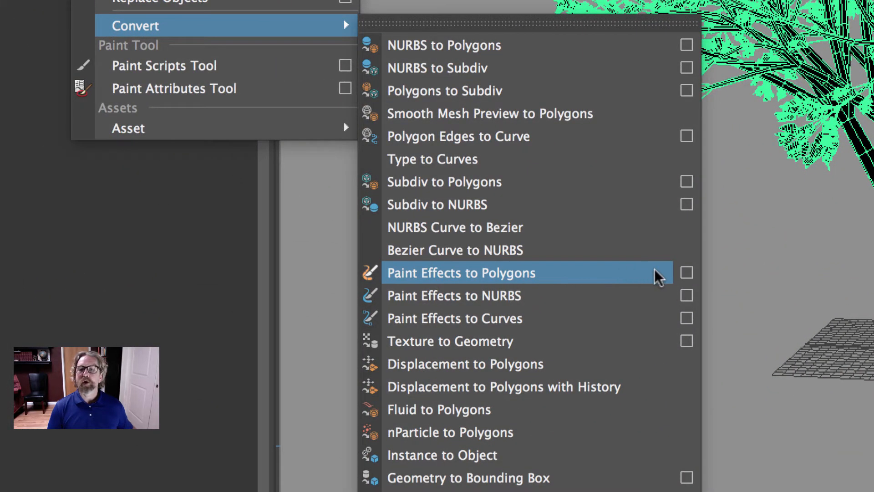
left_click(684, 272)
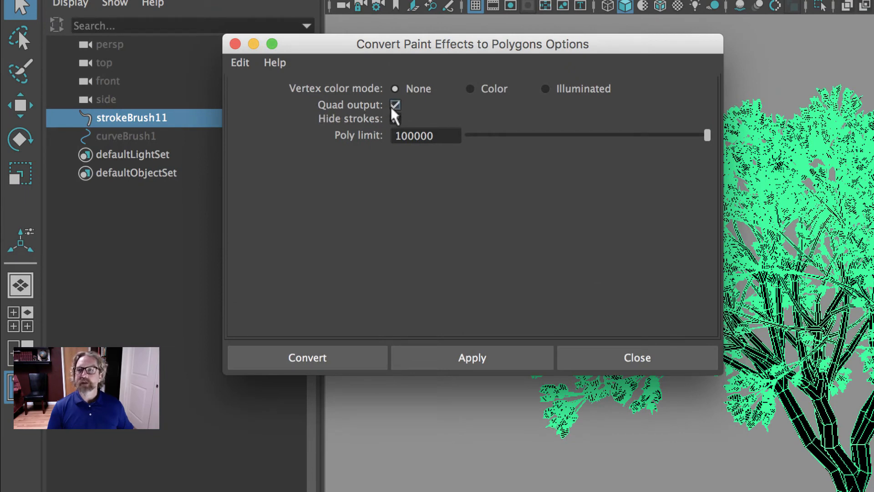
left_click(394, 117)
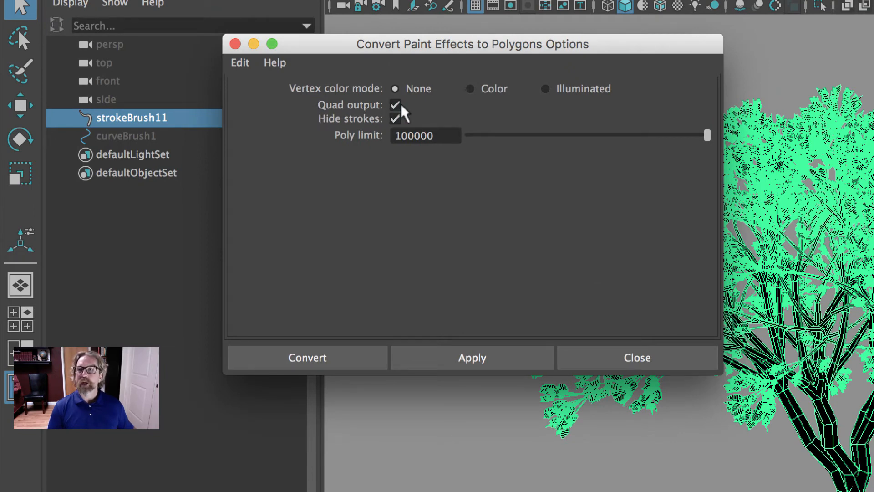
left_click(308, 359)
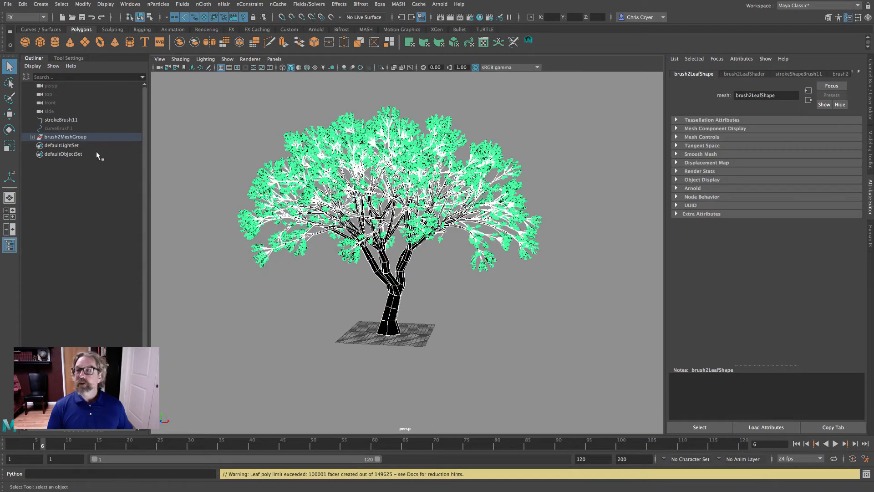
Delete the original strokeBrush11 and curveBrush1 objects, keeping the converted tree mesh group
left_click(57, 120)
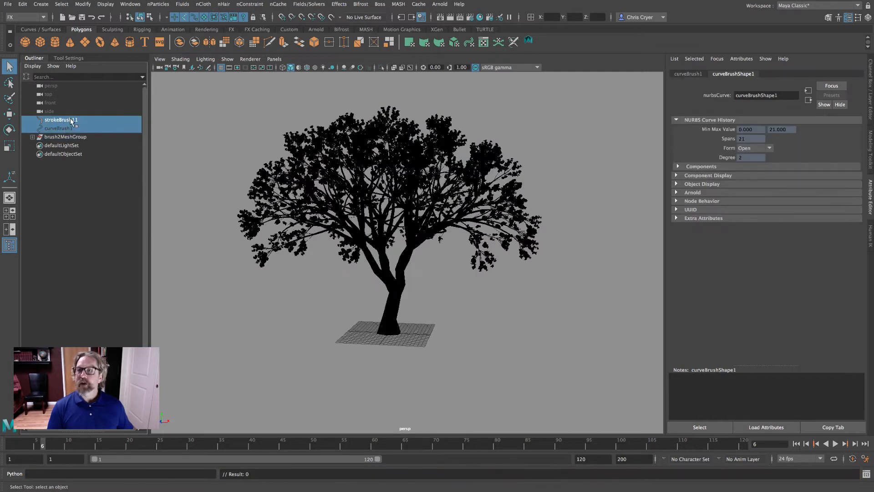
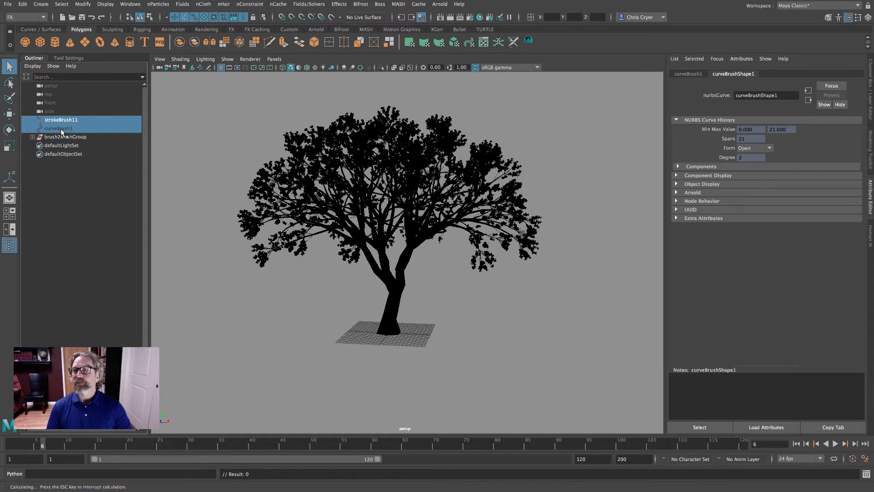
left_click(22, 4)
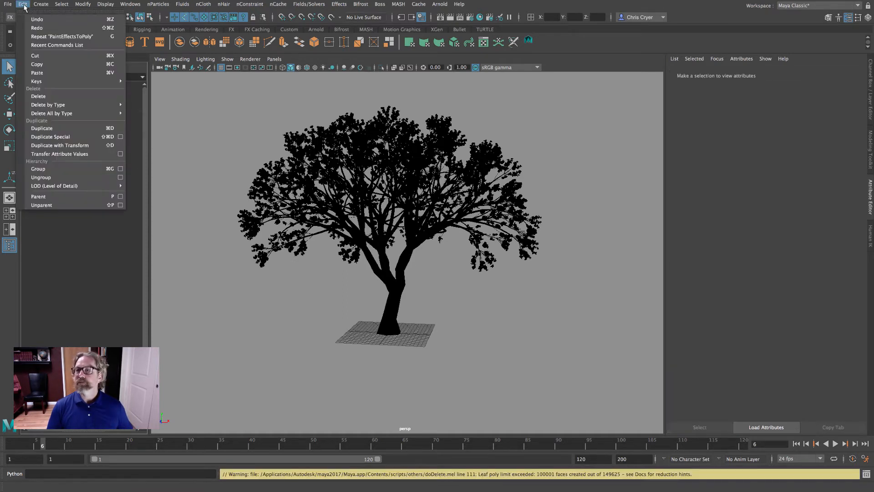
left_click(24, 5)
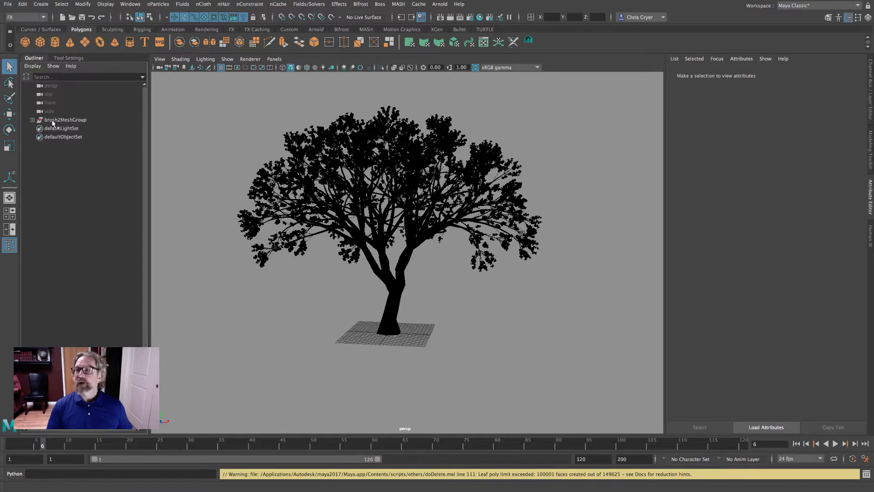
Select brush2MeshGroup and delete all construction history in the scene
left_click(52, 121)
left_click(22, 4)
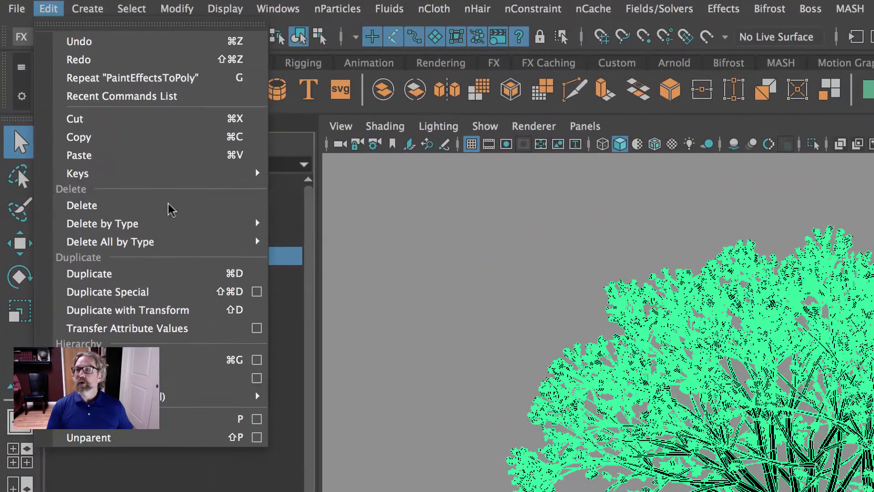
mouse_move(83, 115)
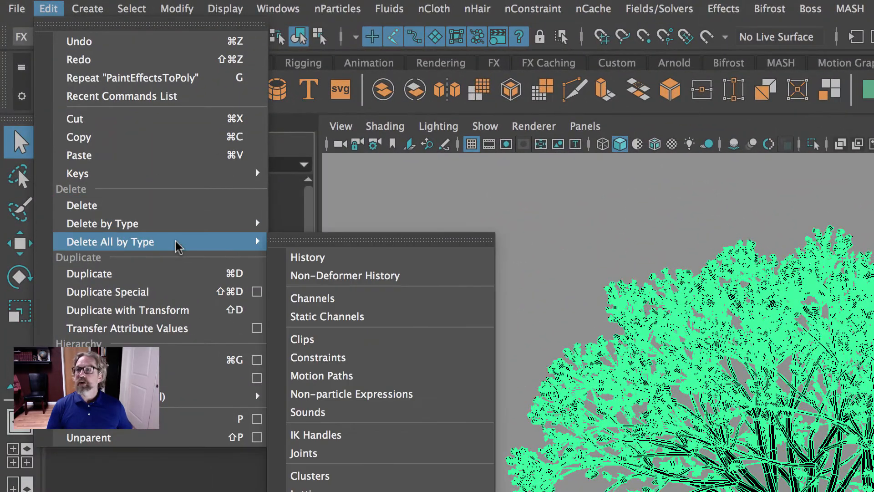
left_click(365, 257)
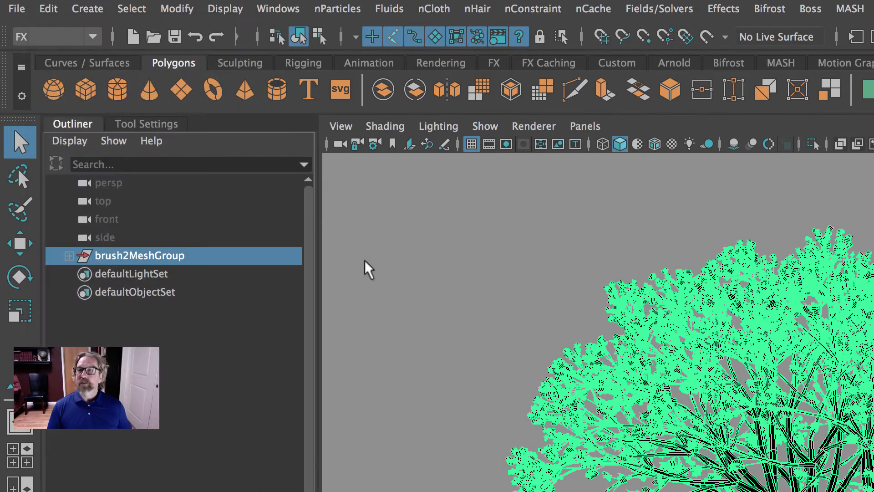
Expand brush2MeshGroup and inspect which parts of the tree the brush2Main and brush2Leaf meshes contain, then clear the selection
left_click(68, 256)
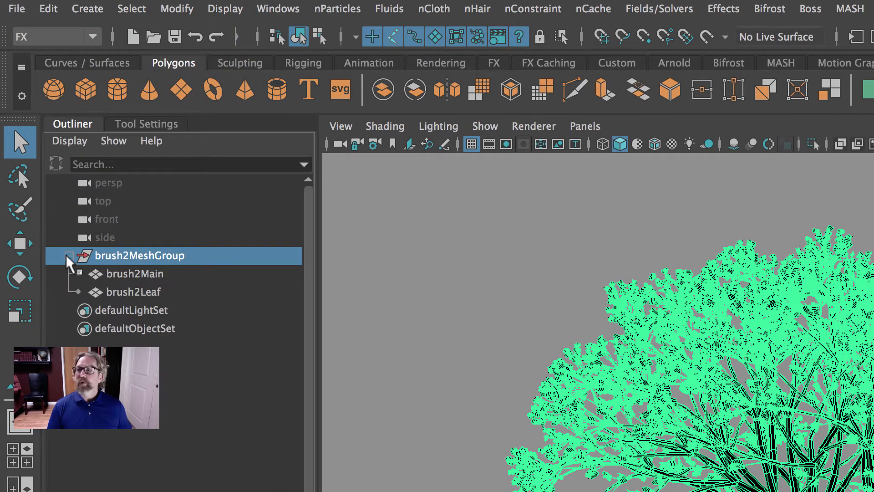
left_click(132, 274)
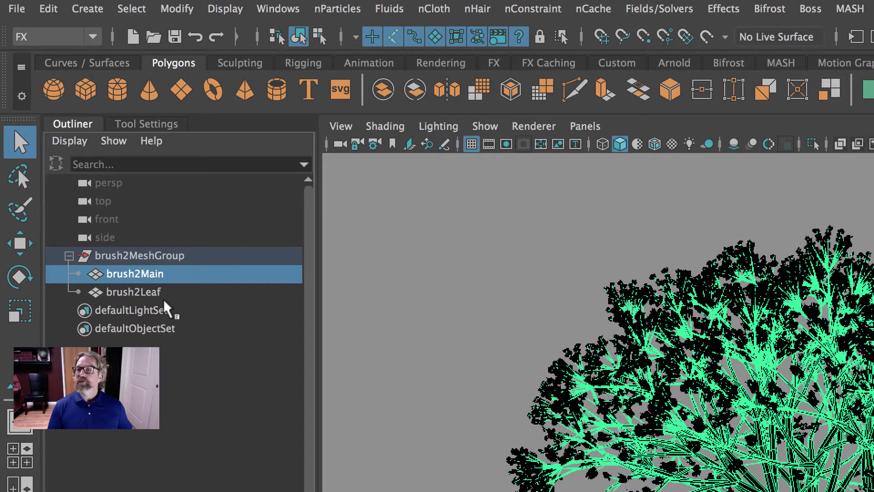
left_click(137, 294)
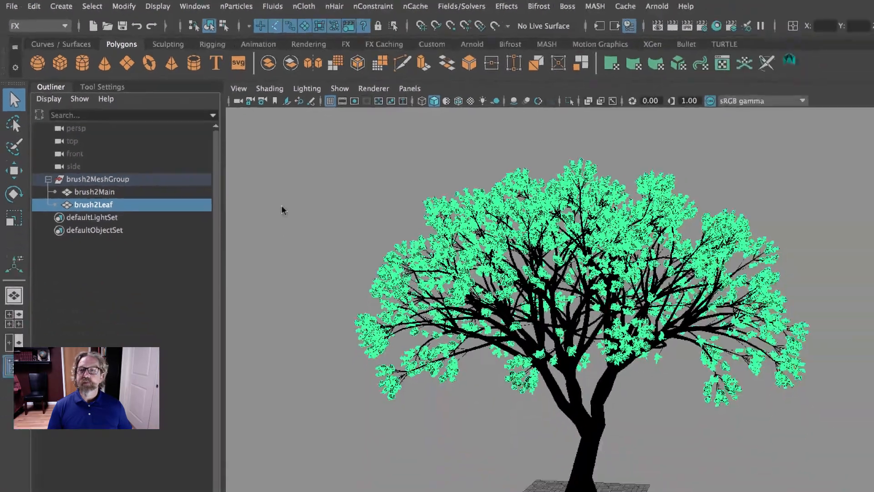
left_click(431, 293)
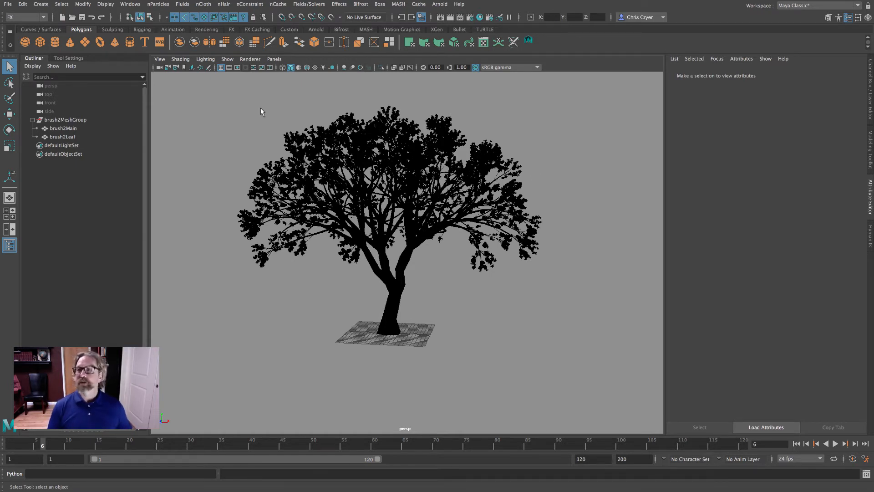
Set the persp camera's environment background color to white
left_click(46, 86)
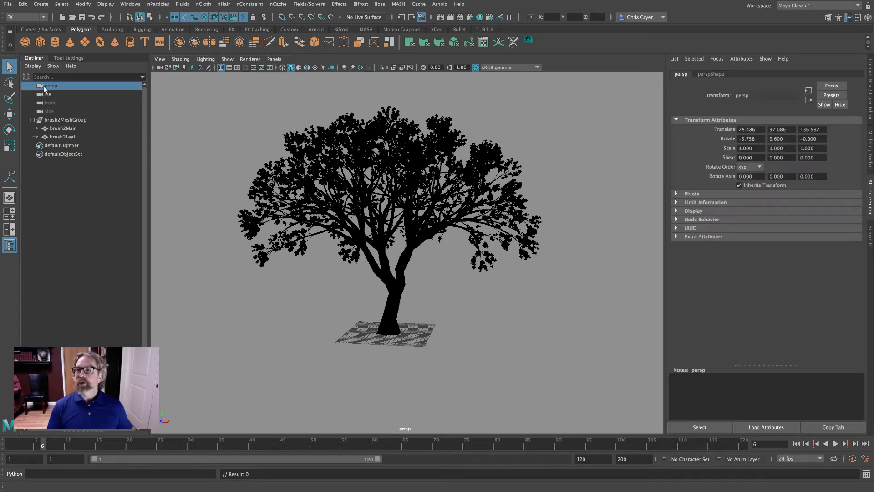
left_click(710, 74)
left_click(682, 260)
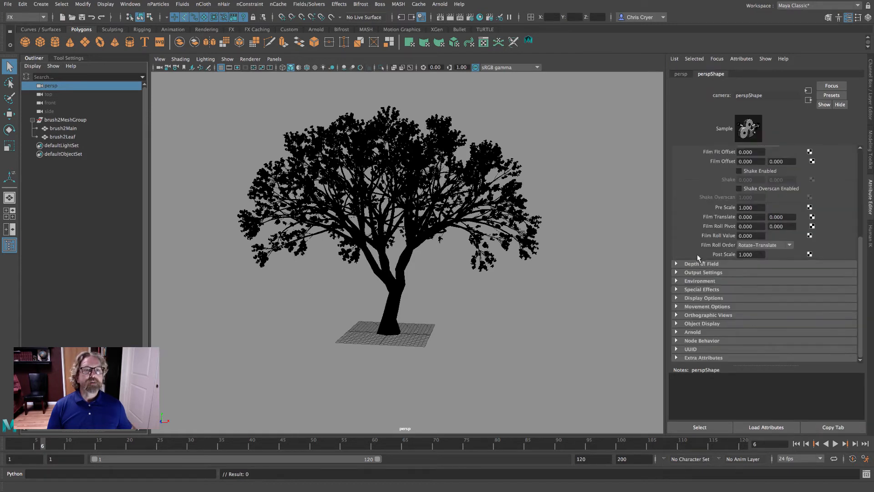
scroll(765, 246, "up", 5)
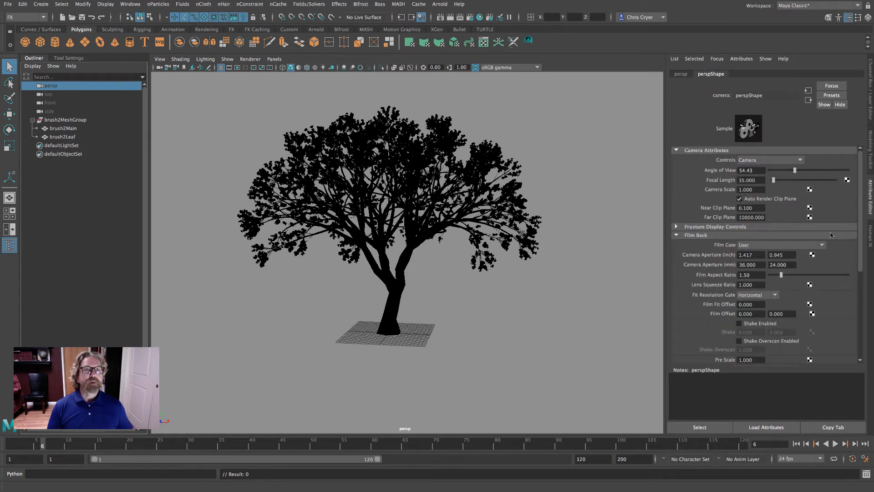
left_click(677, 236)
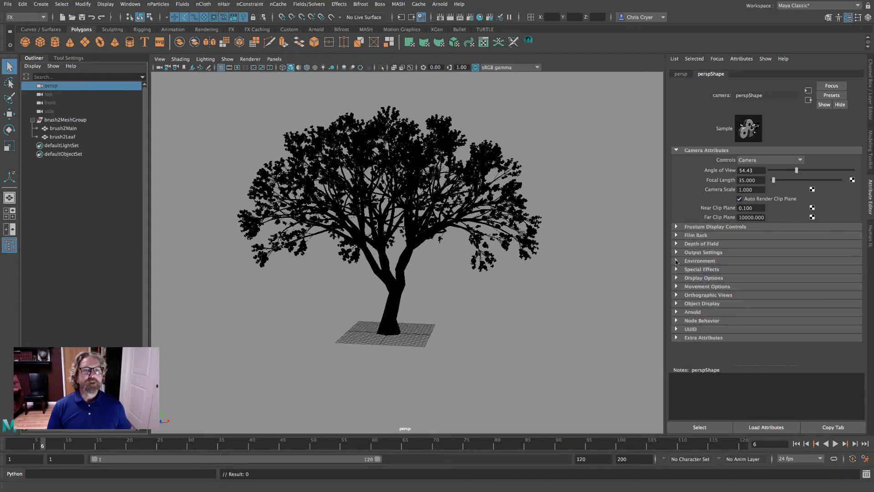
left_click(676, 261)
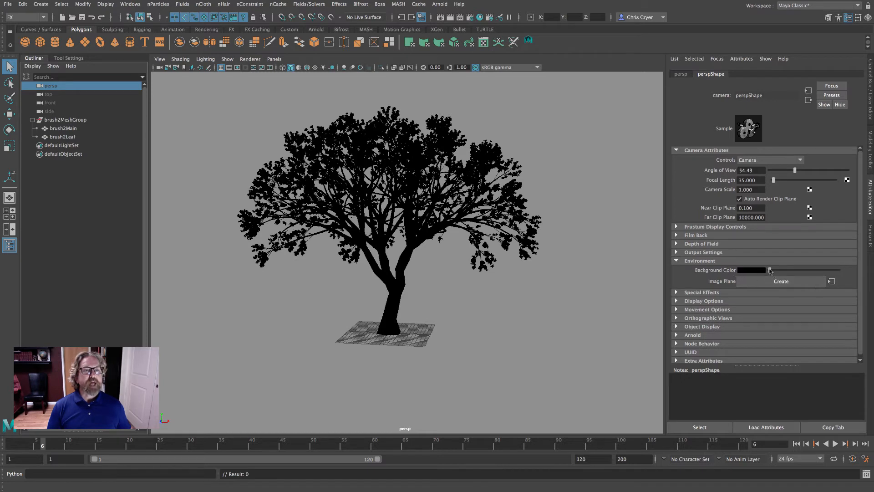
left_click_drag(769, 270, 840, 270)
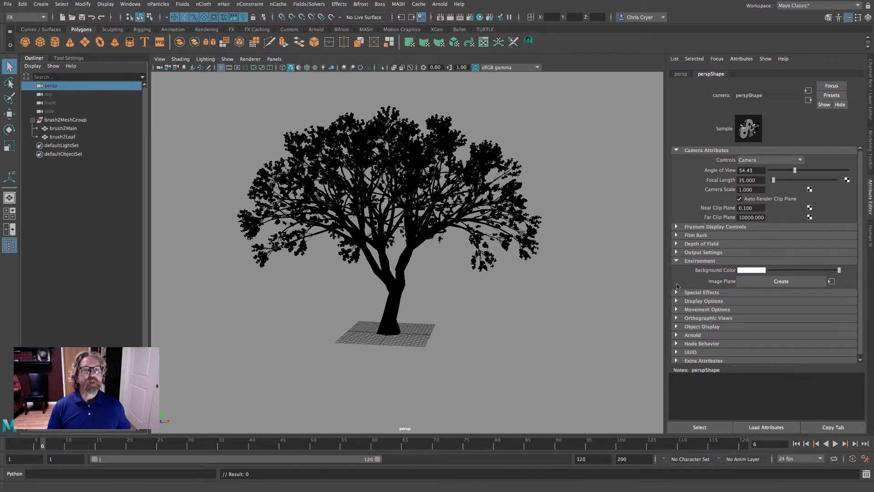
Render the tree with the Maya Software renderer to check it against the white background, then close the render
left_click(451, 18)
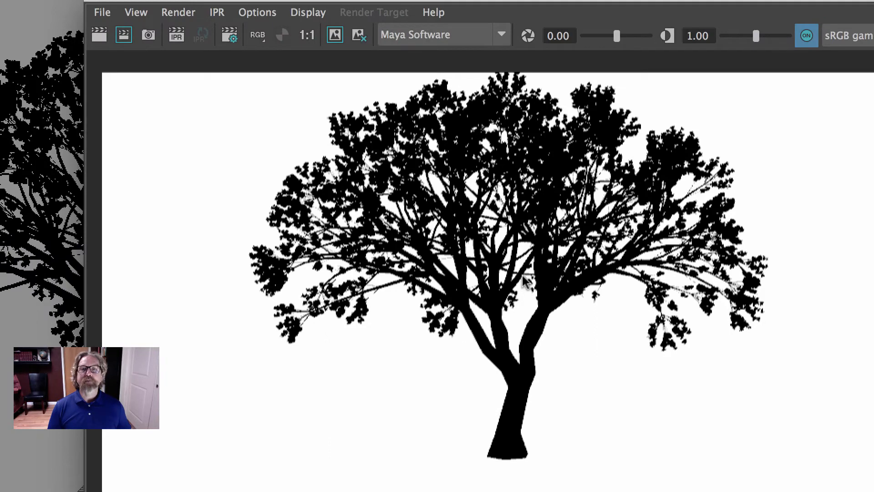
left_click(426, 36)
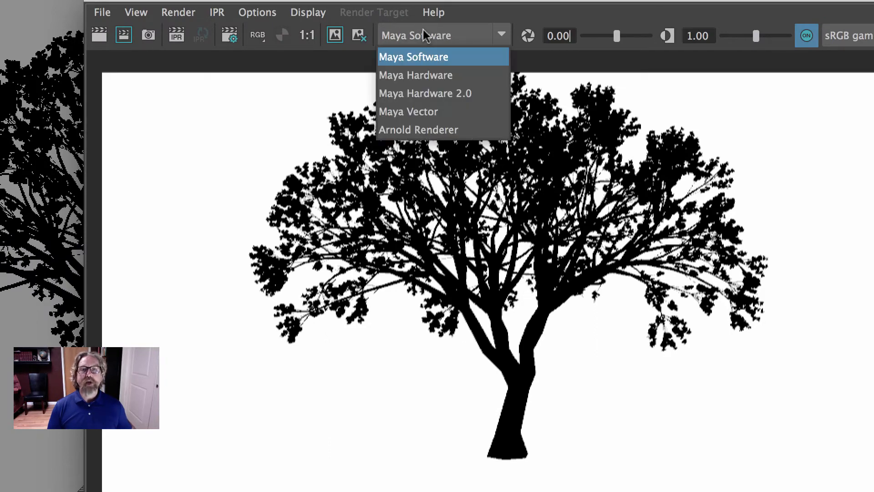
left_click(412, 59)
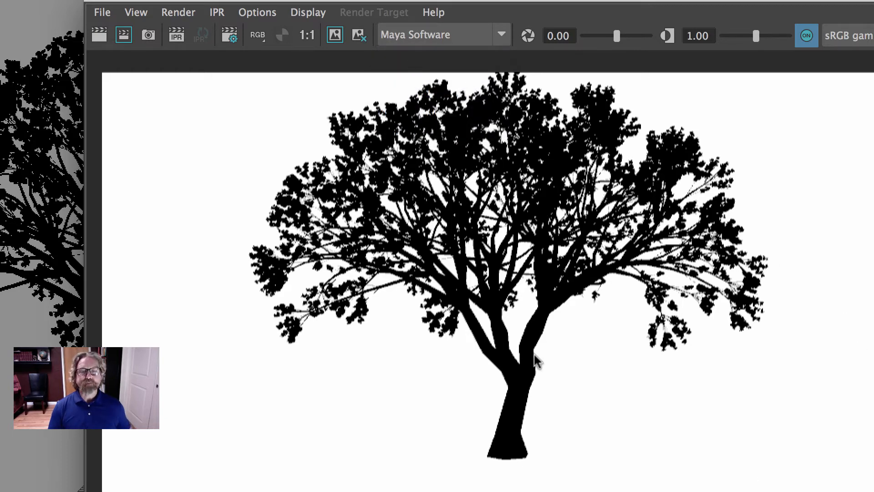
left_click(95, 0)
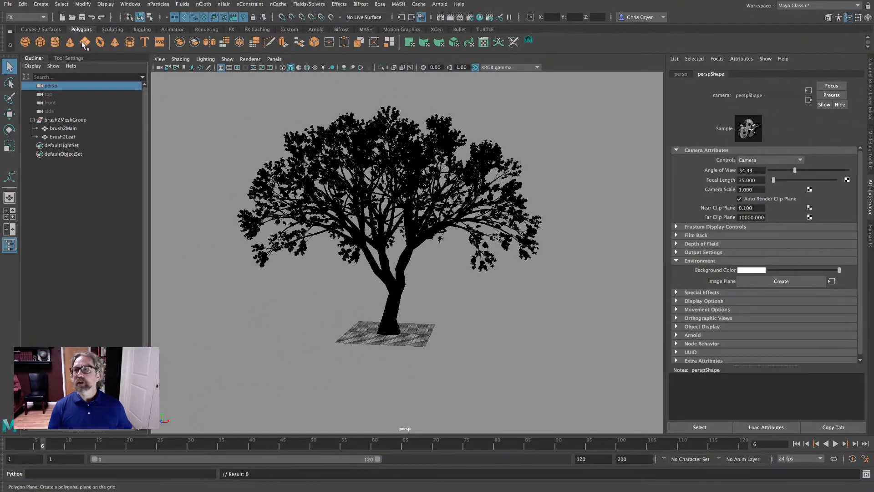
Create a polygon plane on the grid and scale it uniformly to about 270 as a ground surface under the tree
left_click(9, 145)
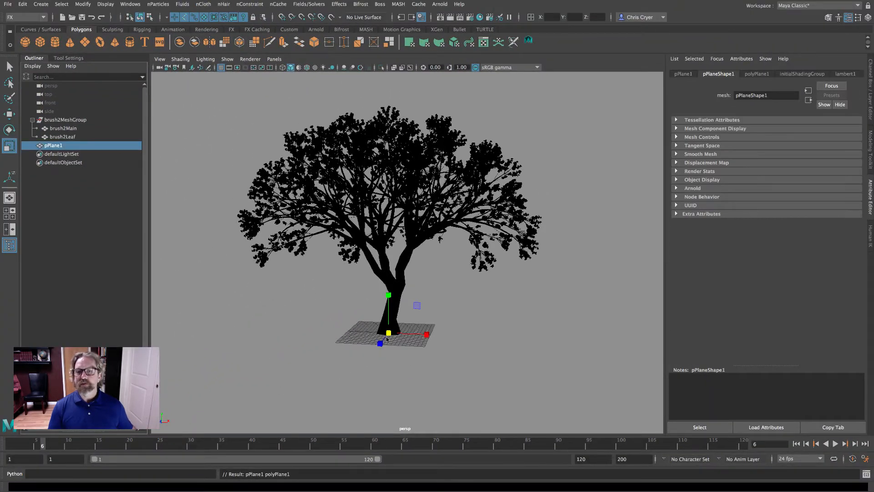
left_click_drag(389, 333, 662, 404)
left_click_drag(388, 333, 654, 367)
left_click(871, 112)
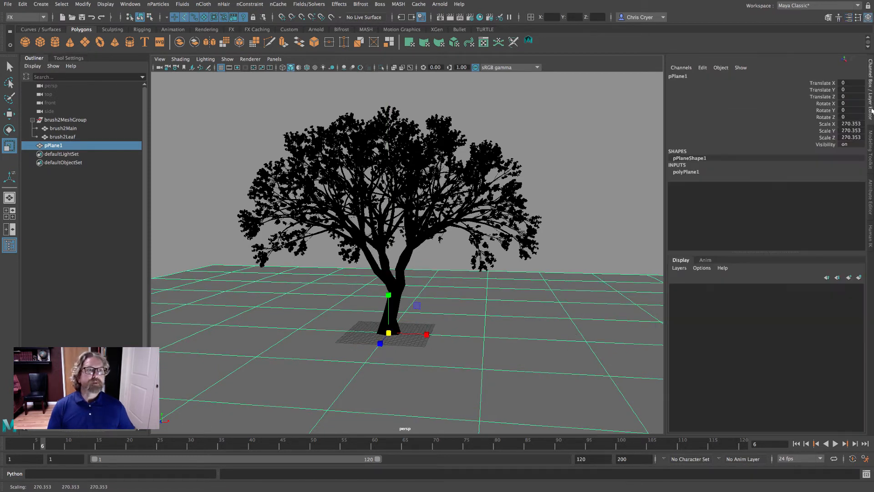
left_click_drag(853, 136, 851, 123)
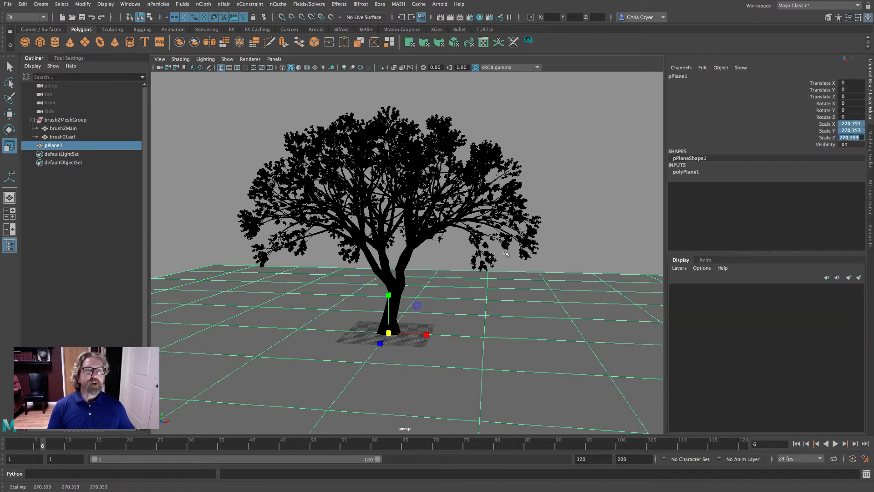
Scale the whole brush2MeshGroup tree down uniformly to about 0.247 so it fits on the ground plane
left_click(65, 119)
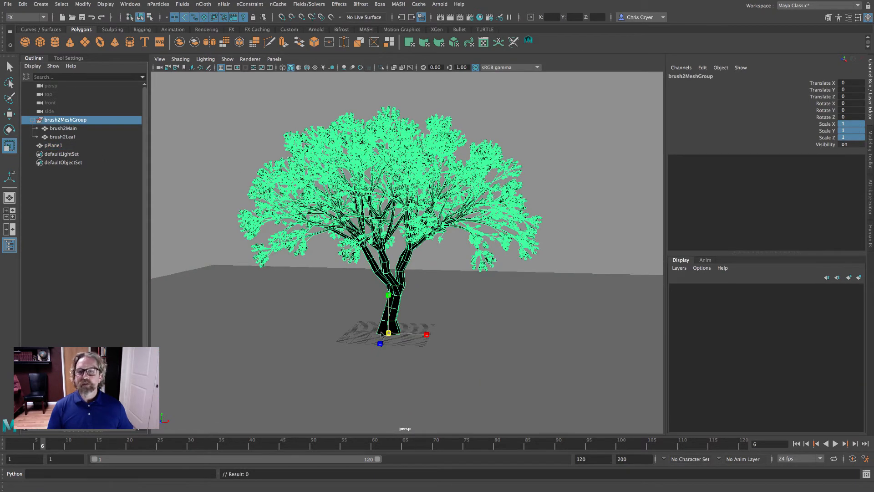
left_click_drag(382, 334, 164, 335)
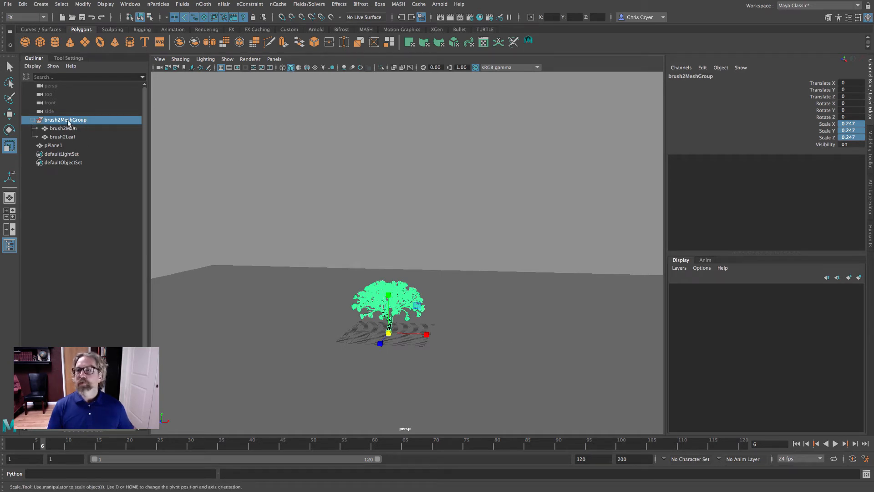
left_click(286, 305)
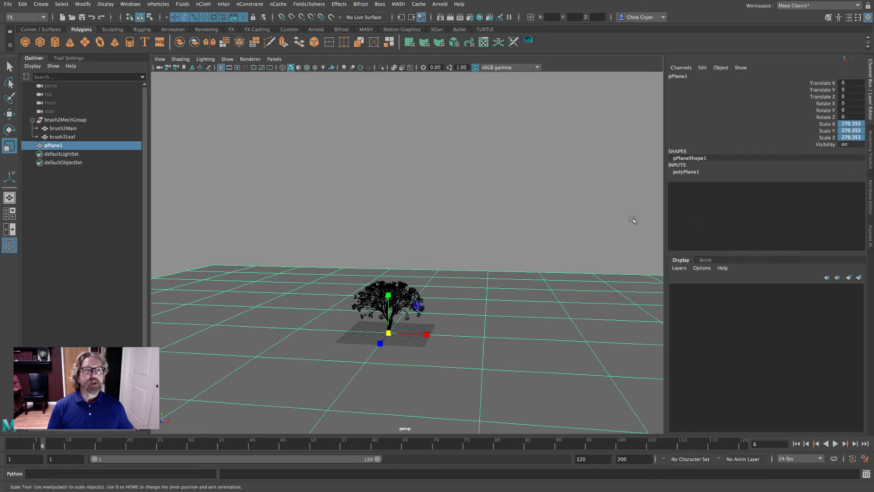
Frame the smaller tree on the ground plane with the horizon in view, render a test image and close it
left_click_drag(513, 182, 496, 209, "alt")
middle_click_drag(496, 210, 510, 144, "alt")
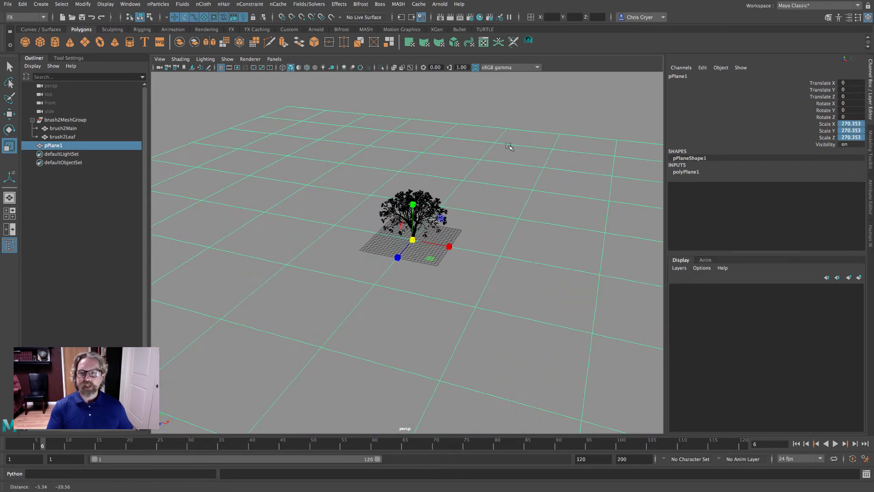
right_click_drag(510, 145, 770, 213, "alt")
left_click_drag(537, 273, 547, 218, "alt")
left_click(548, 218)
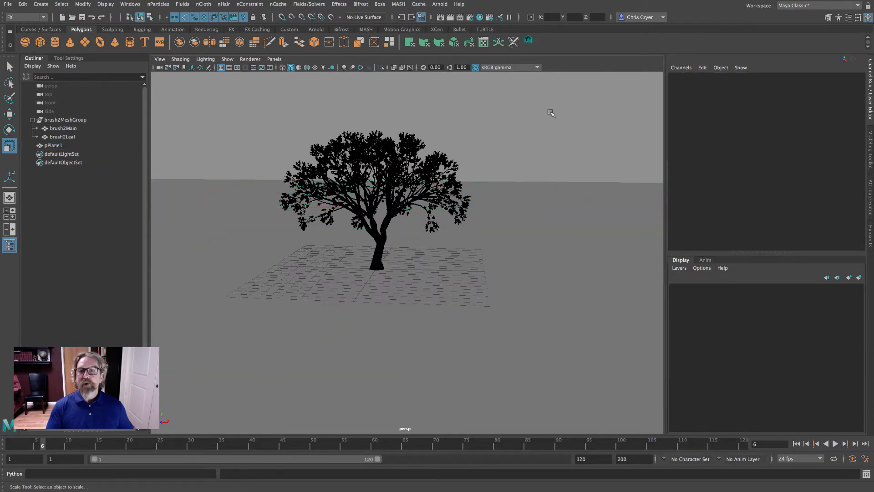
left_click(449, 17)
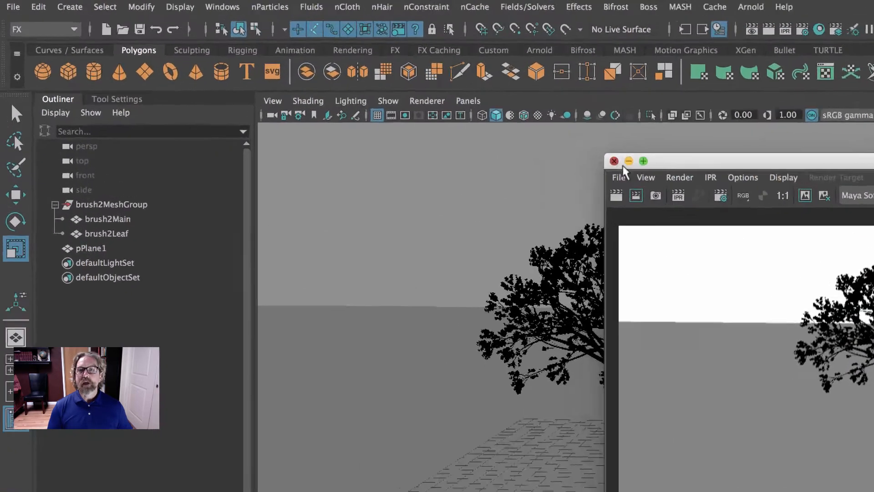
left_click(359, 95)
Create a directional light in the scene
left_click(89, 11)
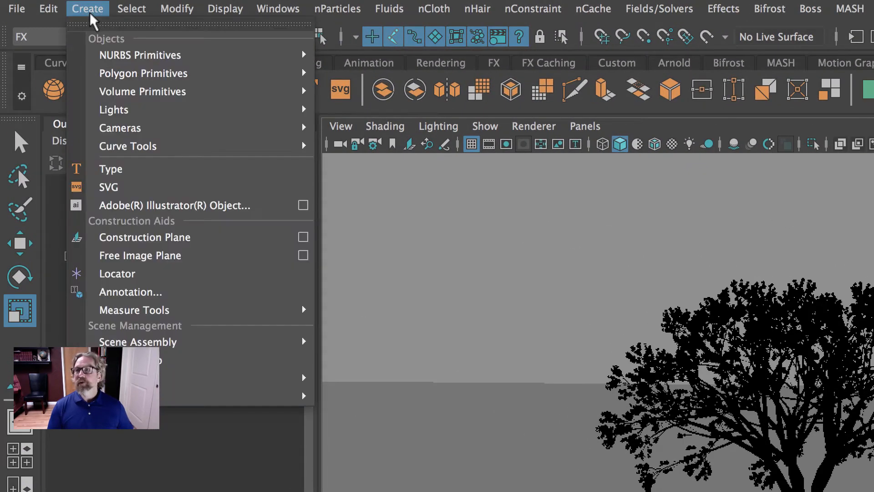
mouse_move(296, 109)
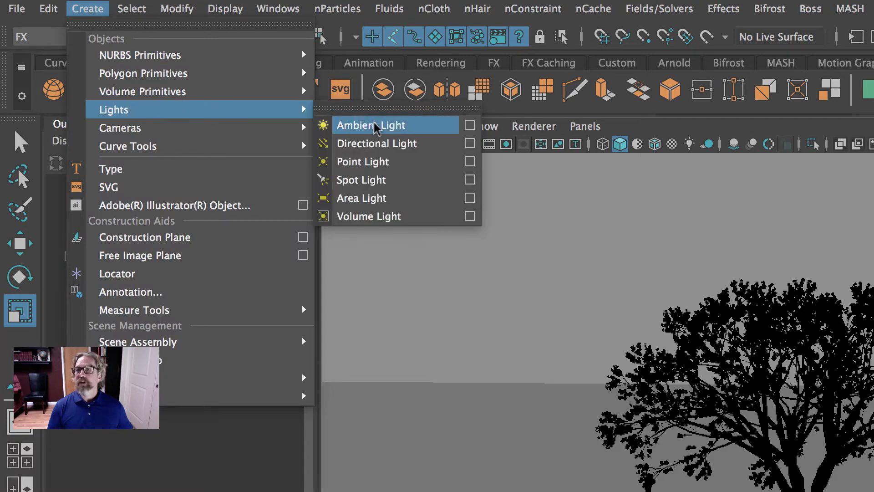
left_click(384, 143)
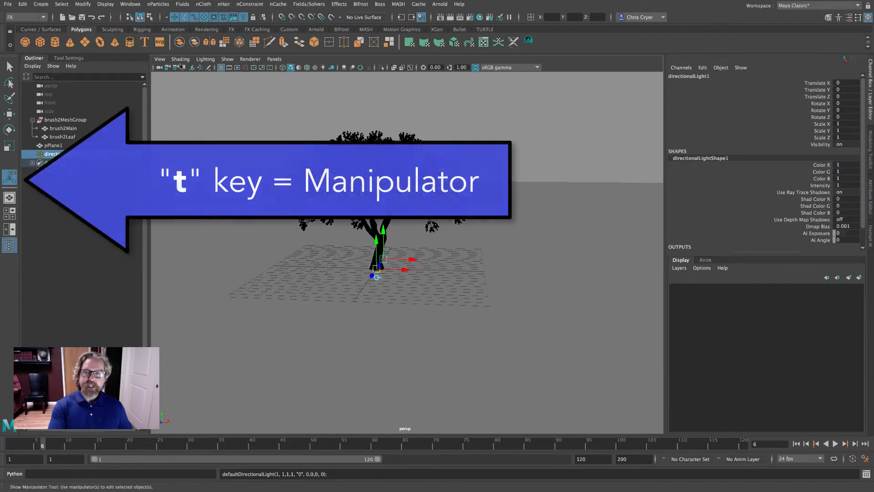
With the light's manipulator in wireframe display, move its origin to about Y 5.1, Z 17.5 and shift its aim point sideways along X
key("t")
key("4")
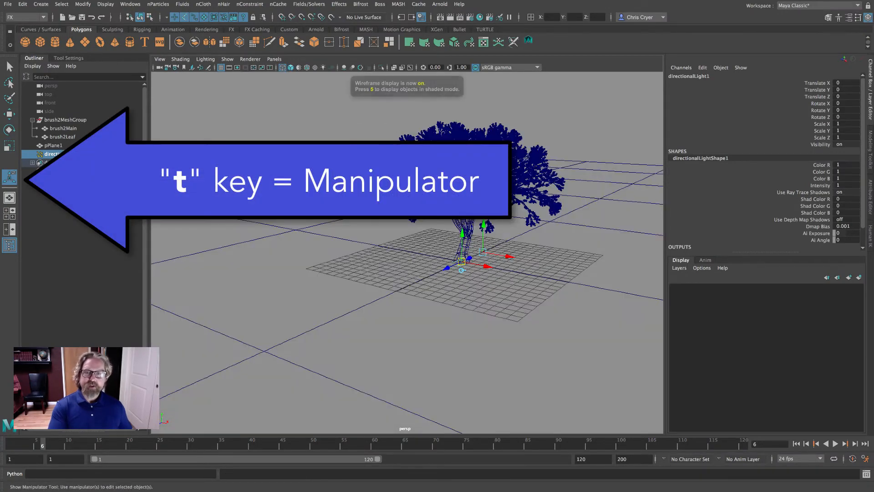
left_click_drag(447, 268, 335, 313)
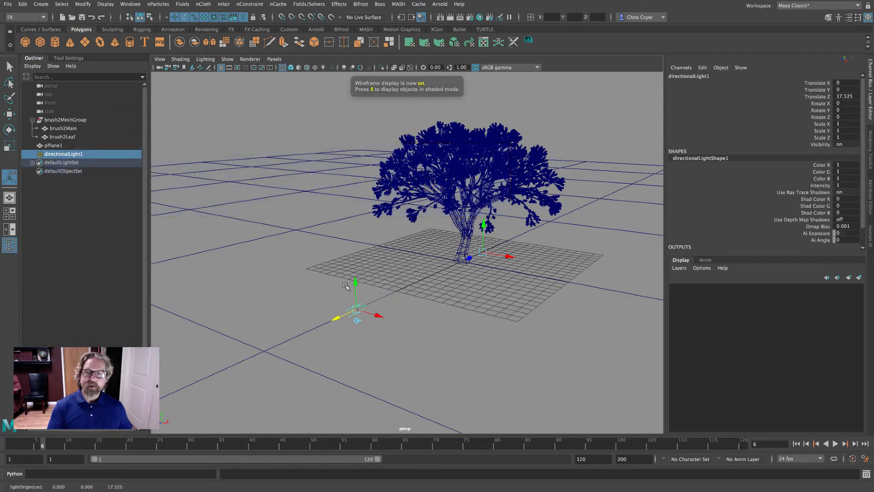
left_click_drag(352, 285, 353, 225)
left_click_drag(377, 291, 323, 295, "alt")
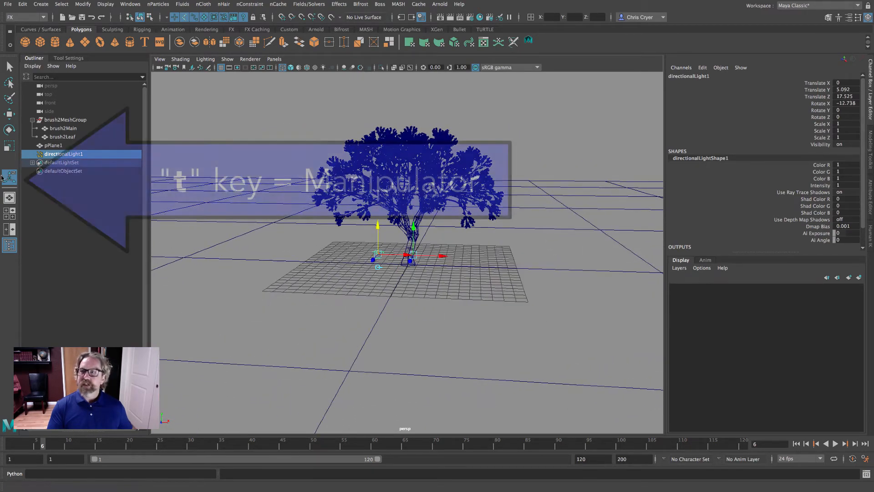
mouse_move(519, 248)
left_mouse_down("alt")
mouse_move(488, 257)
mouse_move(510, 260)
left_mouse_up("alt")
left_click_drag(397, 262, 441, 275, "alt")
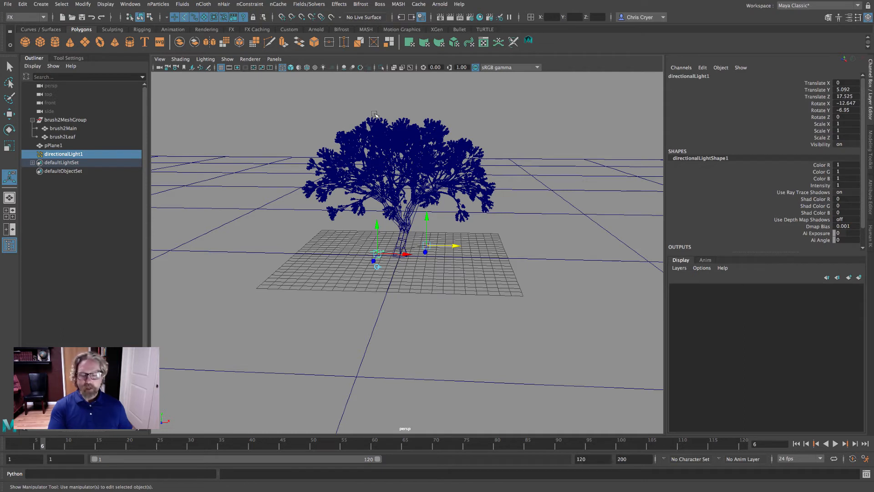
Return the viewport to shaded display and turn on scene lighting and shadows
key("5")
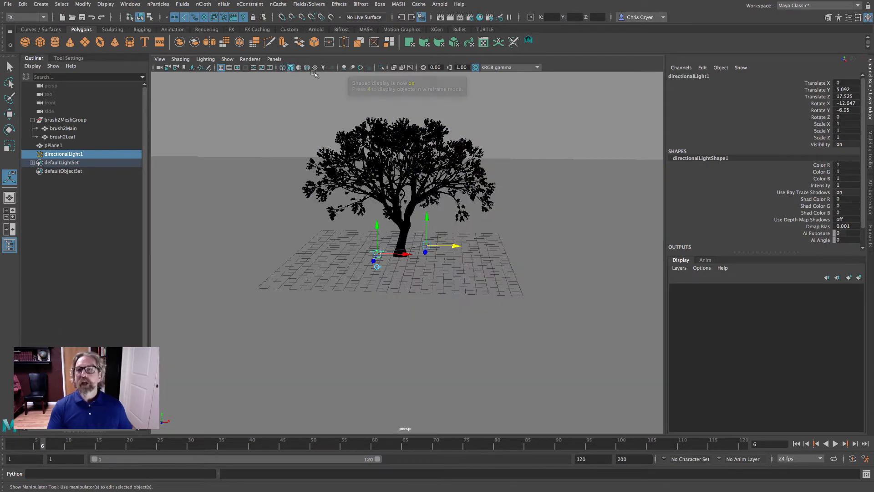
left_click_drag(318, 72, 318, 69, "alt")
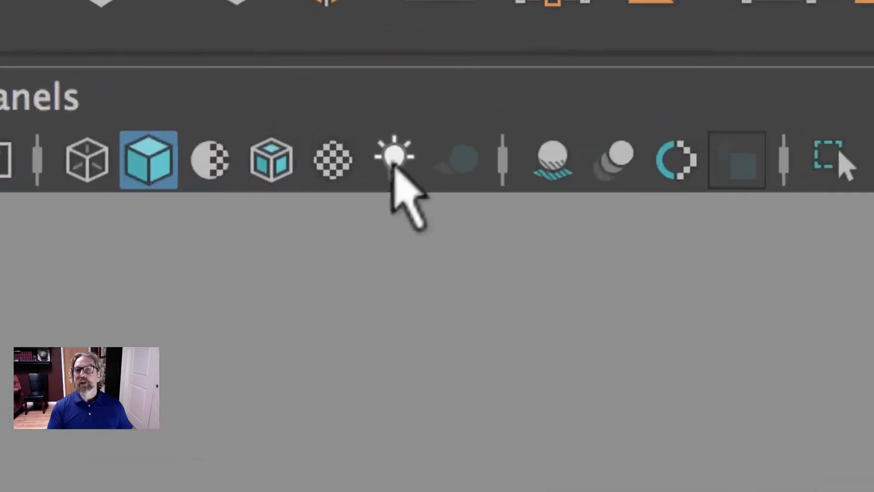
left_click(323, 67)
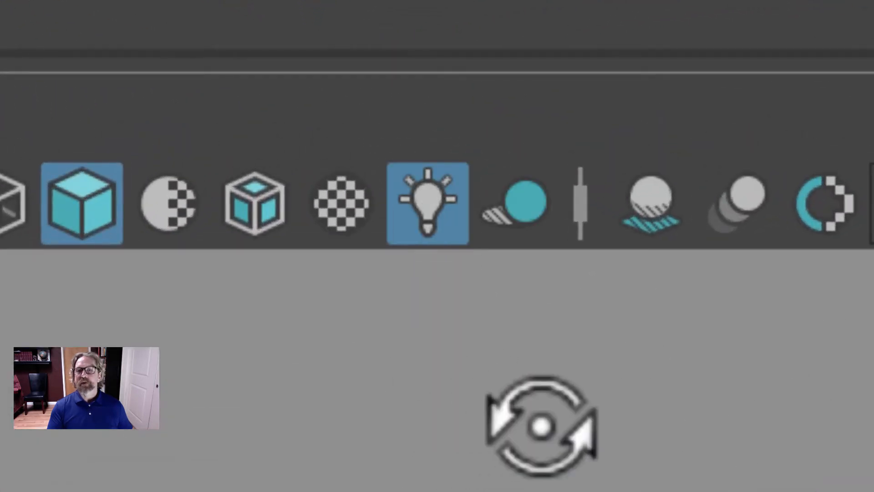
left_click(509, 199)
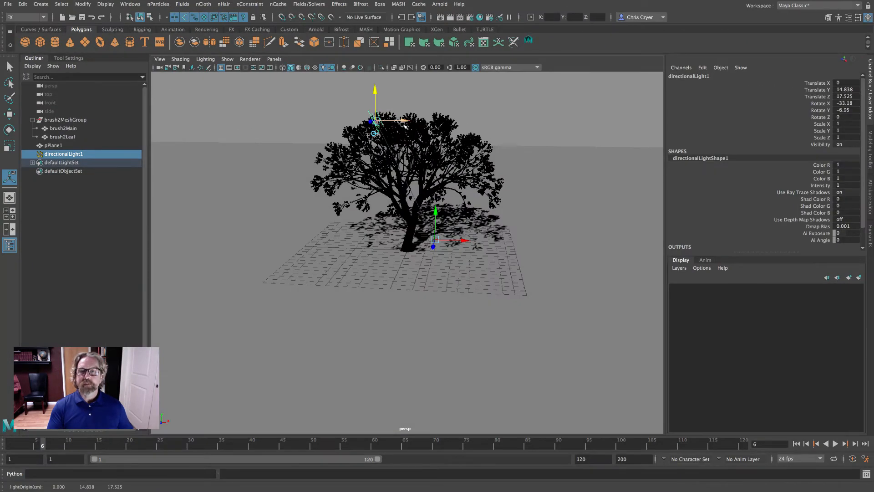
Move the directional light's origin to one side of the tree, at about X 19.4, Y 16, Z 14.9
left_click_drag(403, 123, 591, 124)
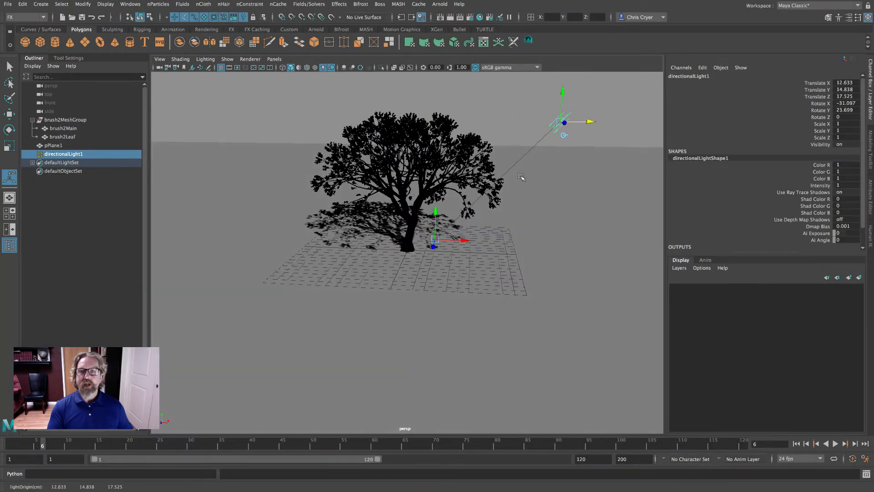
left_click_drag(506, 204, 515, 202, "alt")
middle_click_drag(516, 202, 550, 223, "alt")
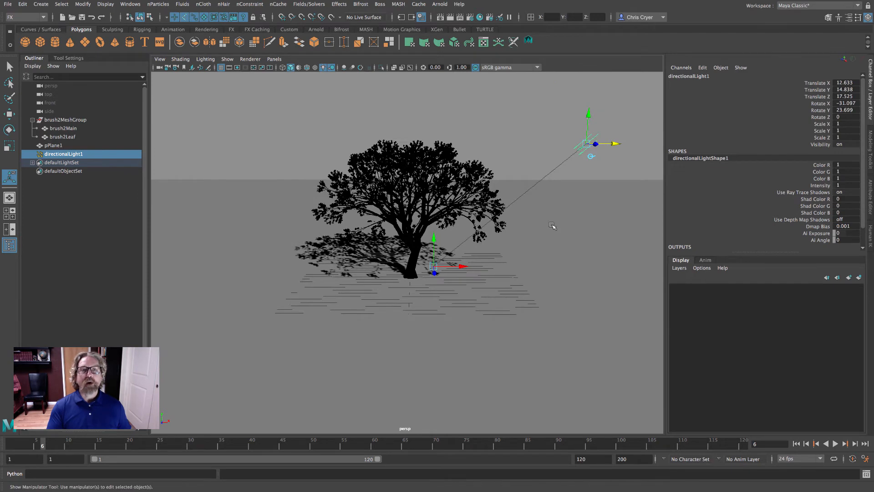
left_click_drag(589, 110, 599, 90)
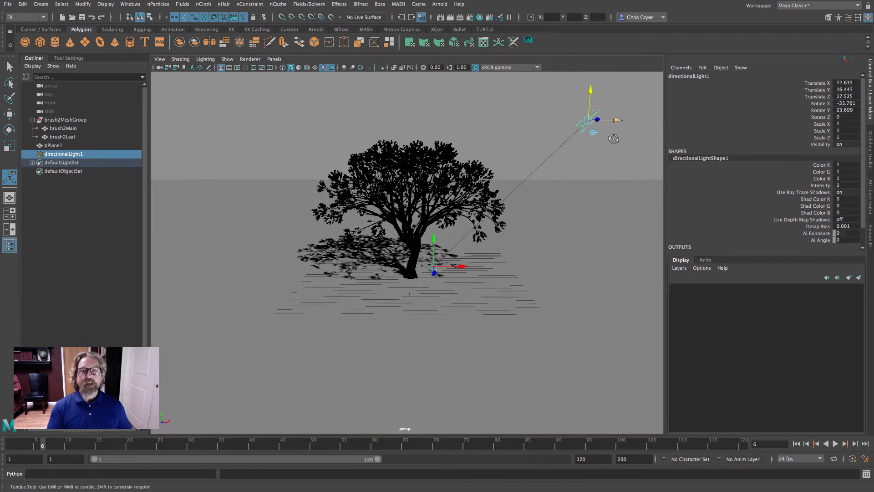
right_click_drag(614, 132, 459, 138, "alt")
left_click_drag(457, 137, 422, 185, "alt")
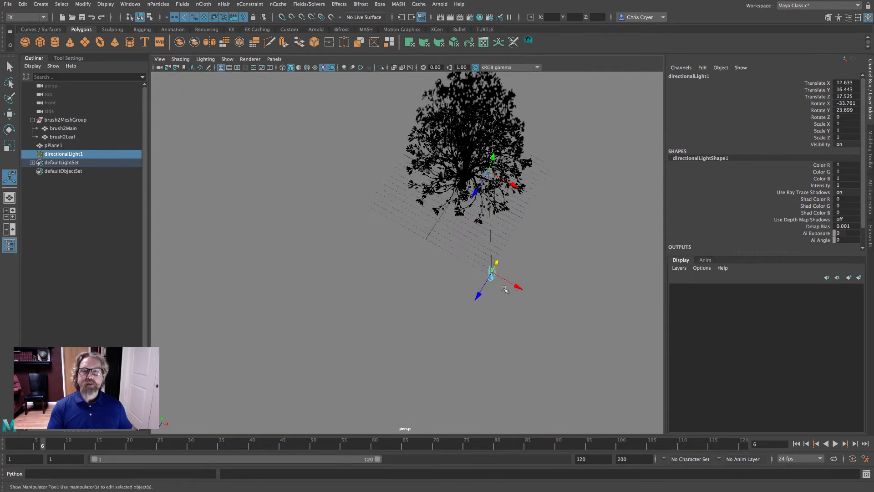
left_click_drag(493, 275, 549, 284)
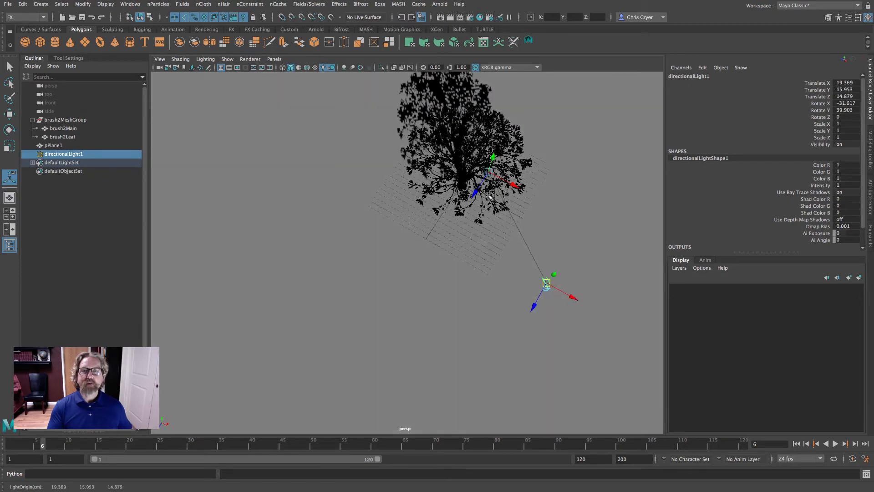
Move the directional light's aim point to the base of the trunk and its origin to about X 15.7, Y 15.1, Z 19.7
left_click_drag(488, 176, 467, 184)
left_click_drag(547, 284, 504, 303)
left_click_drag(505, 303, 488, 292, "alt")
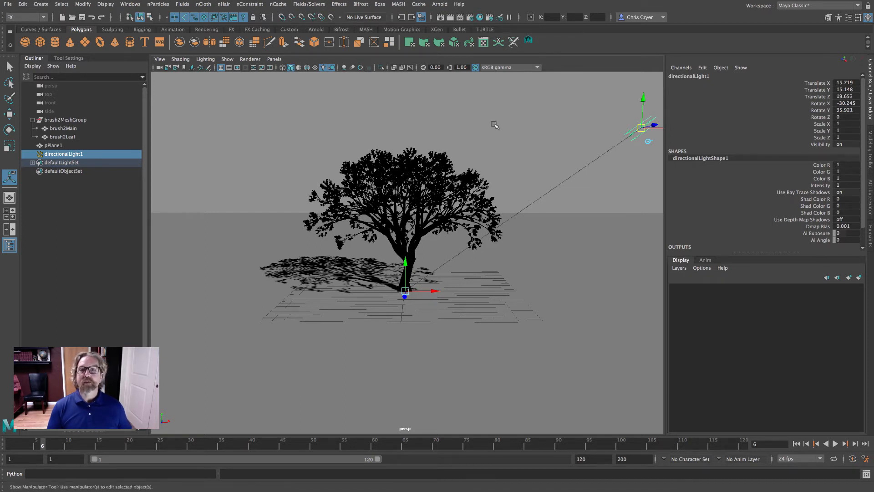
Test-render the frame and examine the directional light's depth map and raytrace shadow attributes
left_click(451, 19)
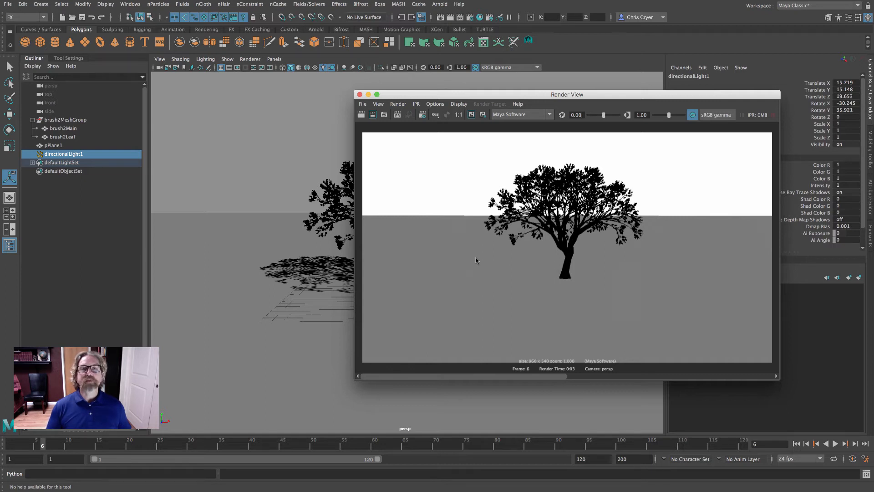
left_click(360, 94)
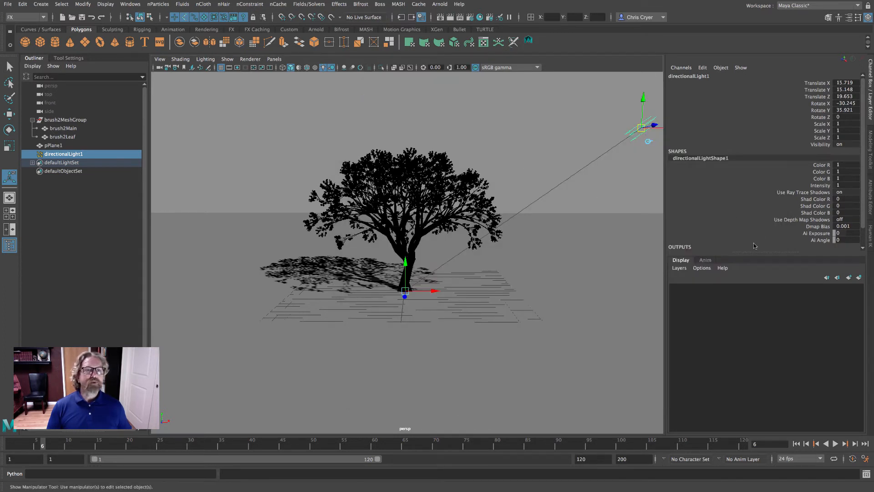
left_click(871, 190)
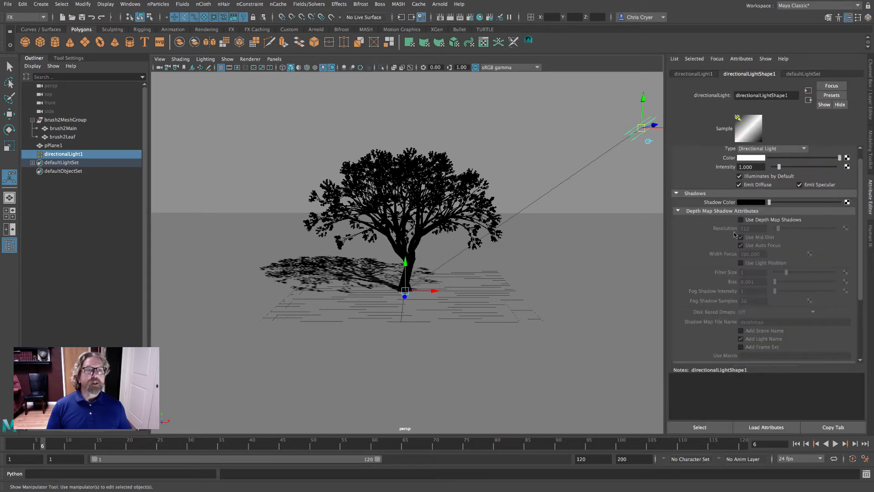
scroll(733, 234, "up", 1)
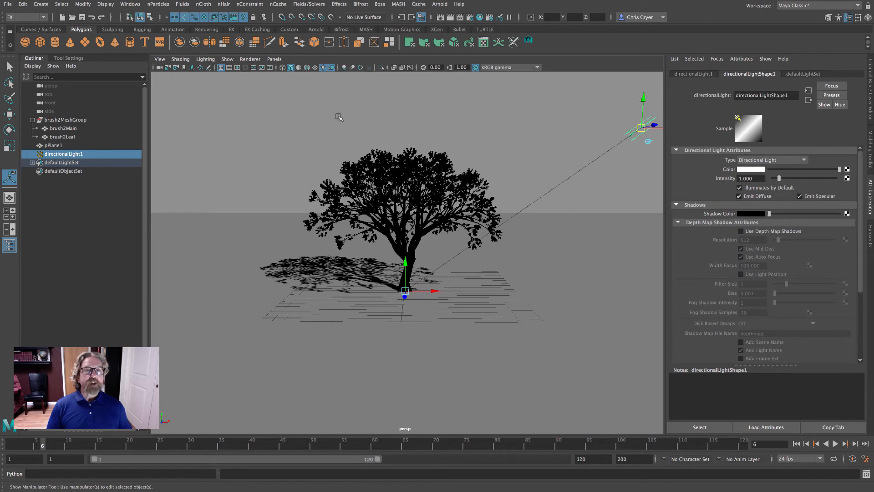
left_click(276, 108)
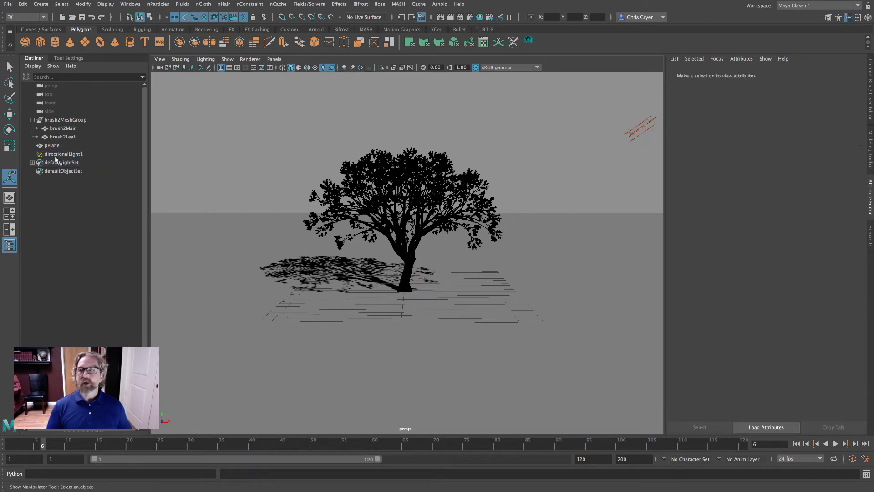
left_click(54, 155)
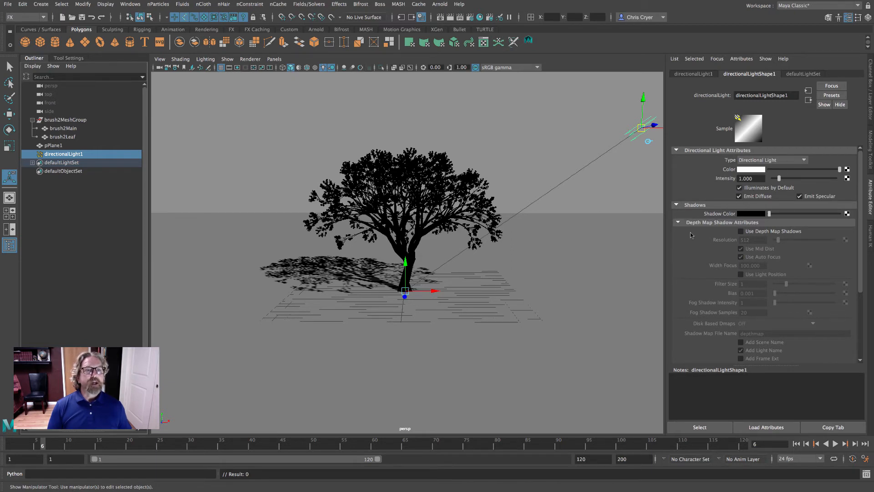
scroll(729, 250, "down", 5)
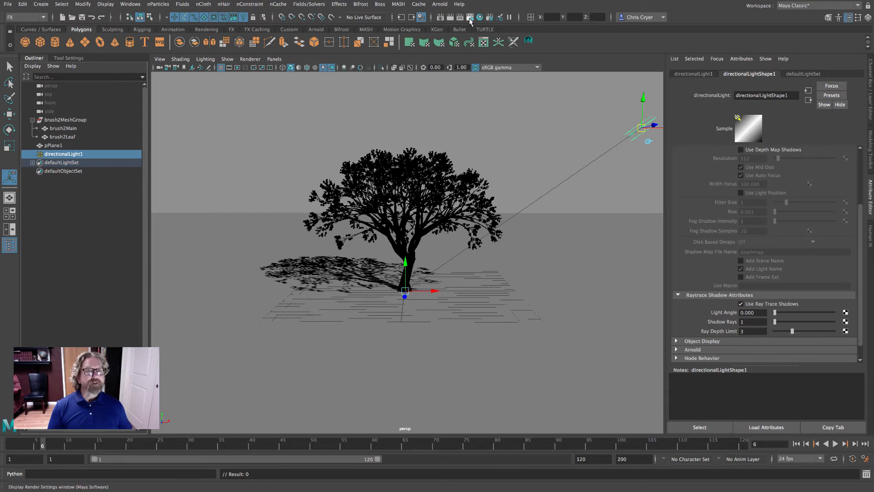
left_click(440, 17)
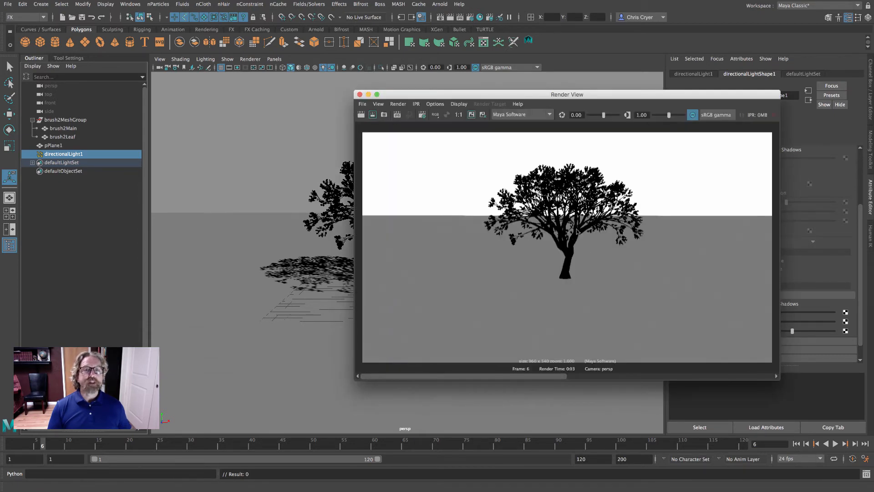
left_click(360, 94)
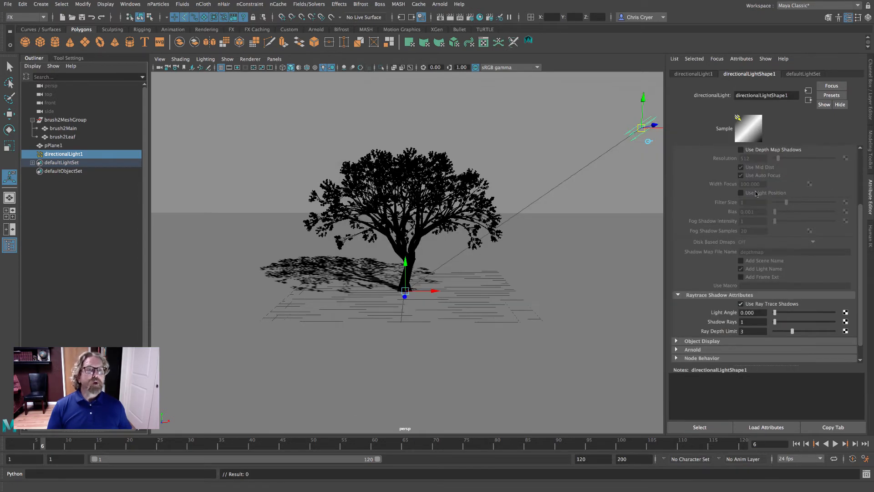
Enable depth map shadows on the directional light with resolution 8192 and filter size 5, and test-render the frame
scroll(755, 193, "up", 3)
left_click(740, 219)
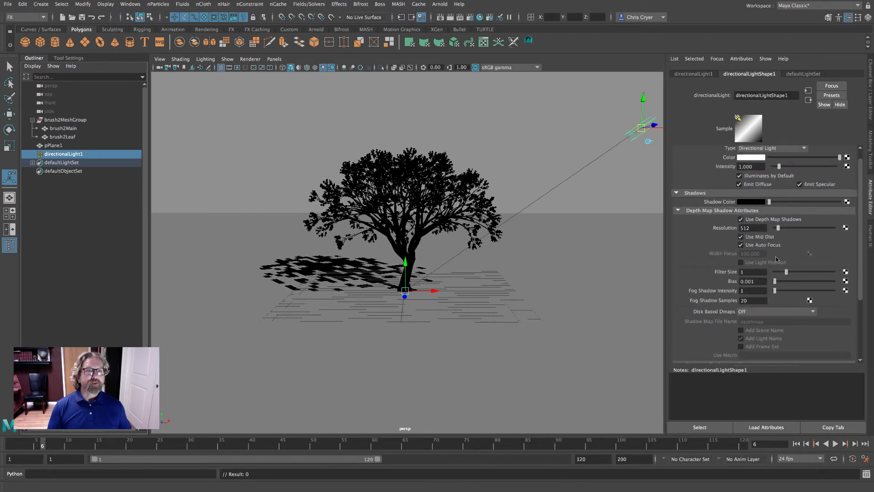
double_click(748, 228)
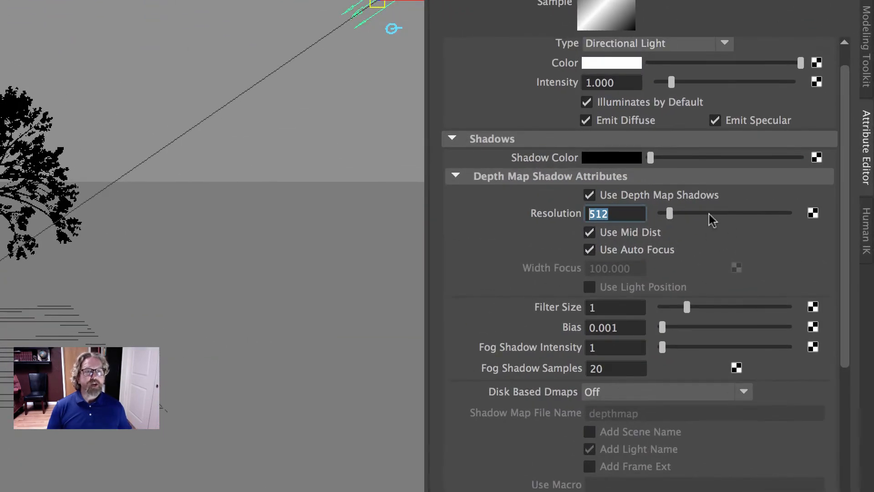
type("8192")
key("Return")
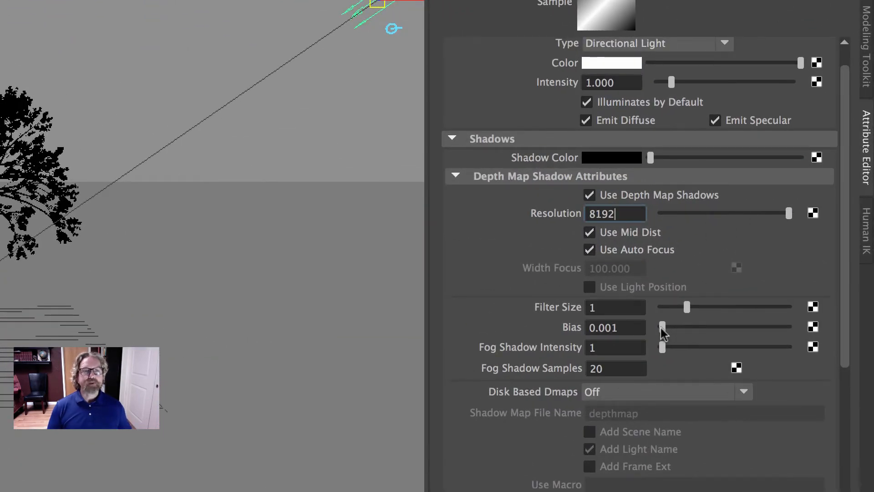
left_click_drag(685, 306, 872, 305)
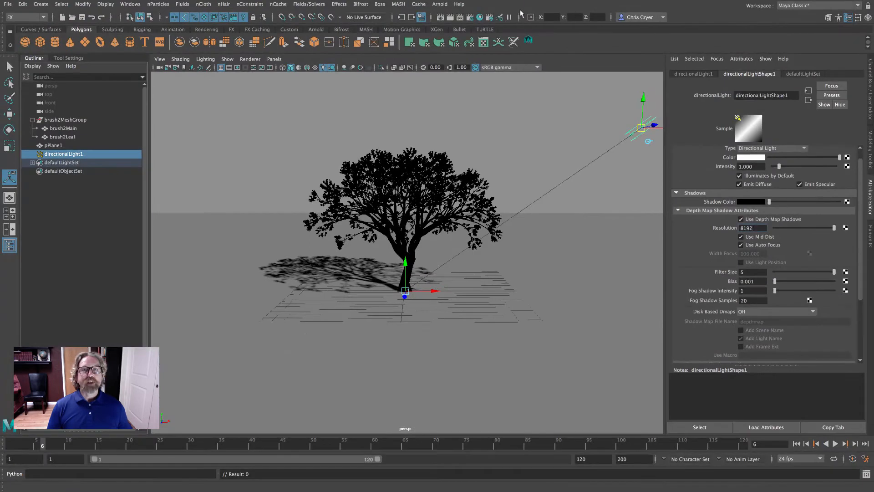
left_click(450, 17)
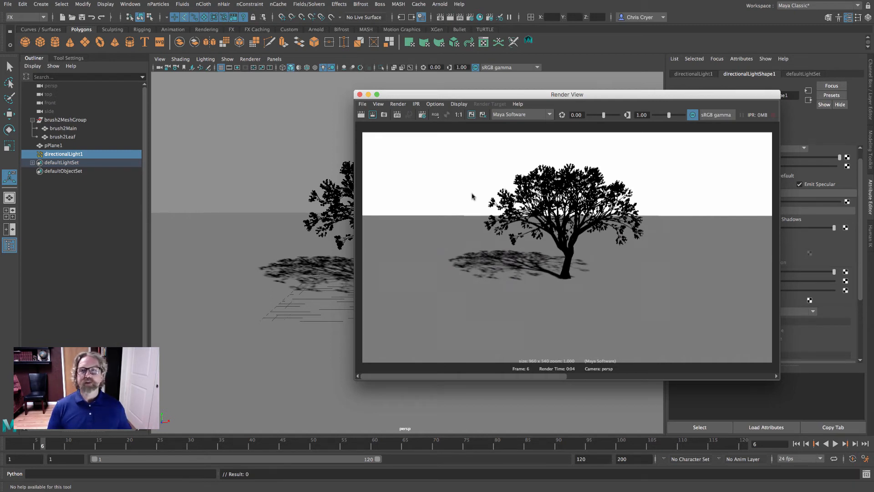
left_click(359, 96)
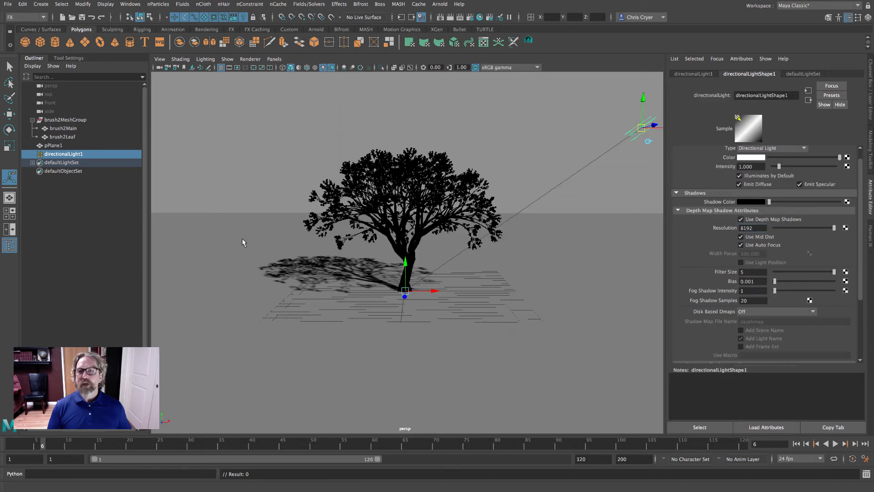
Assign a new Lambert material with a pure white color to the ground plane and test-render the frame
left_click(260, 242)
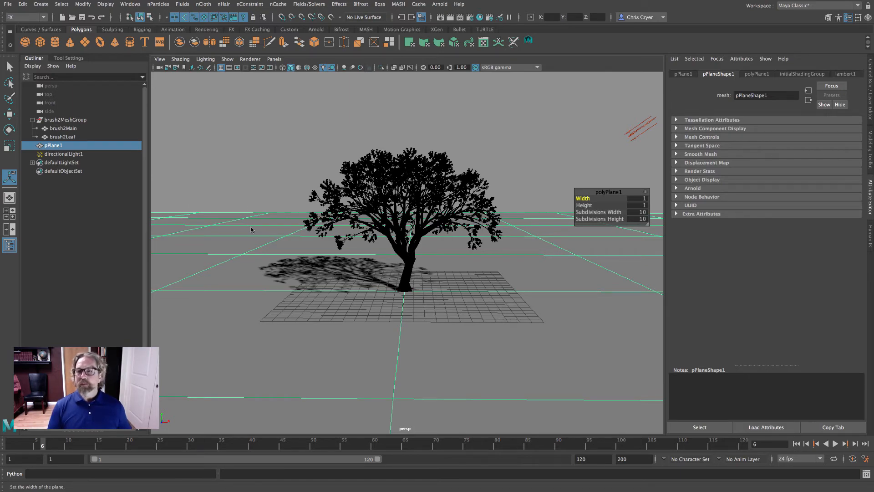
right_click(251, 229)
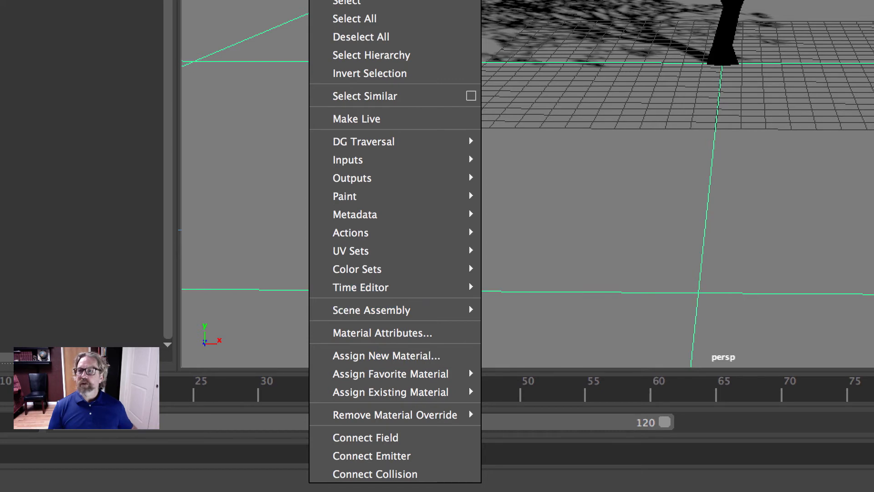
left_click(381, 357)
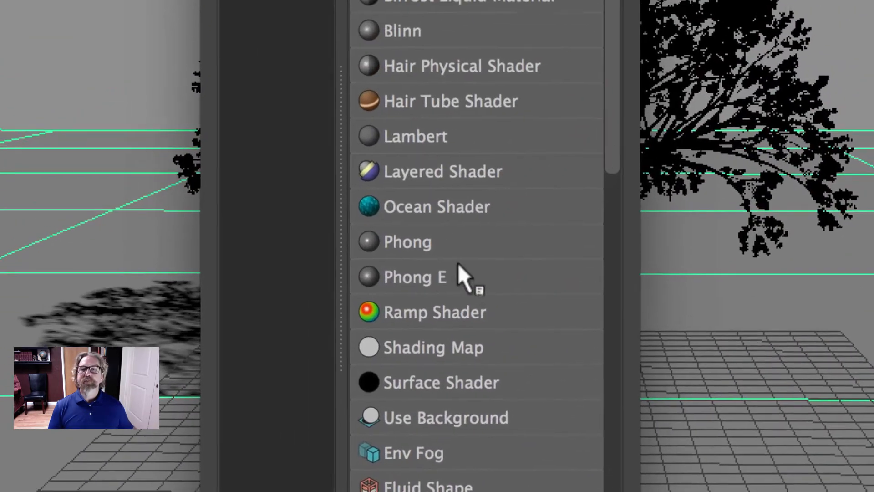
left_click(439, 136)
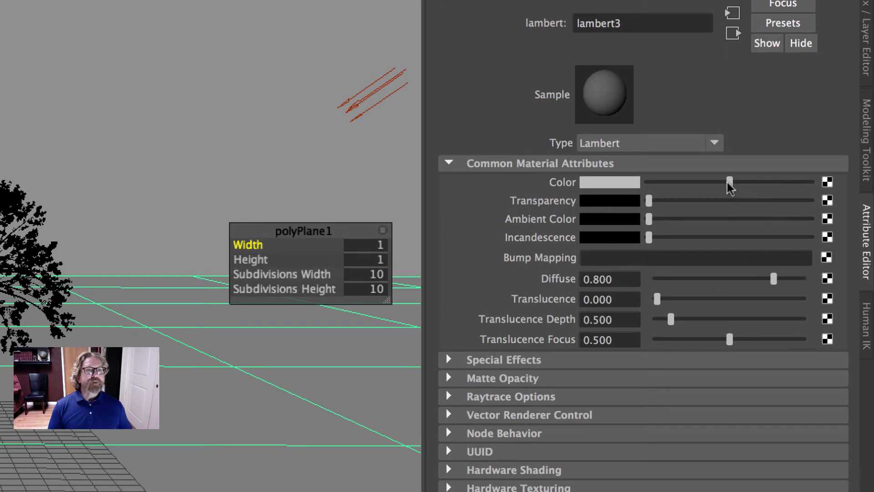
left_click_drag(729, 182, 811, 182)
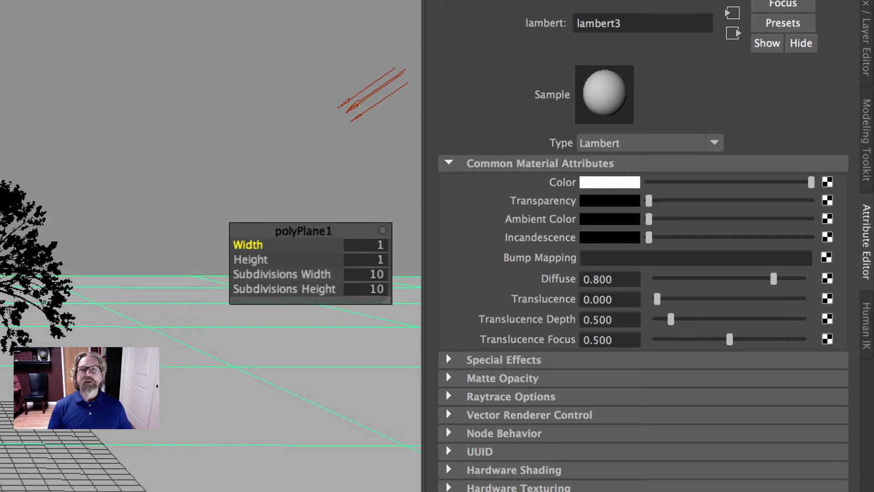
left_click(450, 16)
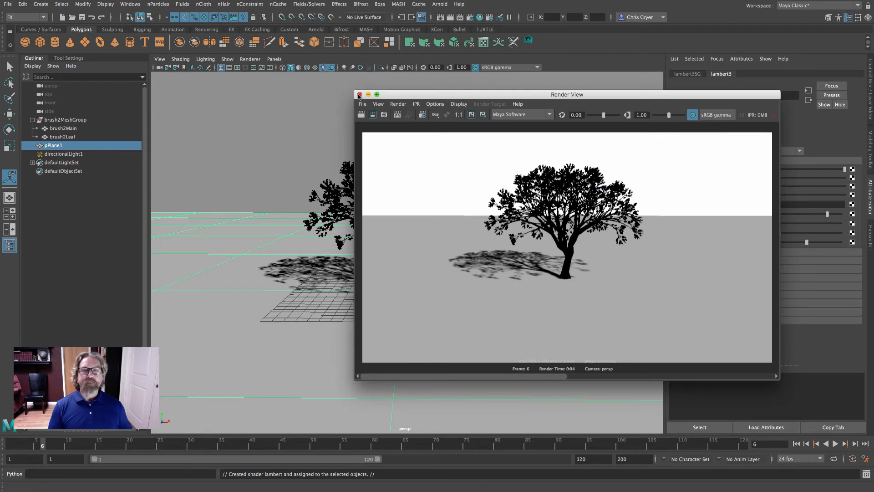
left_click(359, 94)
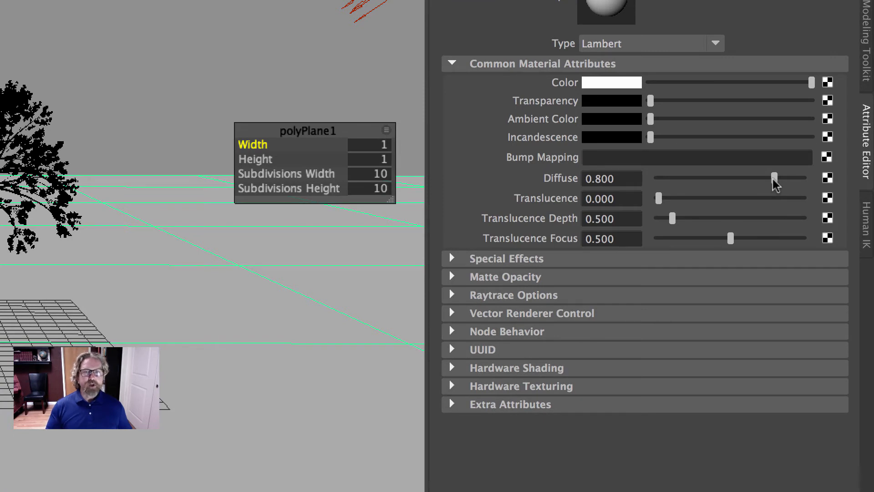
Raise the ground material's diffuse to 1.000 and test-render the frame
left_click_drag(774, 178, 824, 184)
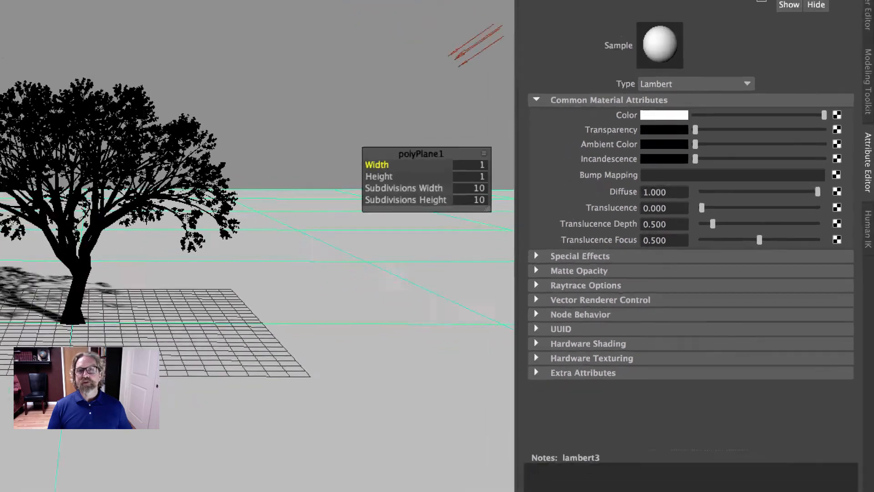
left_click(450, 17)
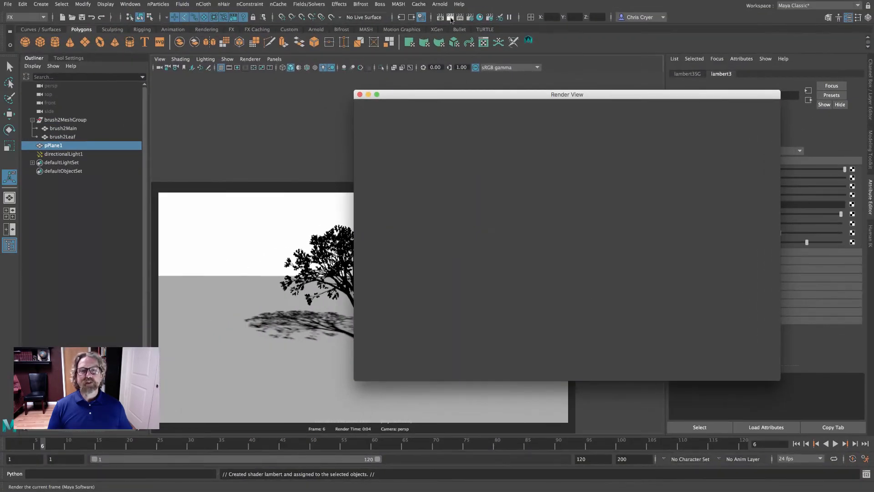
left_click(360, 94)
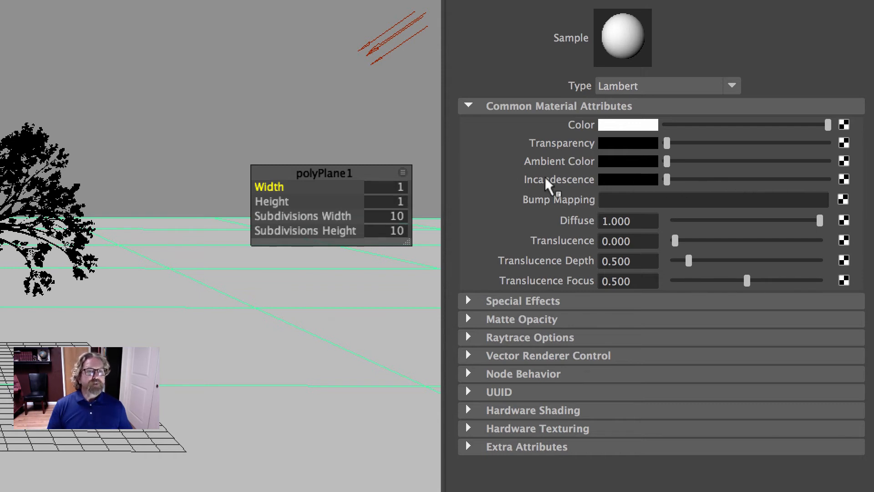
Raise the ground material's incandescence to a light grey and render the frame to check the softened shadow against the background
left_click(756, 180)
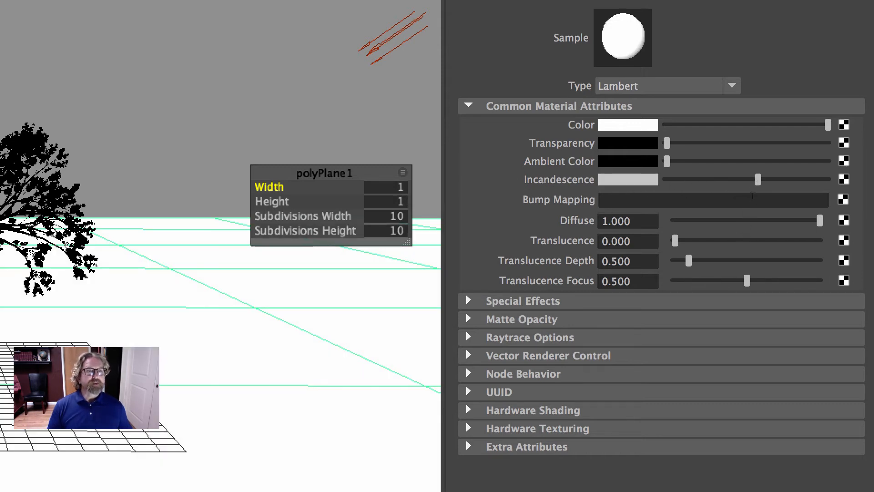
left_click_drag(757, 179, 751, 181)
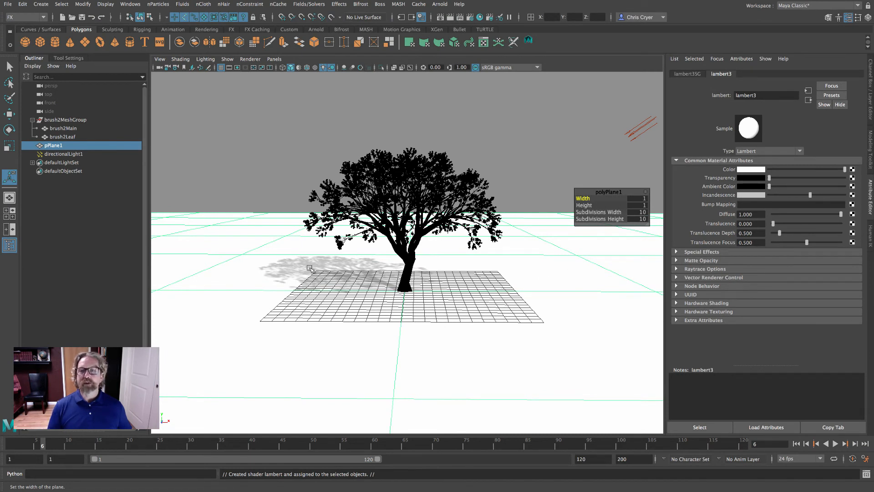
left_click(450, 17)
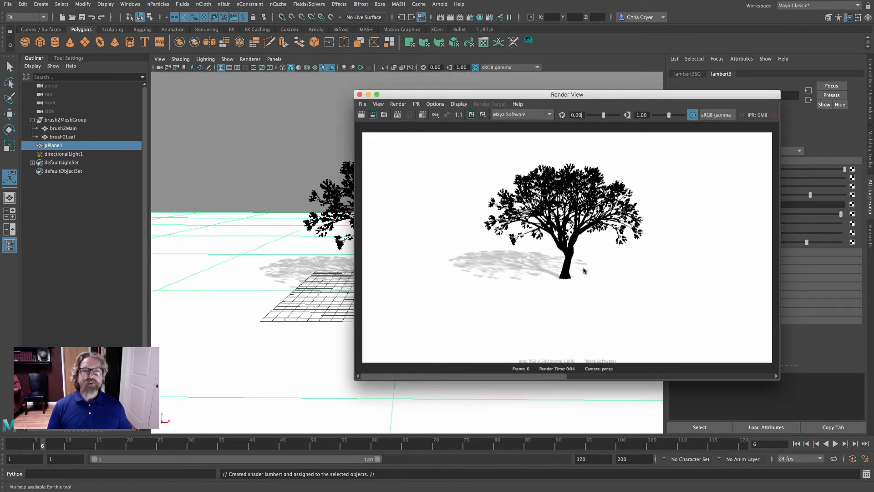
left_click(359, 94)
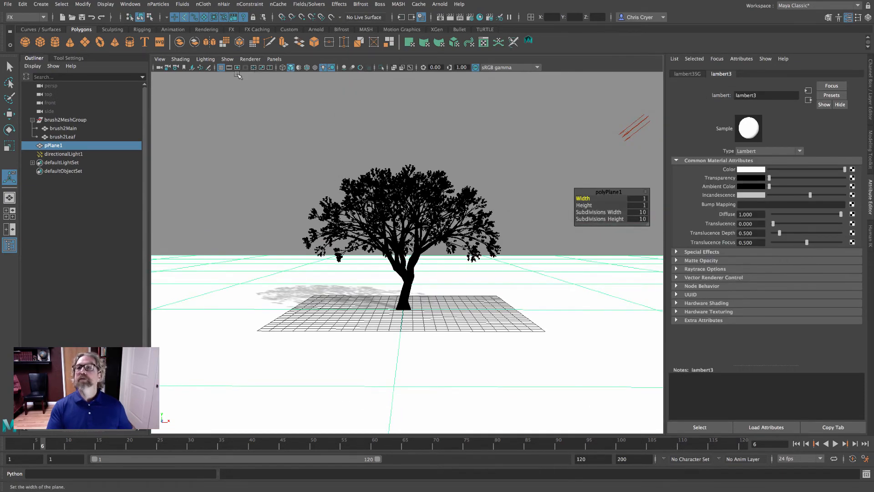
Show the 960 x 540 resolution gate, frame the tree more closely inside it, and render the frame
left_click(237, 67)
right_click_drag(431, 214, 527, 226, "alt")
mouse_move(527, 227)
left_mouse_down("alt")
mouse_move(538, 225)
mouse_move(527, 227)
left_mouse_up("alt")
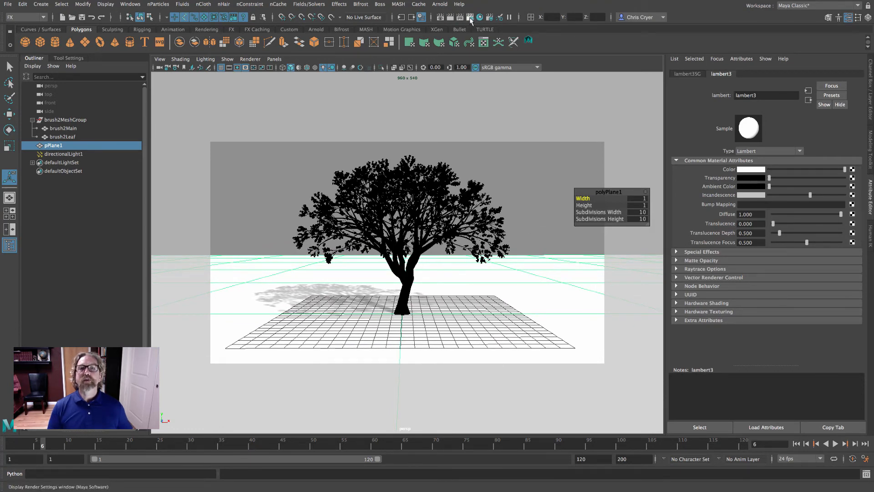
left_click(455, 17)
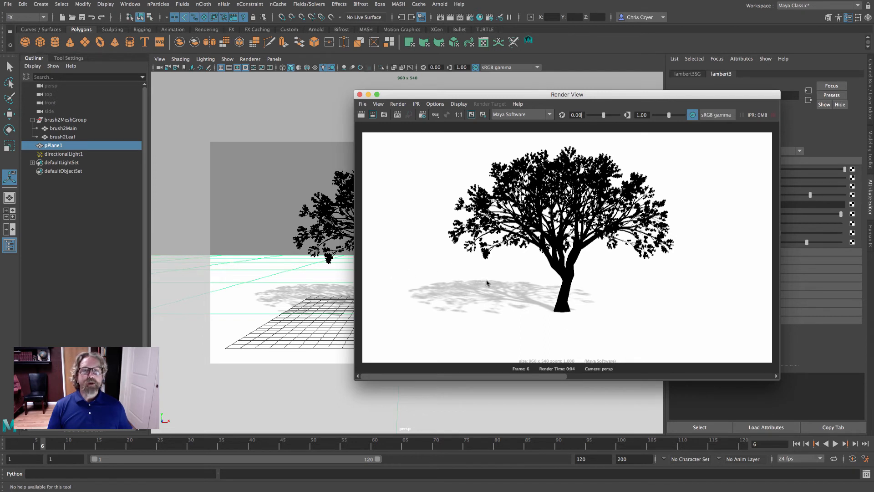
left_click(362, 104)
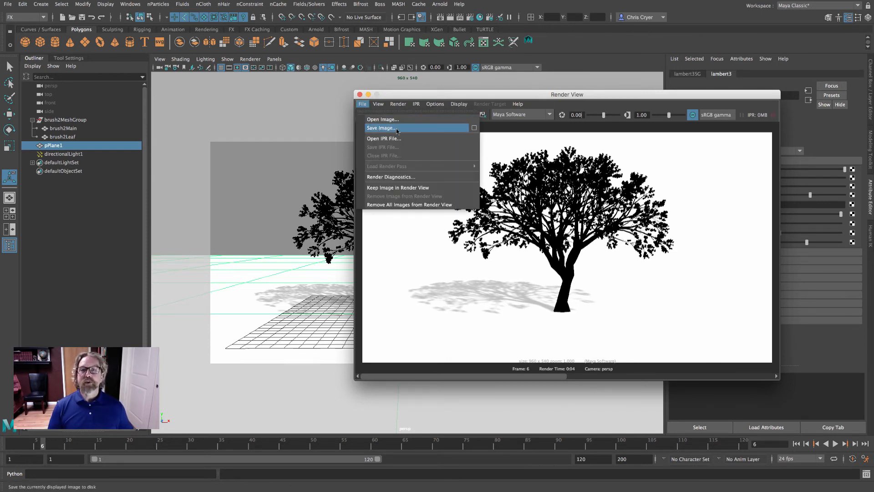
left_click(416, 95)
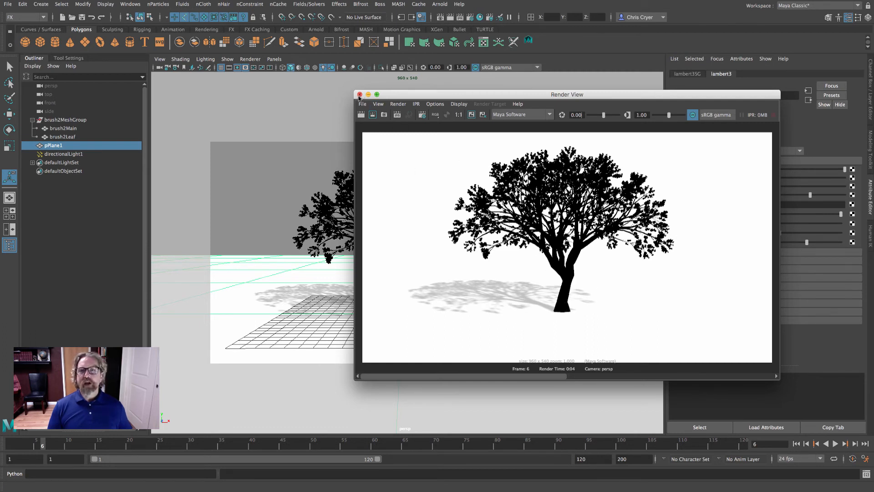
left_click(359, 94)
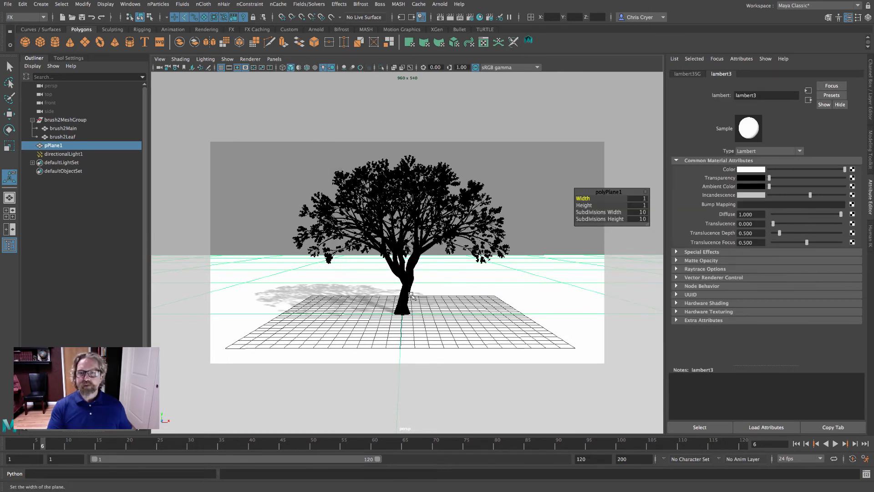
Add edge loops around the lower trunk of the tree mesh with the Multi-Cut tool
scroll(396, 216, "up", 10)
left_click(396, 216)
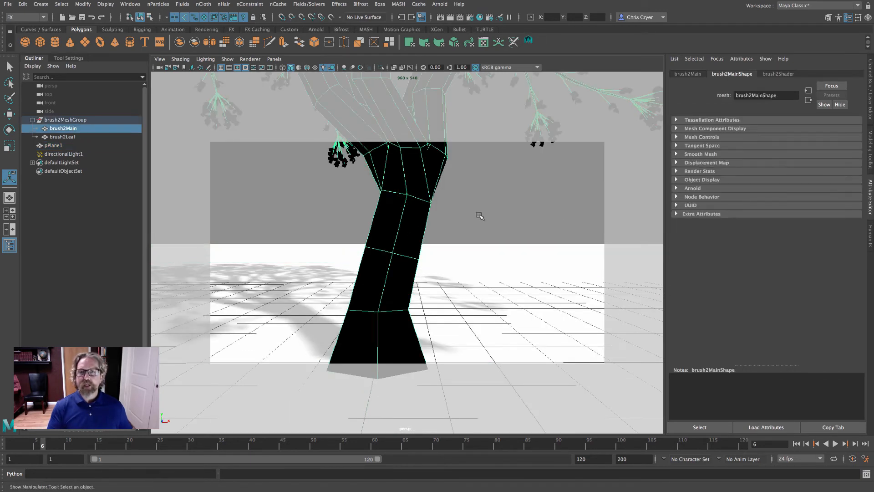
scroll(498, 219, "down", 10)
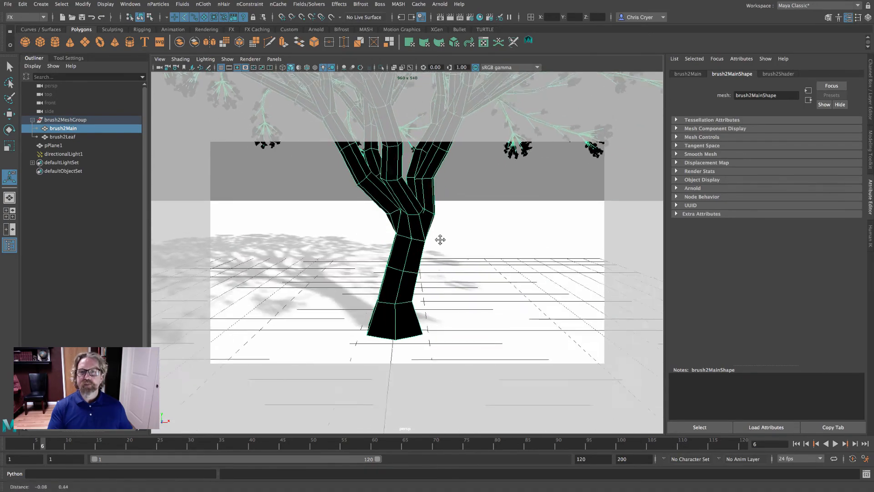
right_click_drag(382, 231, 376, 216, "alt")
scroll(465, 219, "up", 3)
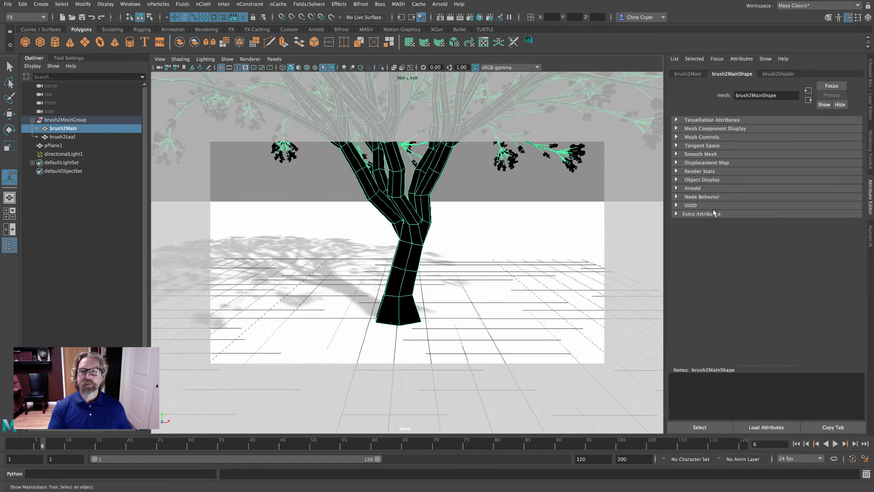
left_click(870, 151)
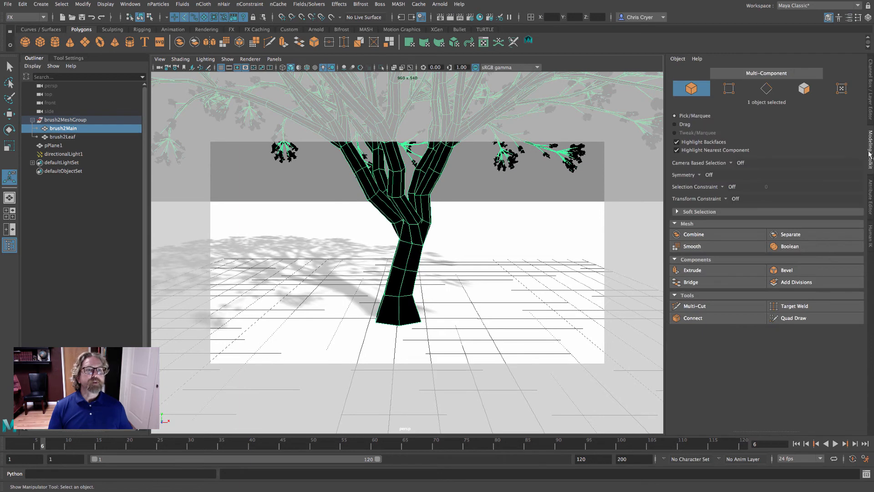
left_click(695, 306)
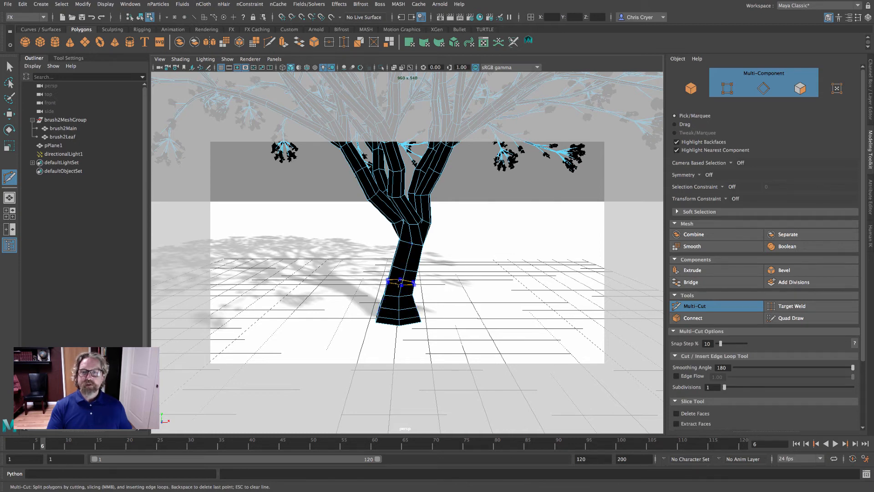
Switch the tree mesh to edge selection with the Move tool and resize the soft selection falloff around a trunk edge
left_click(9, 114)
right_click_drag(402, 209, 404, 189)
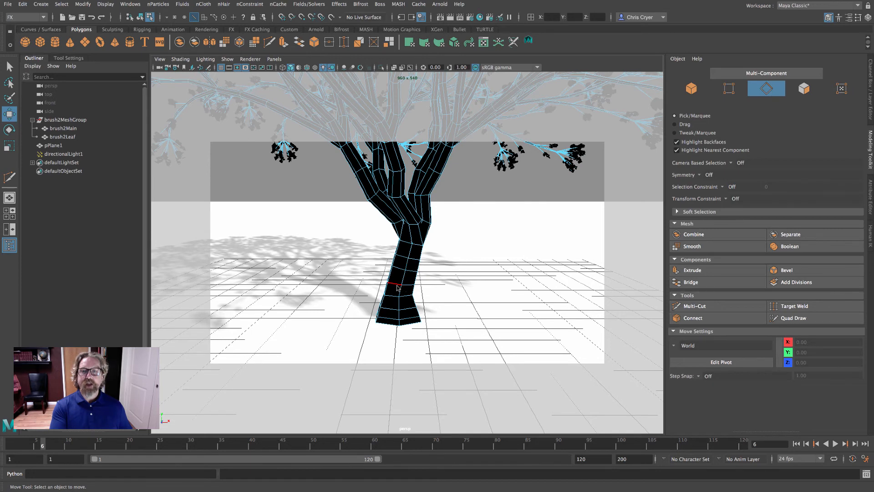
left_click(402, 280)
key("b")
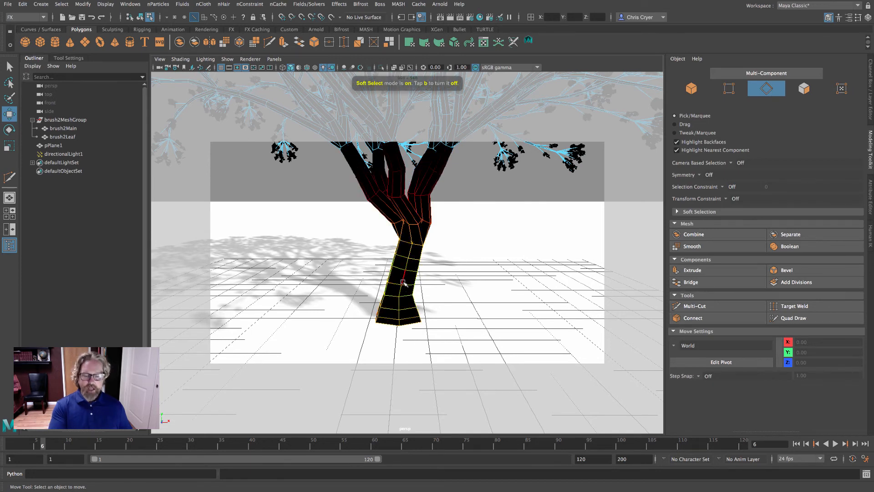
left_click_drag(402, 281, 384, 283)
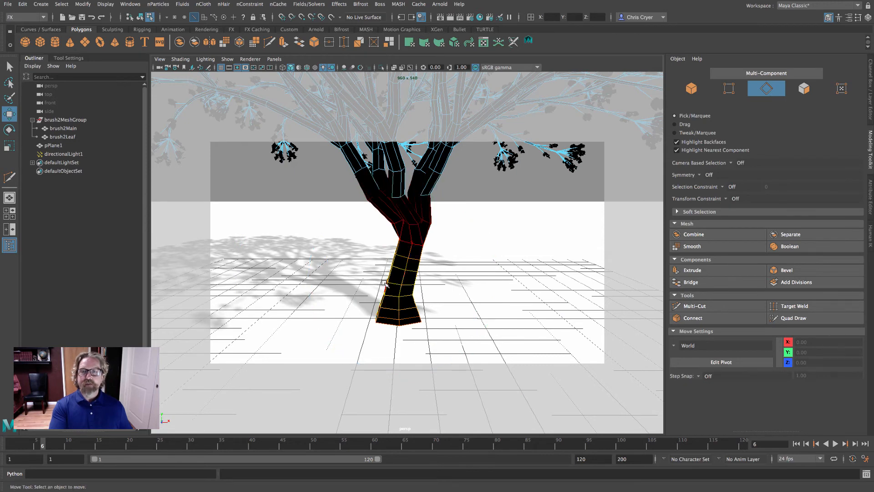
Reset the Move tool, show its soft selection settings, and adjust the falloff radius to about 4.46 on the trunk edges
left_click(302, 228)
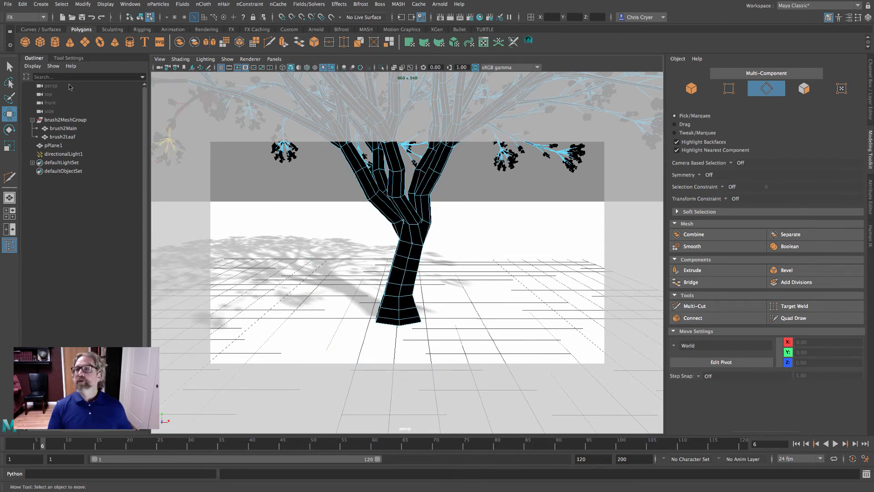
double_click(9, 114)
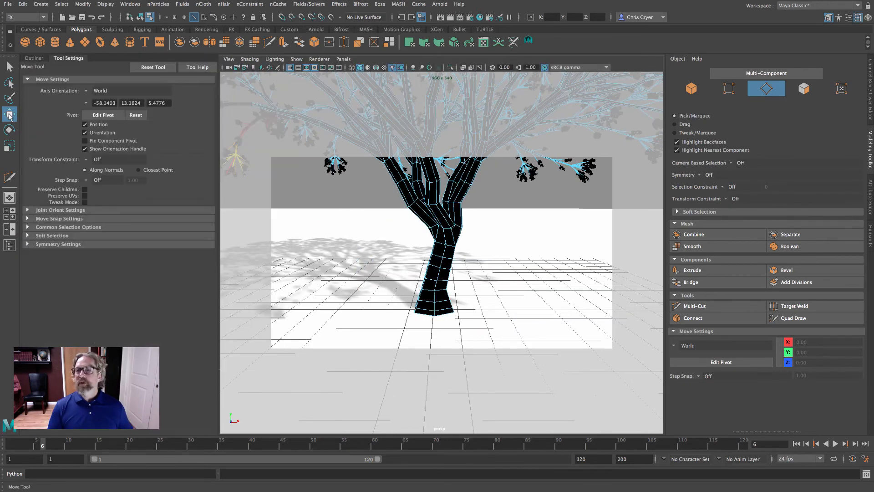
left_click(151, 68)
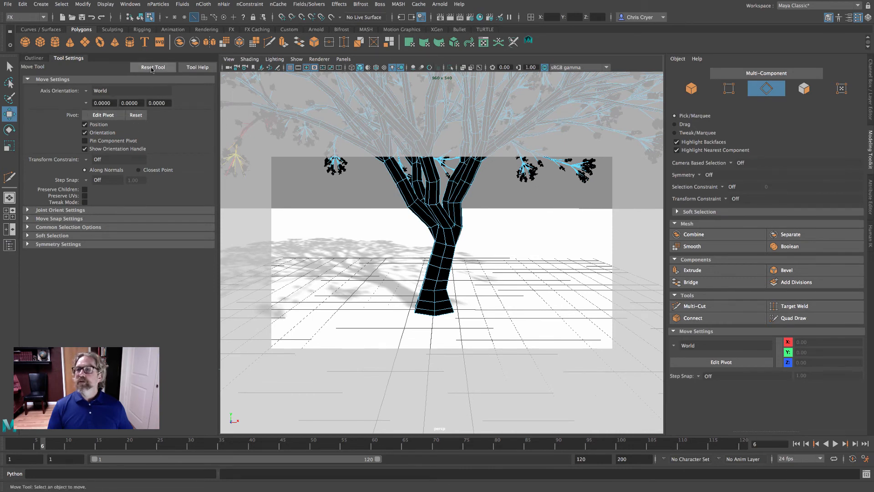
left_click(51, 236)
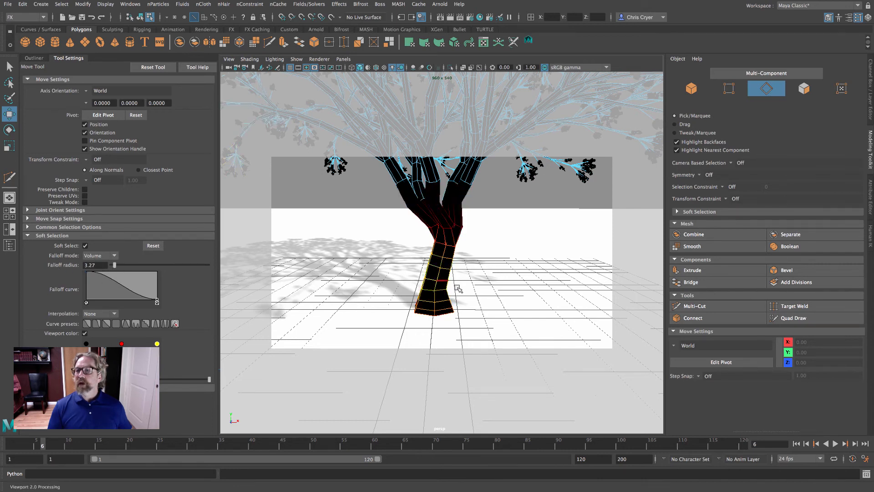
left_click(430, 295)
key("b")
left_click_drag(430, 295, 459, 298)
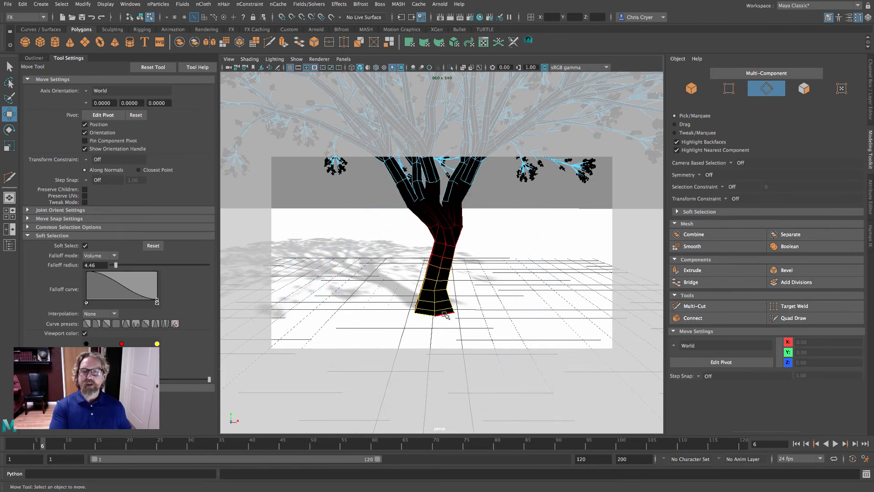
Select the edge loop at the trunk's base, turn off soft selection, and hide the resolution gate and gate mask
double_click(445, 314)
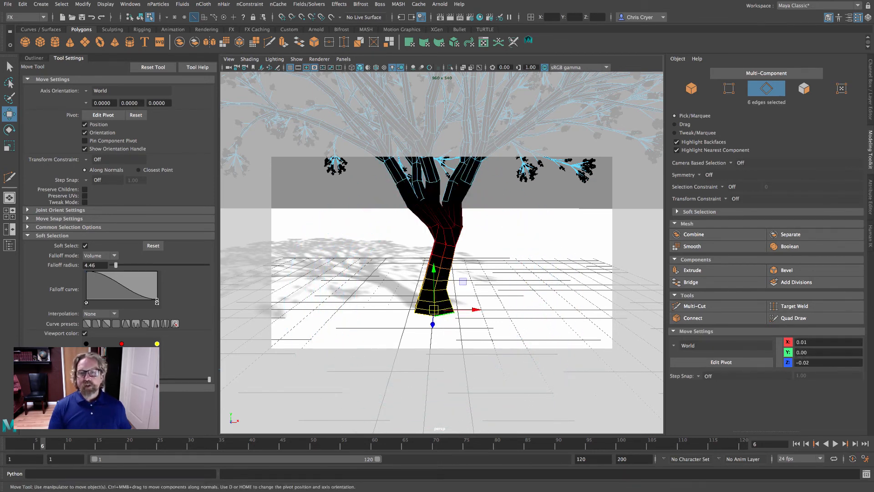
key("b")
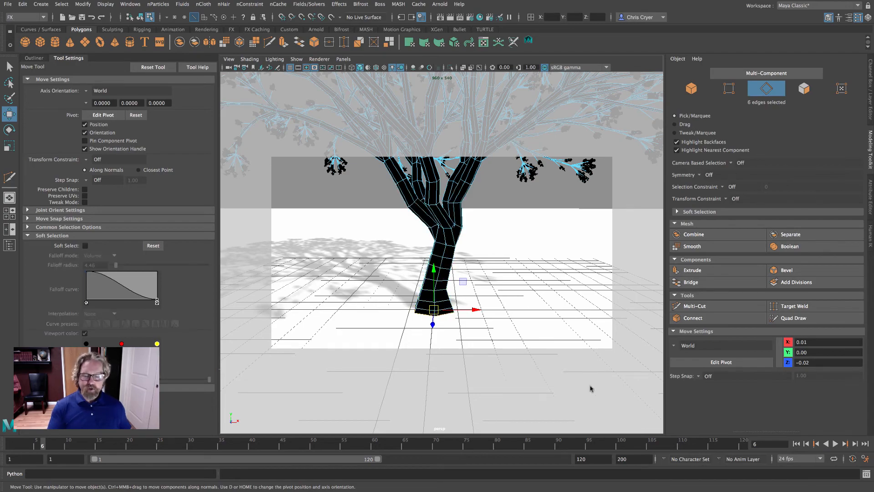
key("4")
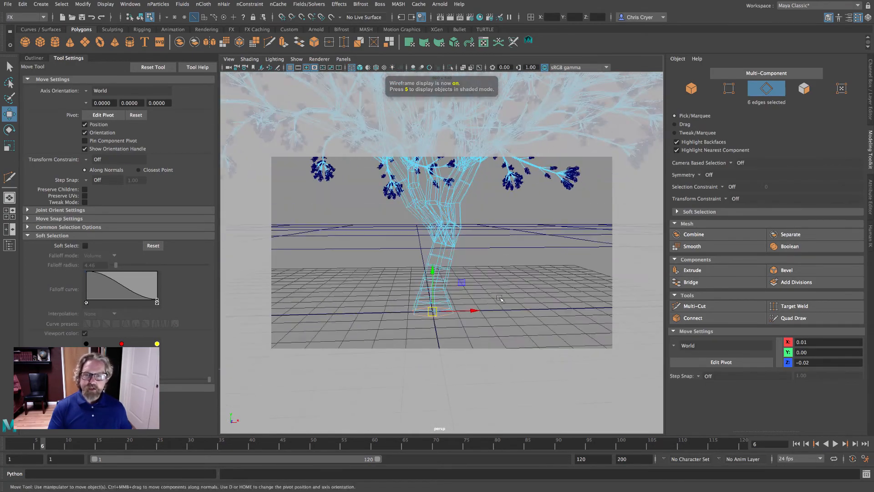
right_click_drag(500, 299, 537, 316, "alt")
middle_click_drag(537, 315, 540, 227, "alt")
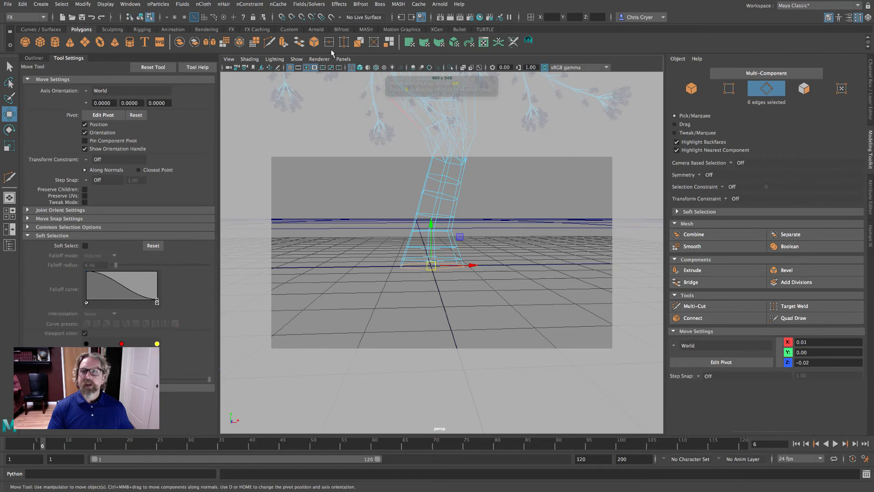
left_click(314, 69)
left_click(306, 68)
left_click_drag(508, 237, 473, 257, "alt")
Try scaling the trunk's bottom edge loop outward without soft selection
key("r")
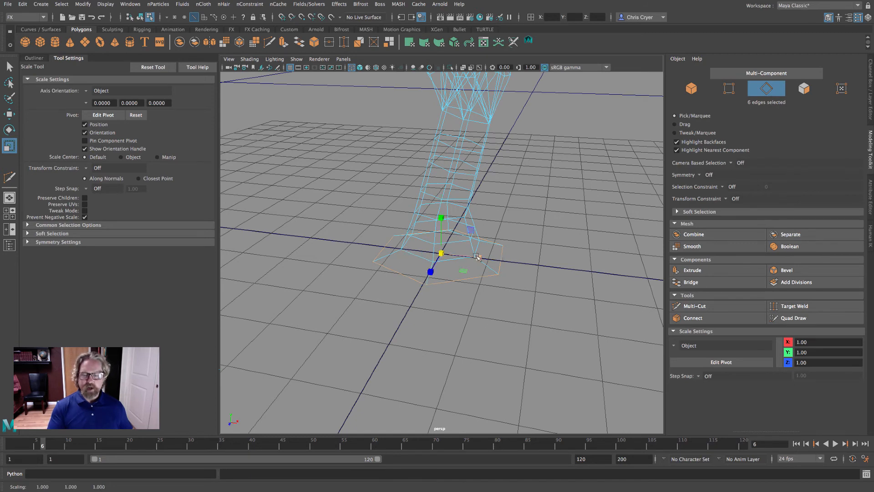
key("5")
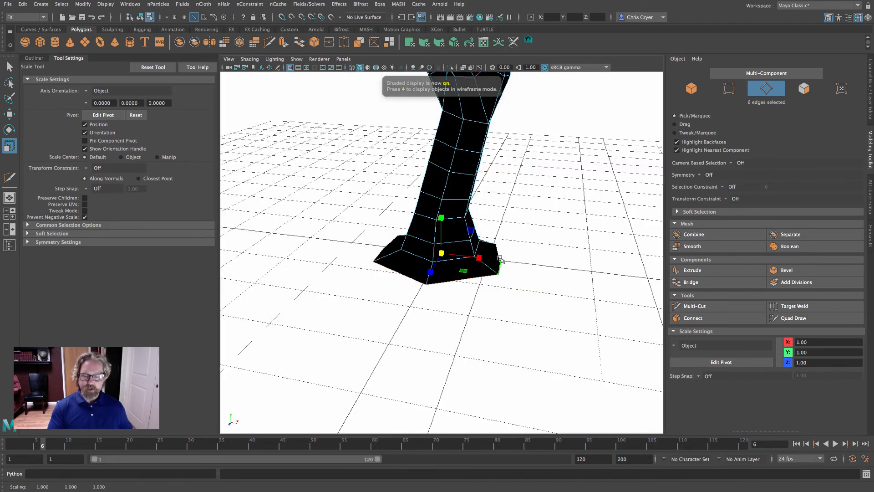
key("ctrl+z")
Flare the trunk's base by scaling its bottom edge loop outward with a soft selection falloff radius of about 0.72
key("b")
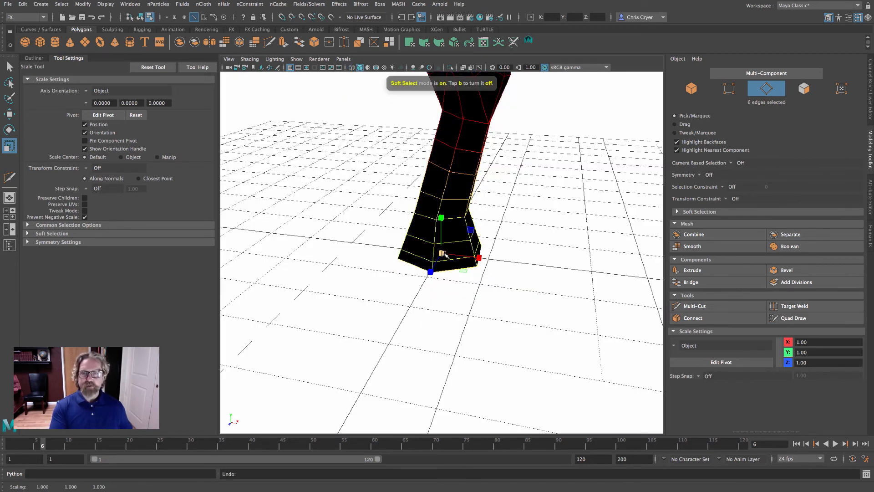
left_click_drag(454, 257, 339, 242)
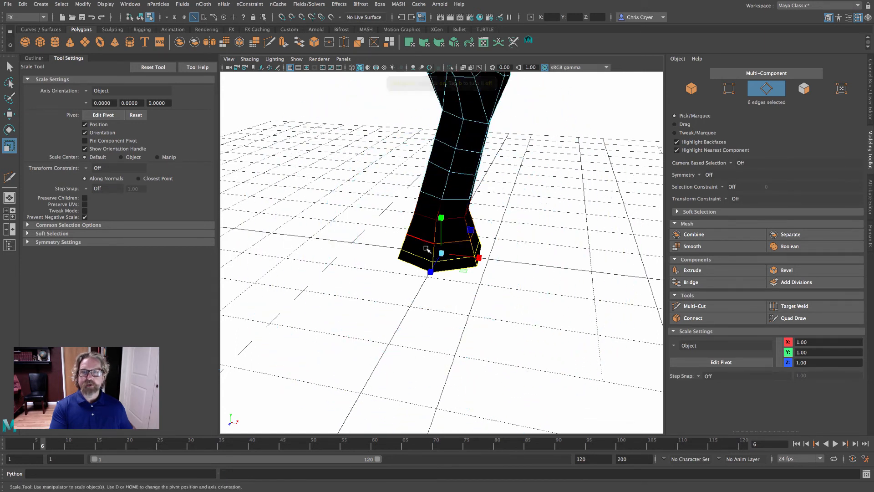
left_click_drag(441, 253, 482, 244)
key("ctrl+z")
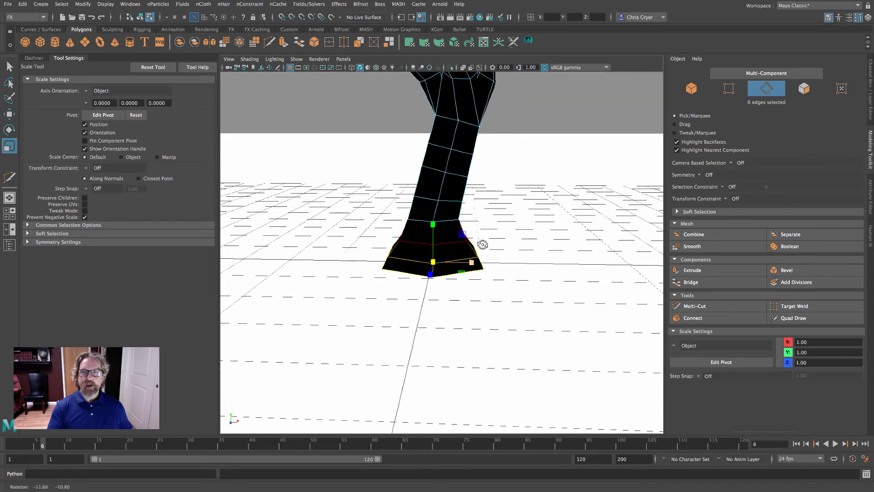
Bend the trunk by moving an edge loop halfway up it sideways with a soft selection falloff radius of about 2.06
double_click(435, 169)
key("w")
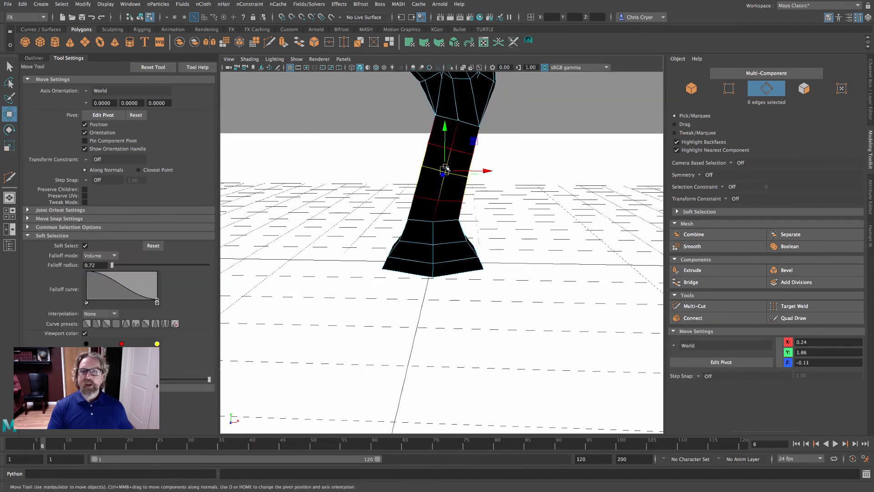
mouse_move(441, 172)
left_mouse_down()
mouse_move(497, 177)
mouse_move(451, 169)
left_mouse_up()
key("ctrl+z")
key("b")
Tilt the edge loop just above the flared base and scale it slightly, using a smaller soft selection falloff
double_click(407, 223)
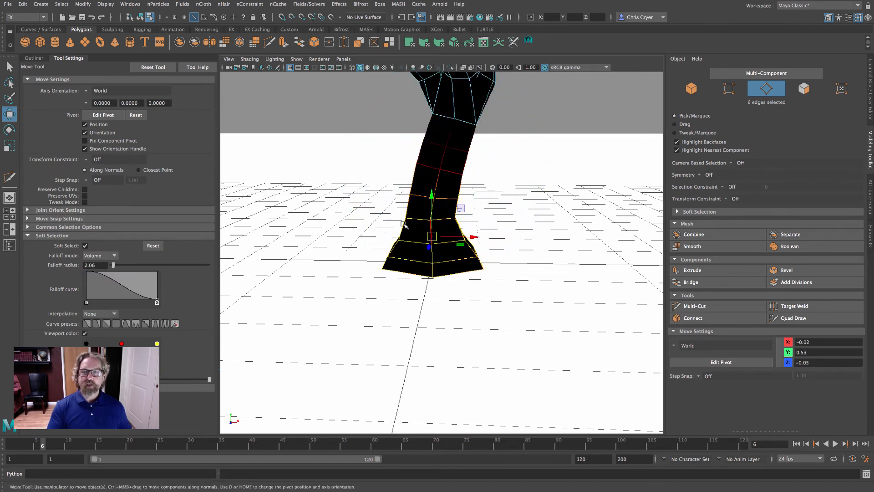
key("e")
double_click(323, 194)
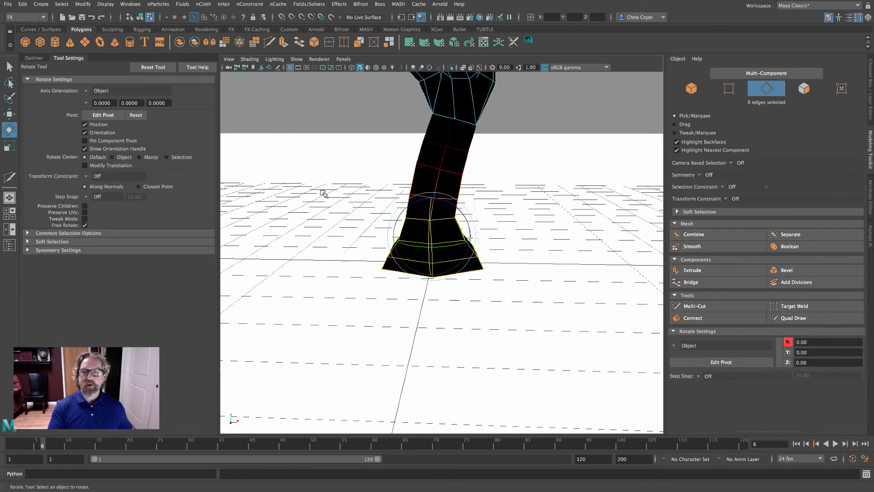
left_click(421, 219)
right_click_drag(458, 110, 428, 109)
right_click_drag(468, 88, 466, 63)
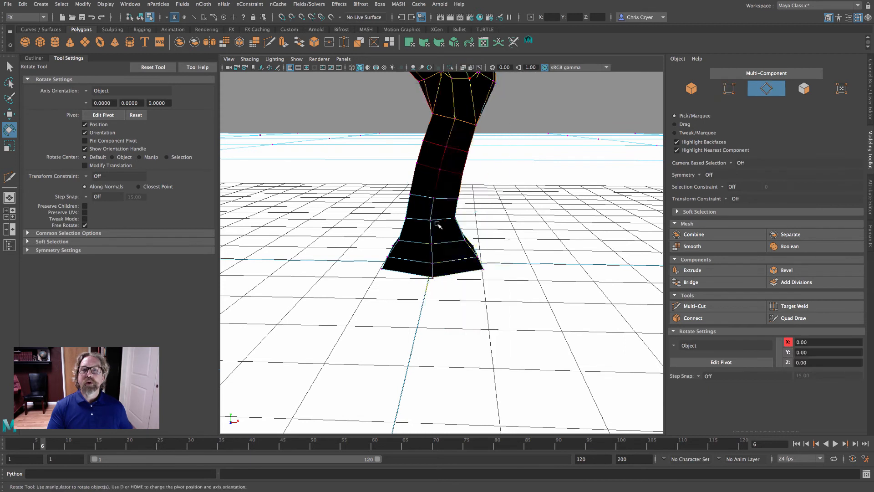
left_click(419, 222)
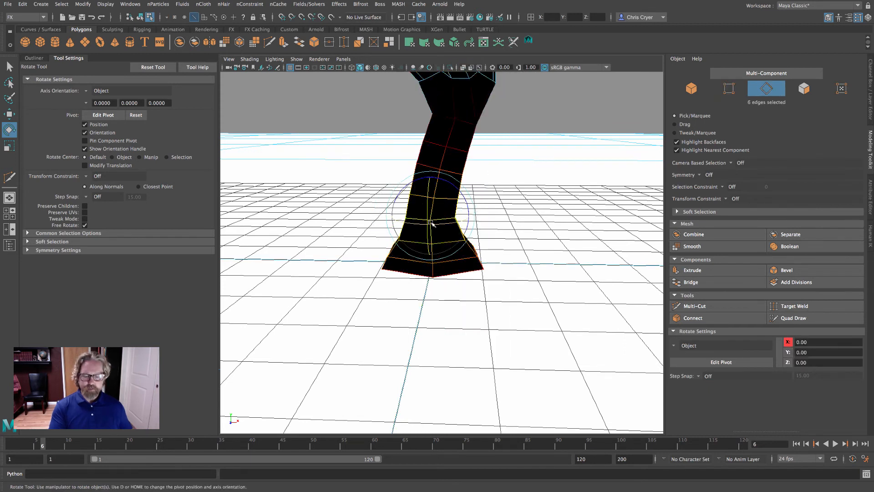
left_click_drag(430, 222, 392, 216)
left_click_drag(466, 200, 466, 206)
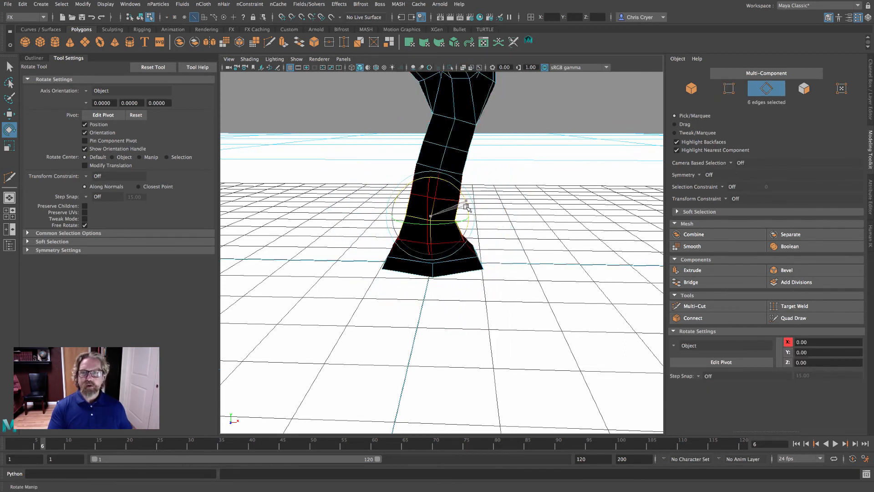
key("r")
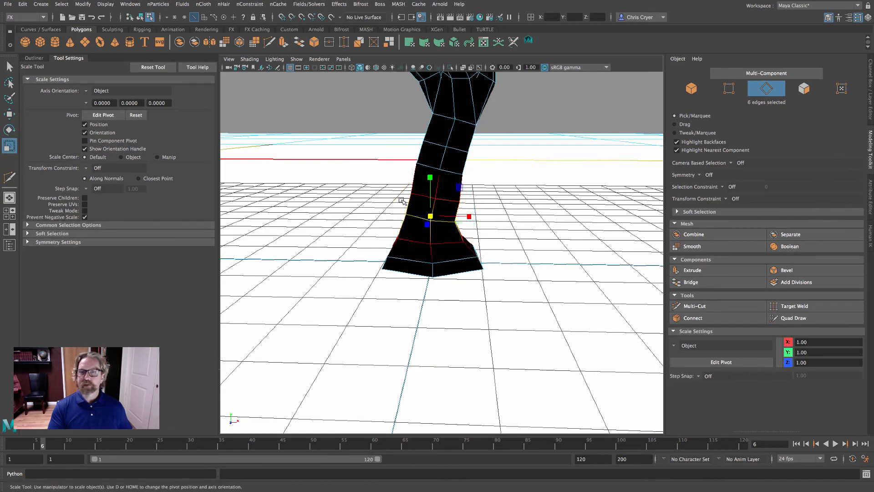
left_click_drag(431, 216, 434, 216)
Select the edge loop at the trunk's bottom and nudge it slightly in the front view with soft selection on
right_click_drag(425, 187, 425, 156, "alt")
left_click_drag(444, 173, 466, 220, "alt")
double_click(411, 271)
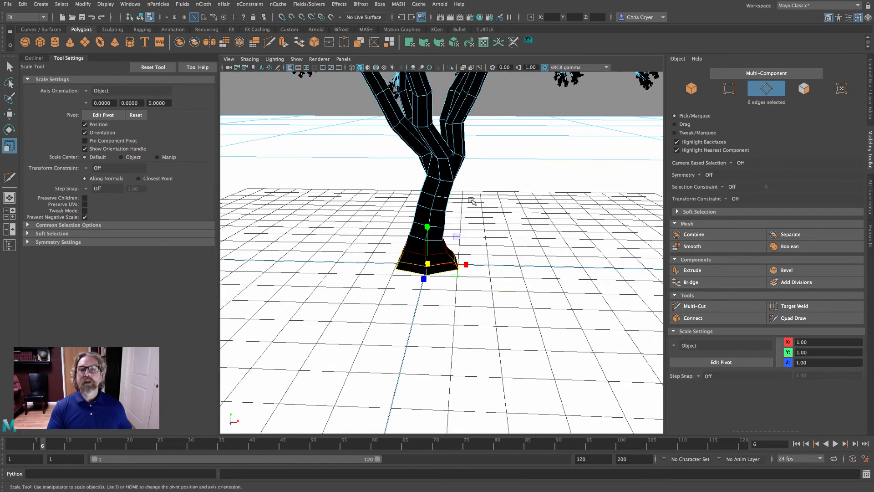
key("space")
key("space")
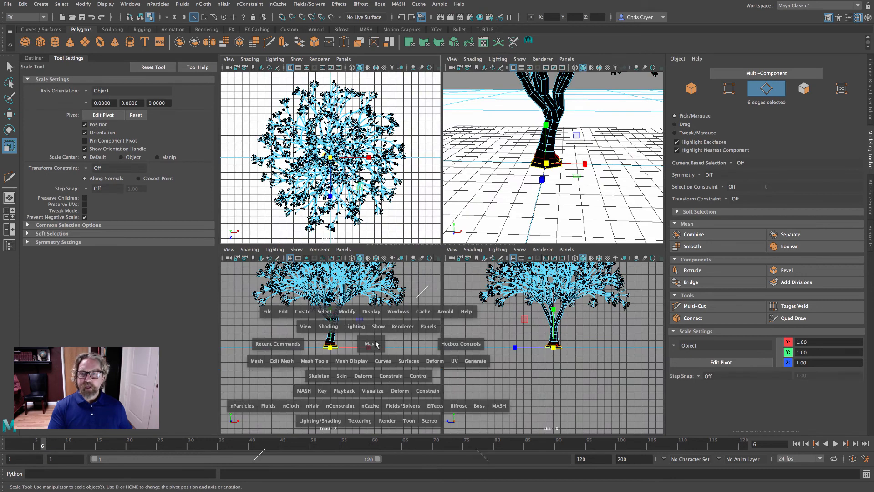
key("space")
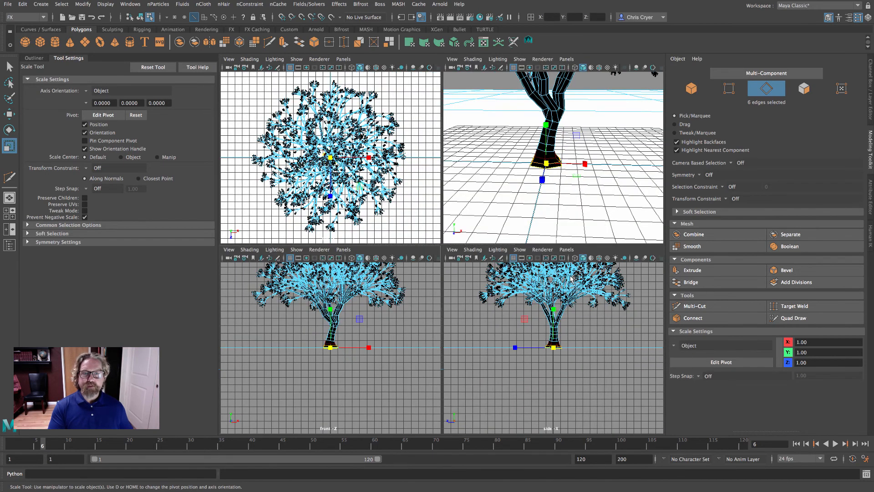
key("space")
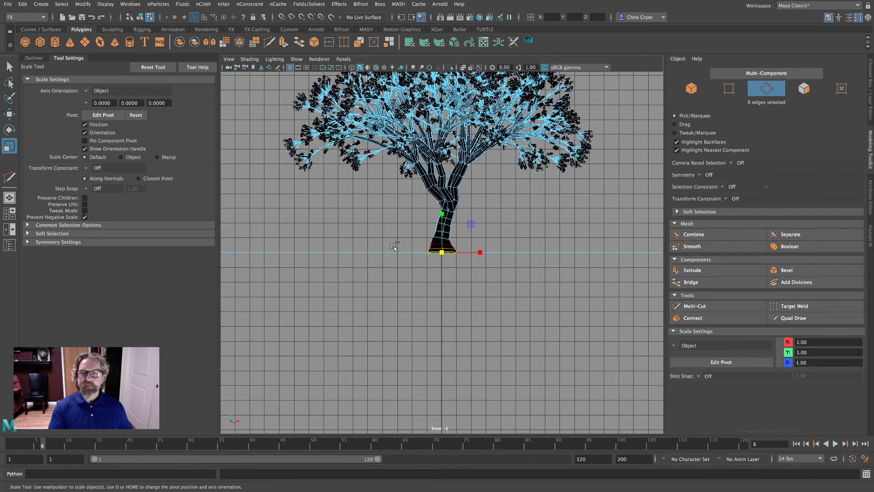
right_click_drag(396, 246, 530, 272, "alt")
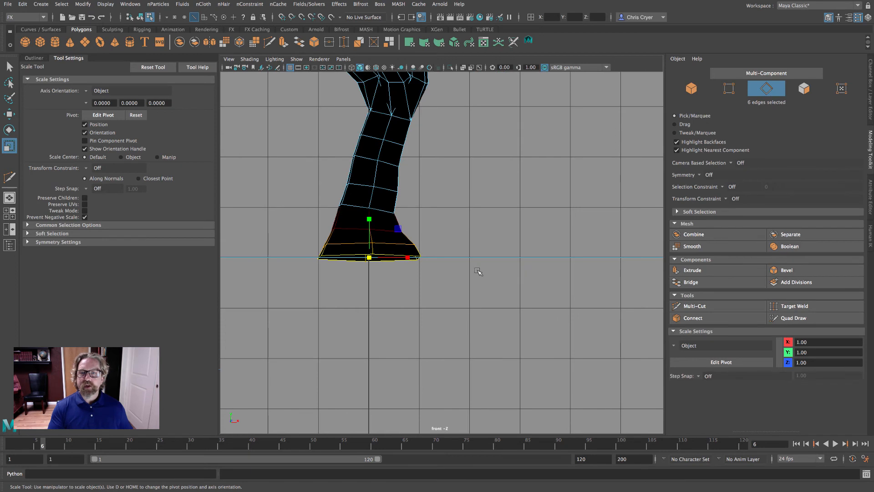
left_click(9, 130)
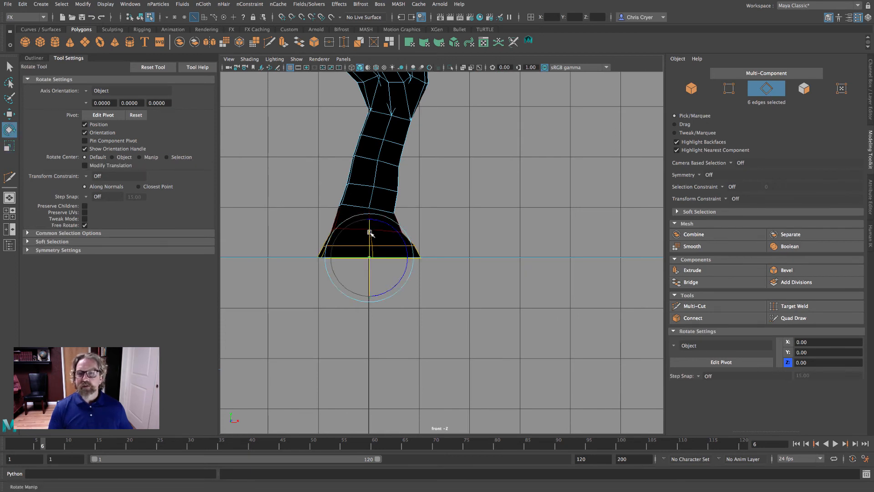
left_click(8, 114)
left_click_drag(369, 256, 370, 258)
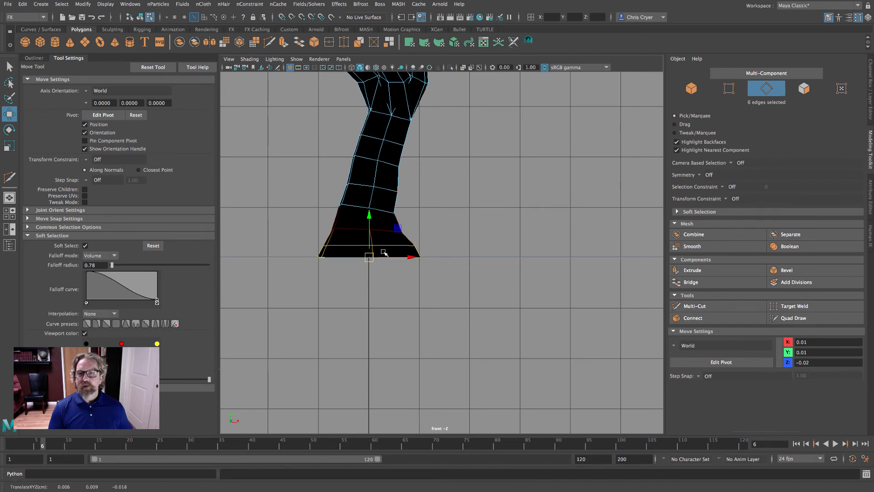
Switch to vertex editing, turn off soft selection, and nudge the side vertex just above the trunk's bottom edge inward
right_click_drag(402, 215, 358, 209)
left_click(414, 245)
left_click_drag(415, 246, 413, 246)
key("ctrl+z")
key("b")
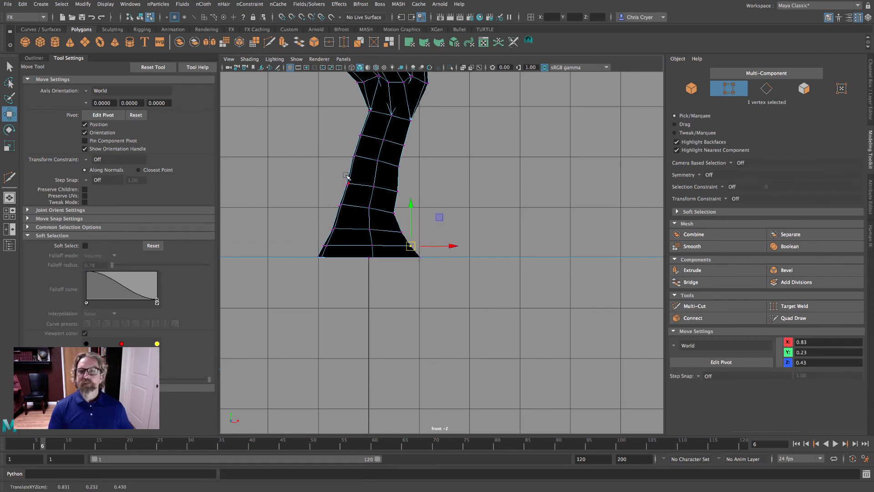
With soft selection back on, nudge the vertex row halfway up the trunk and shift the edge loop just below it
left_click_drag(341, 147, 376, 162)
key("b")
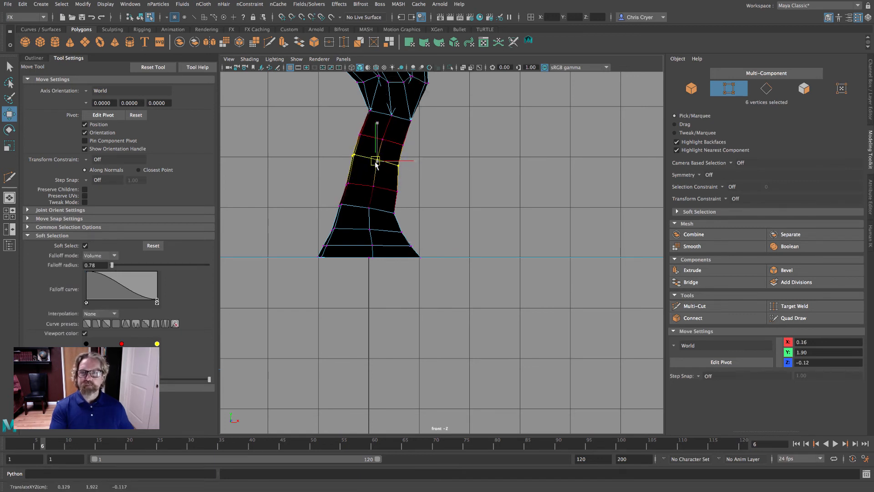
left_click(365, 186)
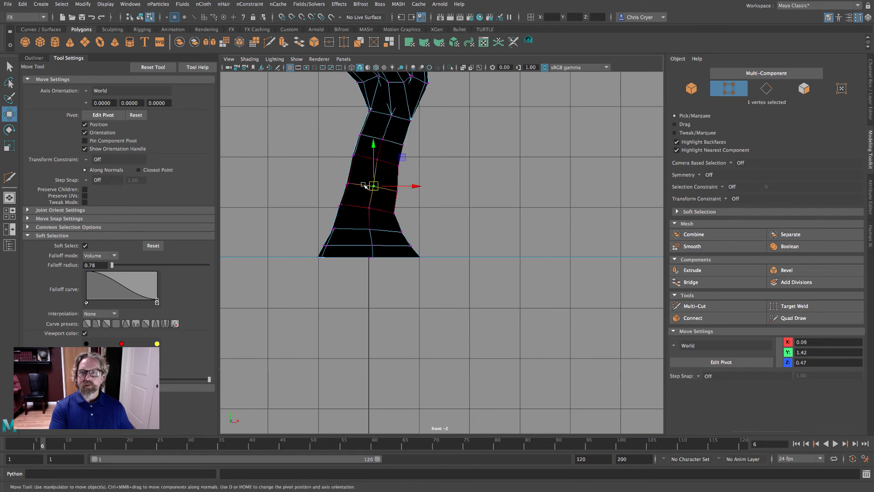
right_click_drag(365, 186, 364, 151)
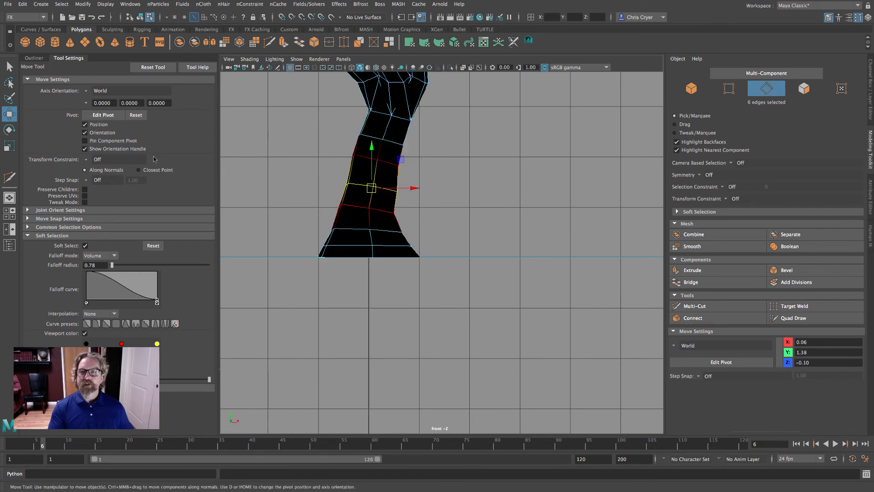
key("r")
left_click_drag(372, 188, 369, 187)
key("w")
Return to object mode, deselect the tree, and examine its whole silhouette in the perspective view
right_click_drag(394, 129, 414, 117)
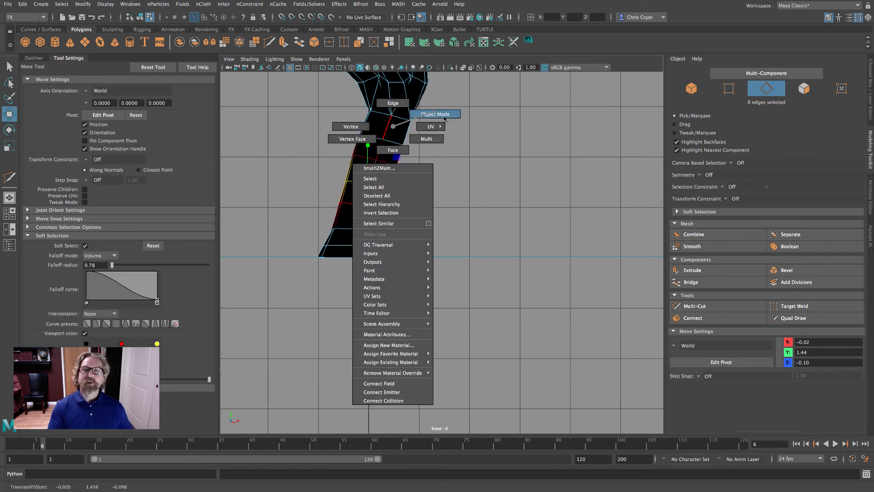
left_click(541, 172)
key("space")
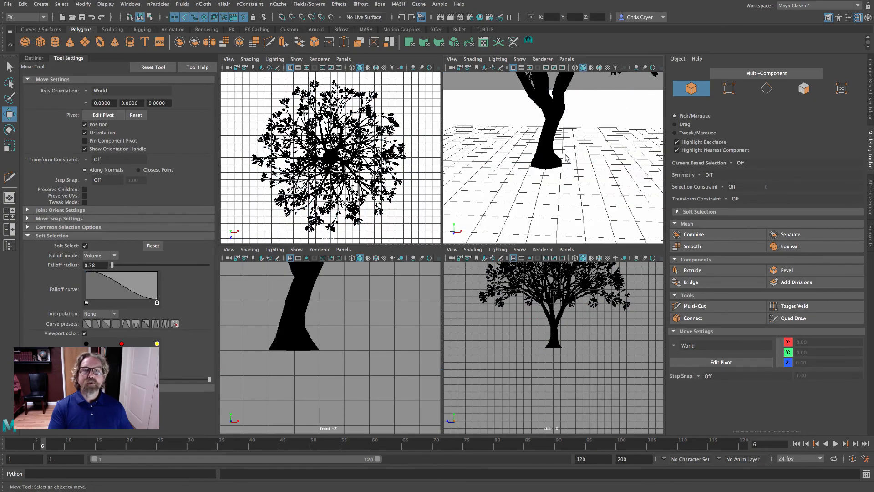
key("space")
left_click_drag(537, 203, 563, 195, "alt")
right_click_drag(564, 195, 483, 199, "alt")
middle_click_drag(482, 198, 464, 243, "alt")
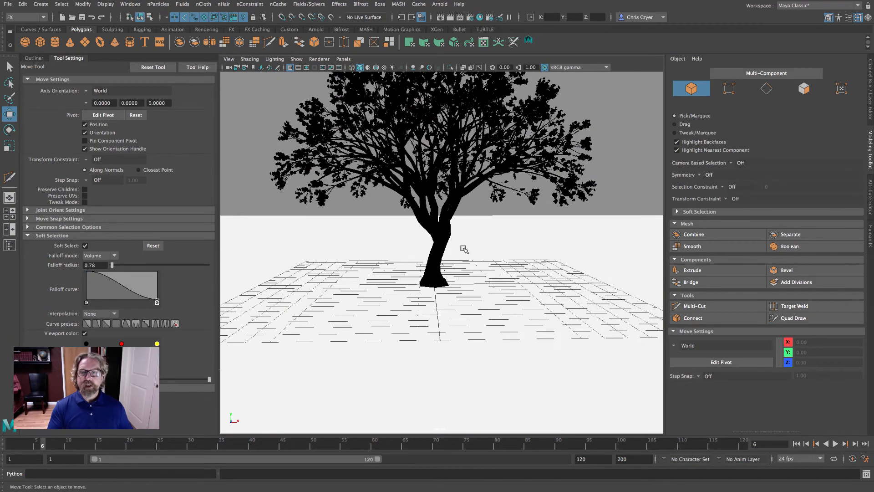
Select the tree mesh and cut extra edges across the upper trunk just below the branch fork with Multi-Cut
right_click_drag(465, 245, 614, 248, "alt")
left_click(437, 220)
right_click_drag(459, 228, 624, 245, "alt")
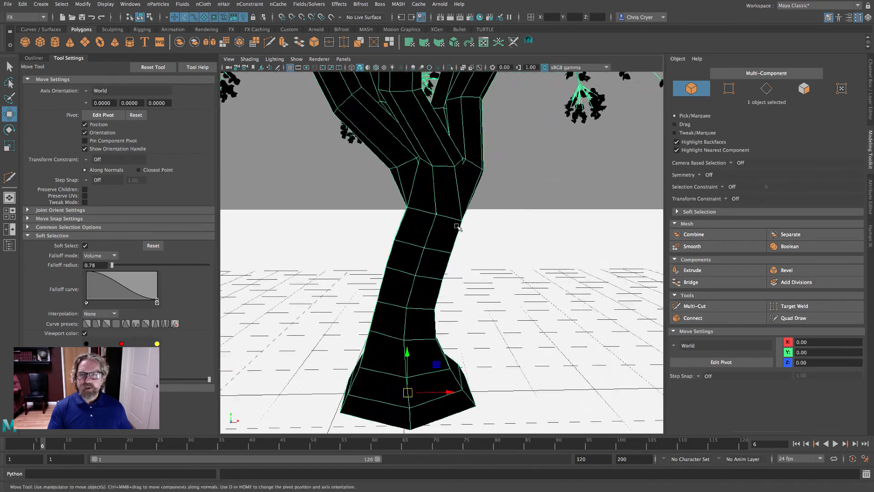
mouse_move(458, 227)
left_mouse_down("alt")
mouse_move(513, 226)
mouse_move(439, 221)
mouse_move(448, 223)
left_mouse_up("alt")
left_click_drag(505, 217, 478, 214, "alt")
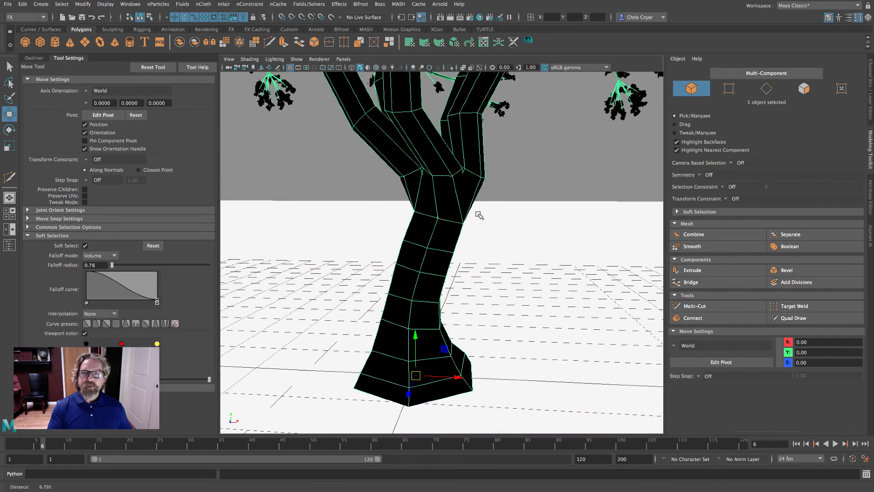
left_click(695, 306)
left_click(411, 184, "ctrl")
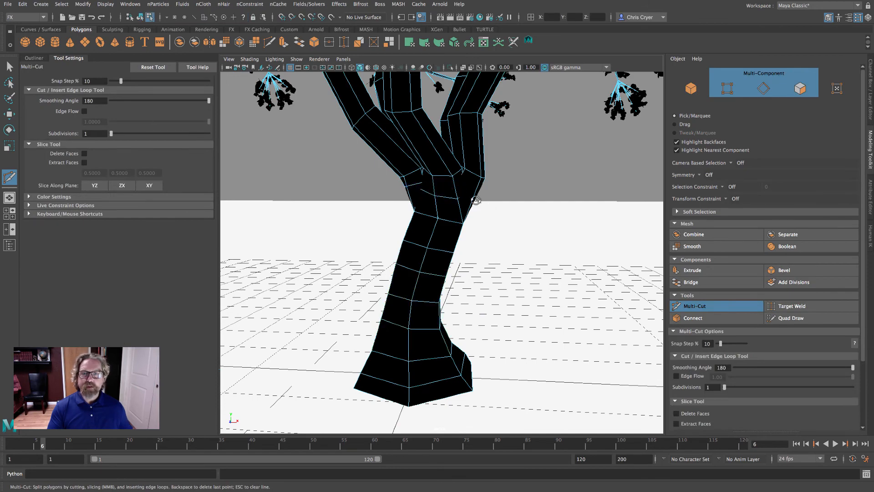
left_click_drag(476, 200, 506, 204, "alt")
left_click(472, 192, "ctrl")
left_click(471, 196)
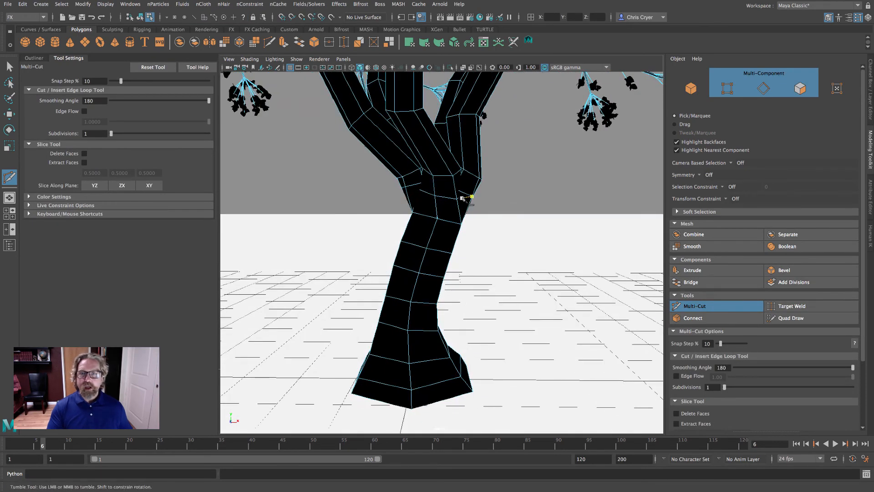
Reshape both sides of the trunk below the fork by moving vertices with a soft selection falloff radius of 0.57
right_click(462, 199)
left_click(419, 196)
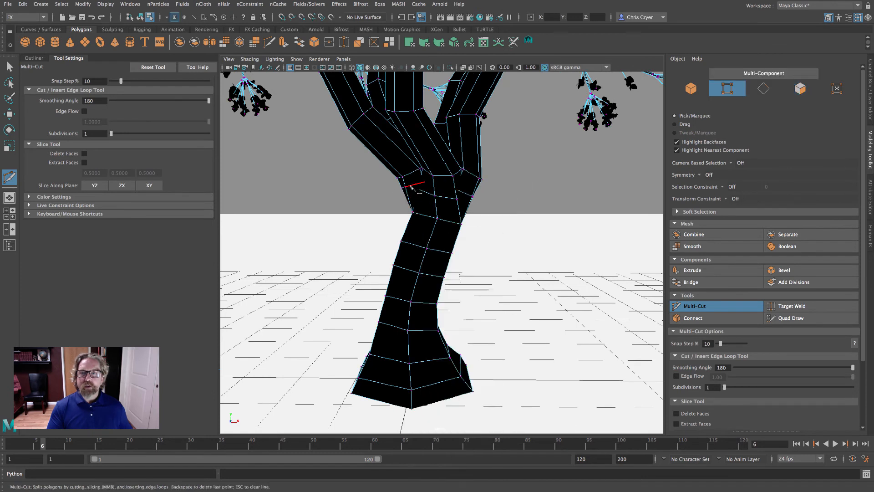
right_click(411, 186)
right_click_drag(404, 188, 369, 185)
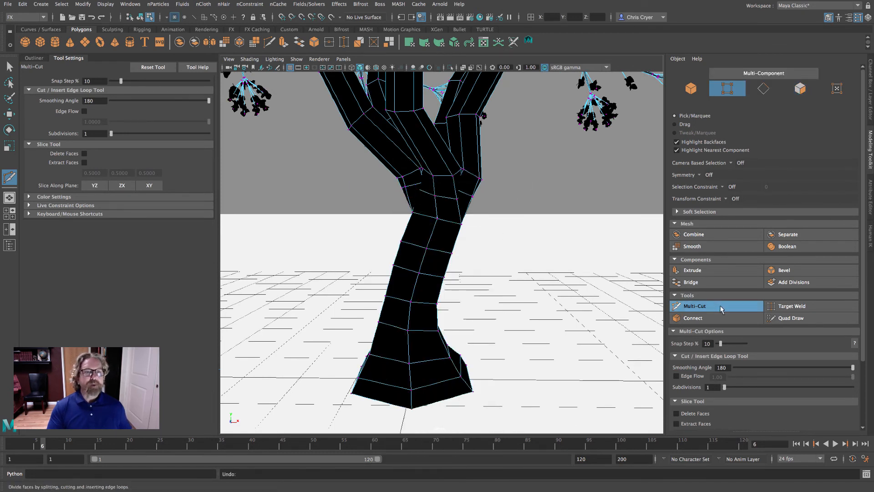
key("q")
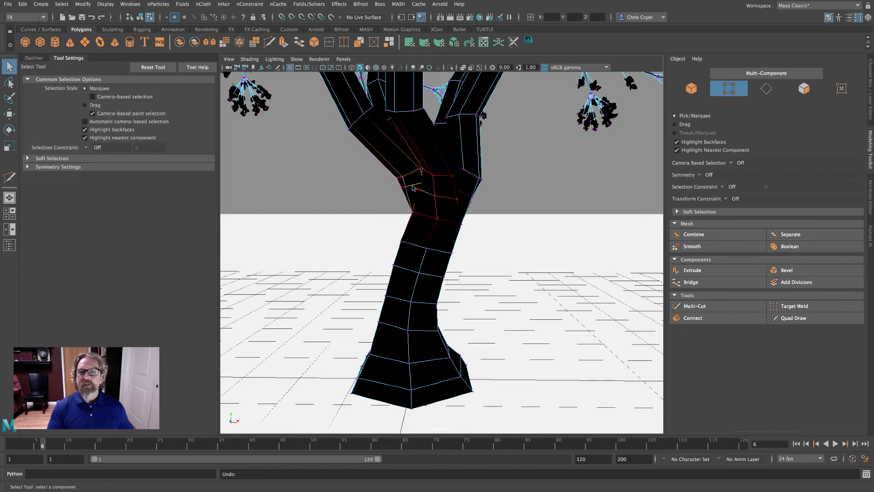
right_click_drag(412, 186, 393, 185)
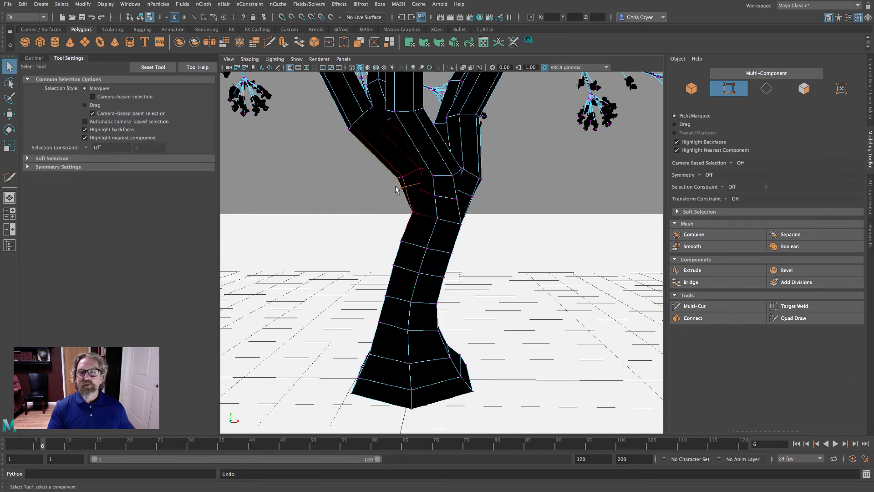
left_click_drag(407, 192, 422, 218)
key("w")
key("b")
left_click_drag(414, 212, 410, 211)
left_click_drag(483, 208, 473, 164)
left_click(506, 213)
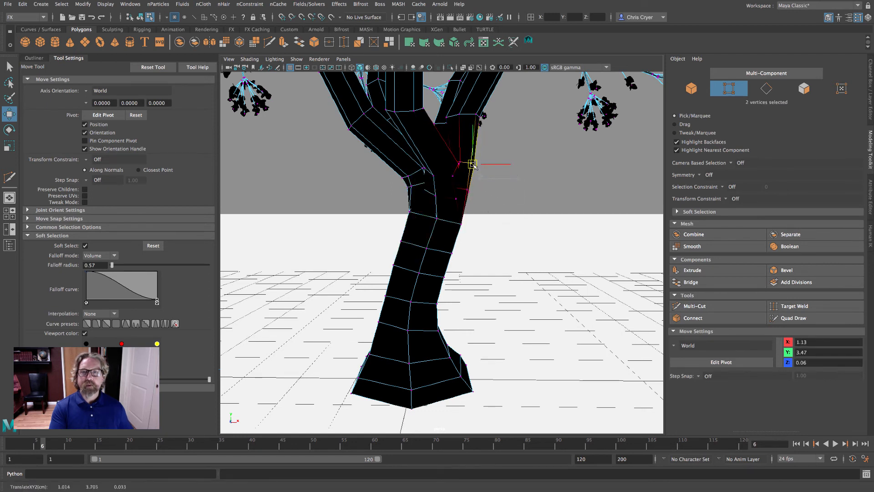
right_click_drag(443, 188, 314, 203)
Frame the whole tree inside the resolution gate and render a test image with Maya Software
left_click_drag(449, 283, 449, 268, "alt")
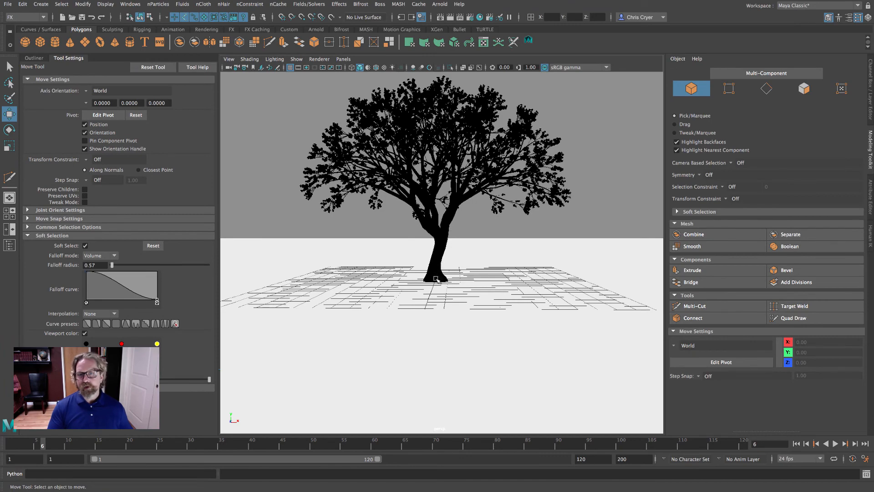
left_click_drag(440, 277, 467, 288, "alt")
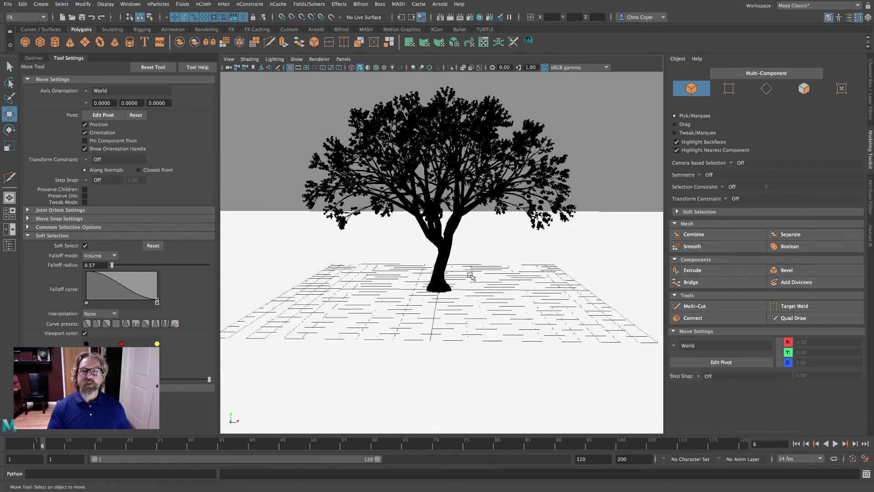
left_click(306, 67)
right_click_drag(526, 239, 507, 265, "alt")
left_click_drag(506, 264, 510, 288, "alt")
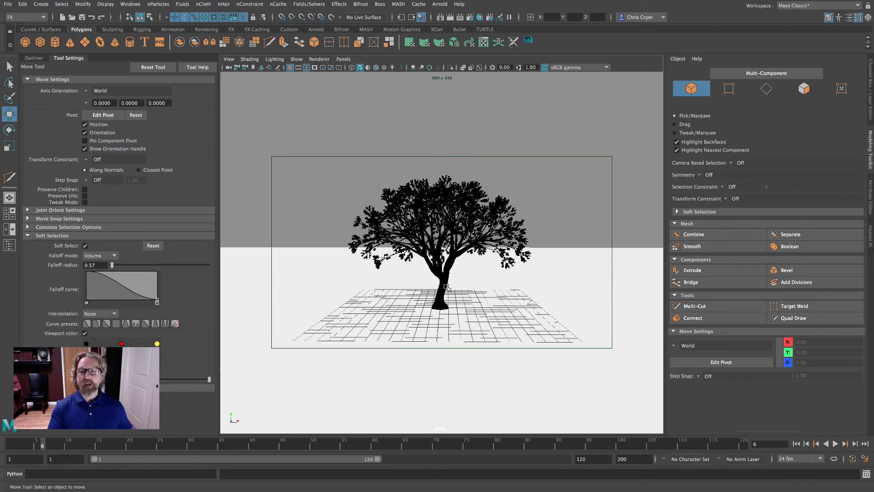
right_click_drag(459, 289, 489, 298, "alt")
middle_click_drag(488, 298, 491, 293, "alt")
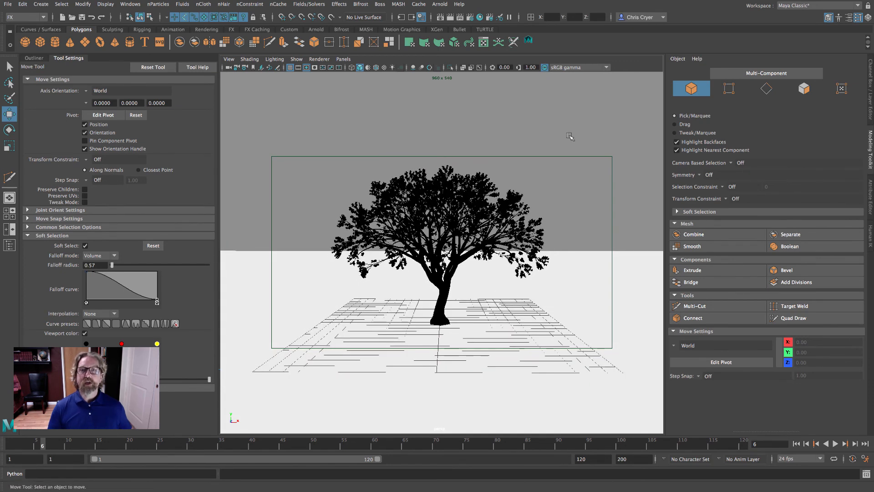
left_click(450, 18)
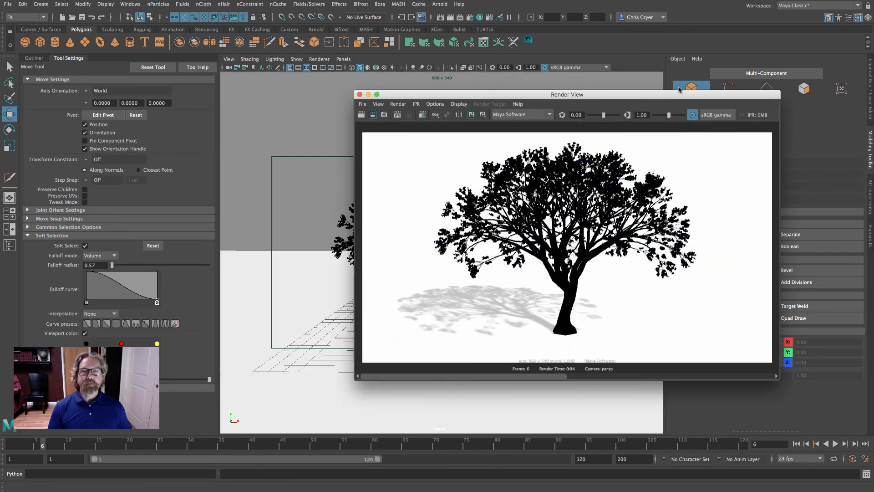
left_click(360, 95)
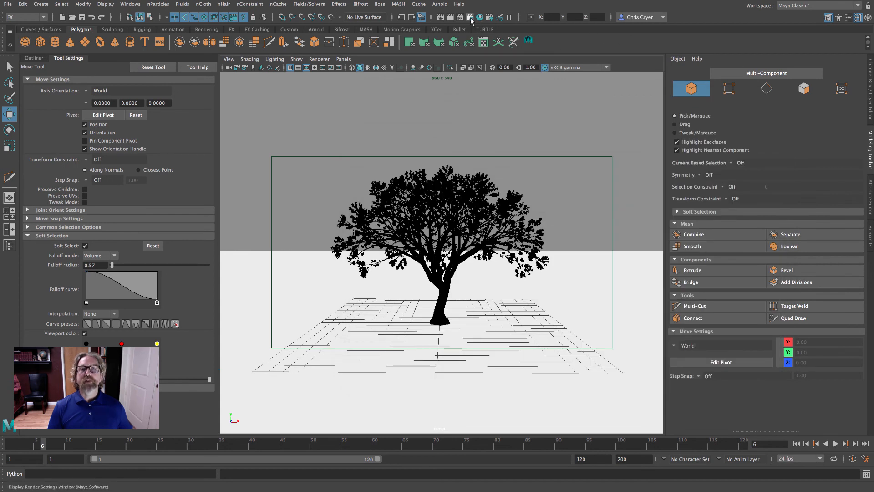
Set the render image size to the 2k Square preset in the render settings
left_click(470, 18)
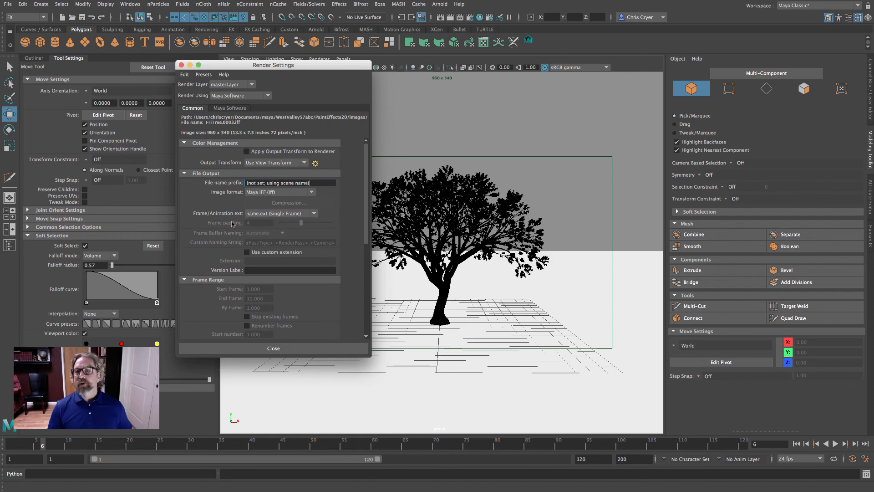
scroll(232, 223, "down", 8)
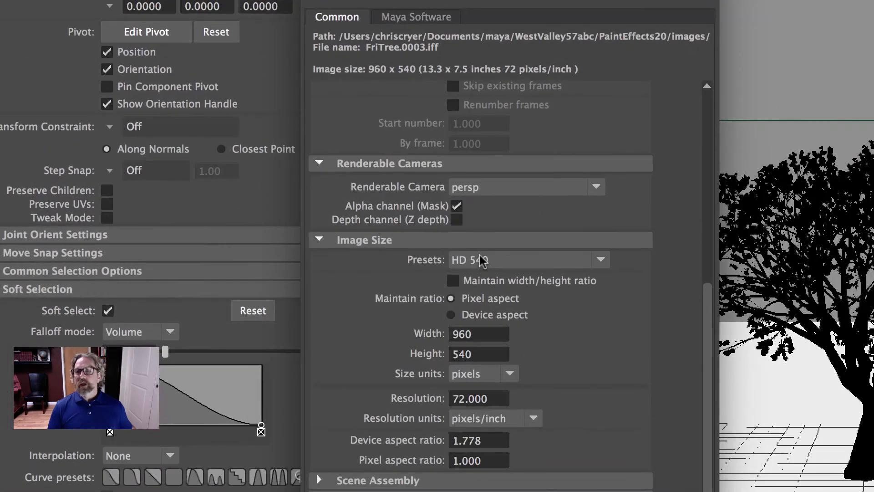
left_click(481, 261)
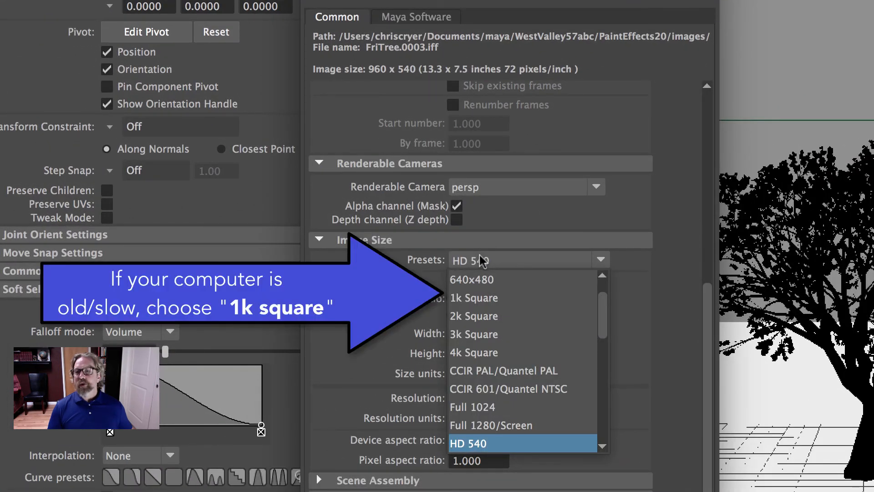
left_click(483, 316)
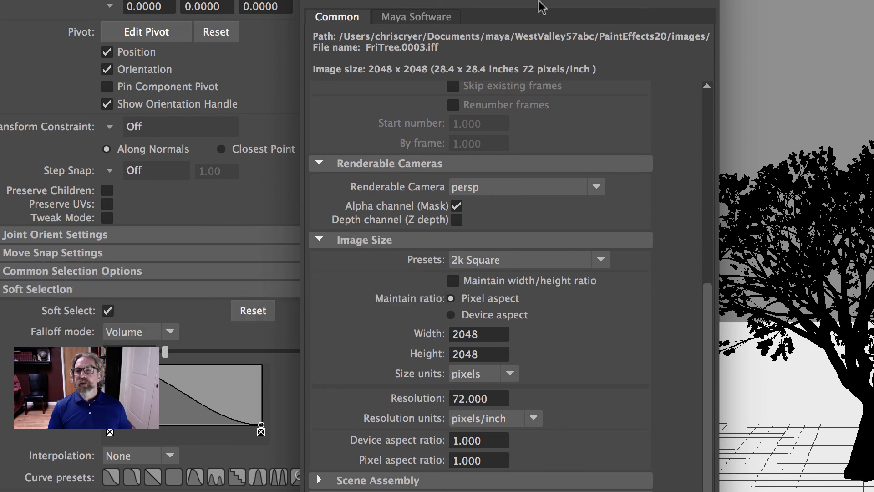
Set the Maya Software anti-aliasing quality to Production quality and close the render settings
left_click(417, 18)
left_click(473, 58)
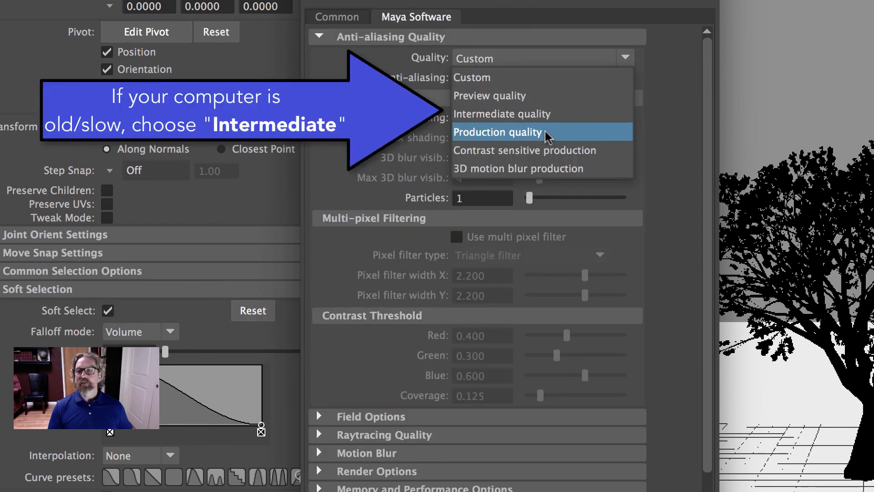
left_click(509, 131)
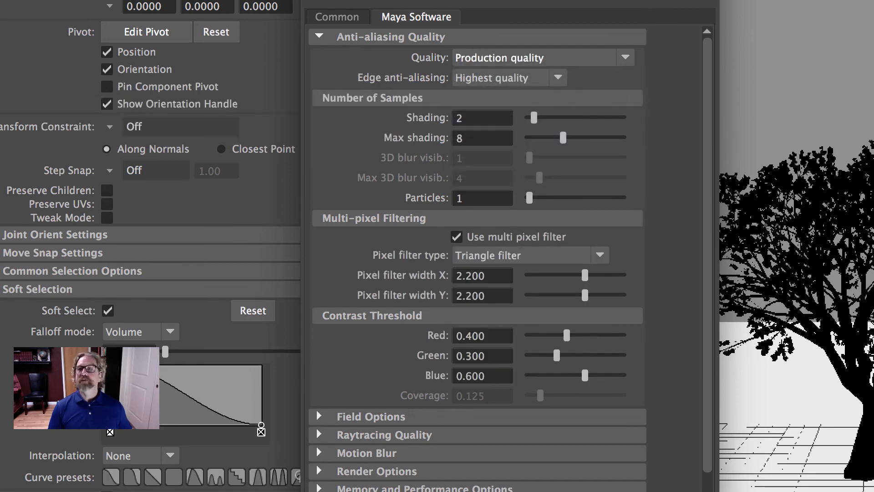
left_click(778, 160)
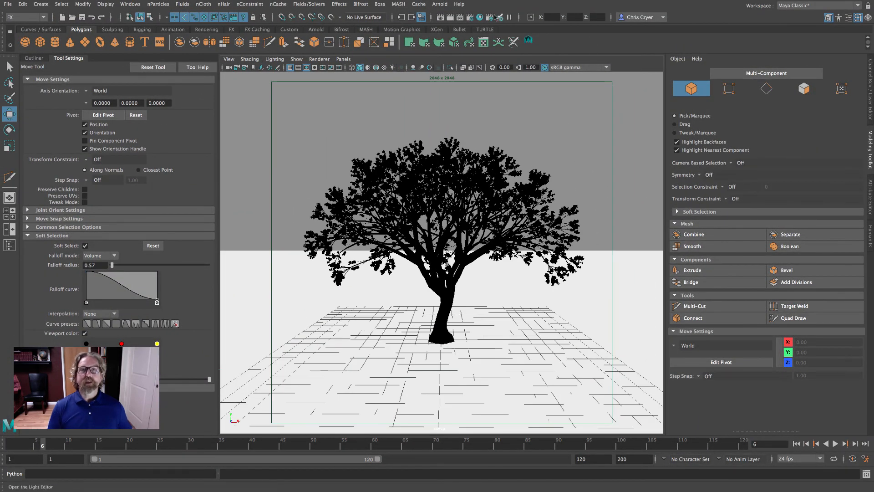
Render the current frame of the tree and start saving the rendered image
left_click(452, 19)
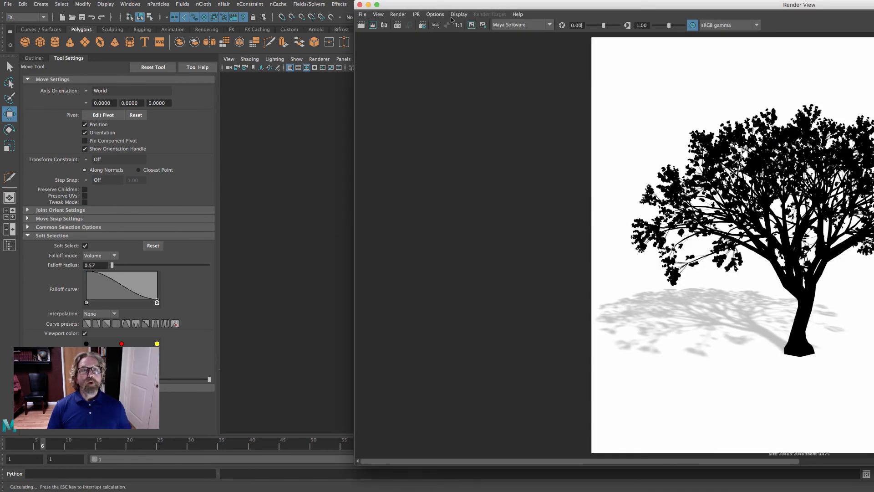
left_click_drag(596, 5, 355, 2)
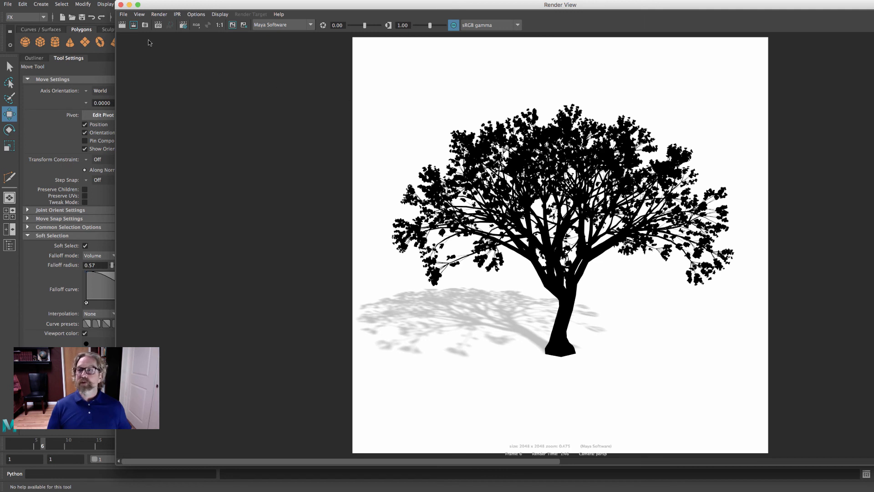
left_click(123, 14)
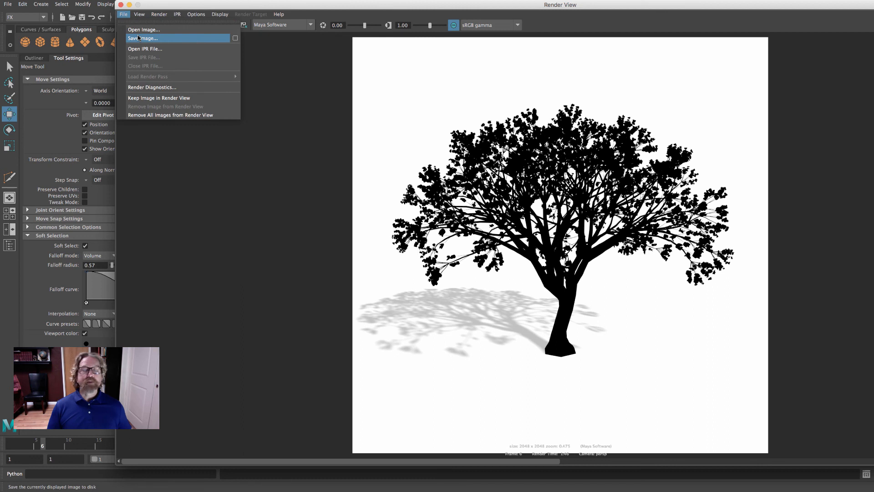